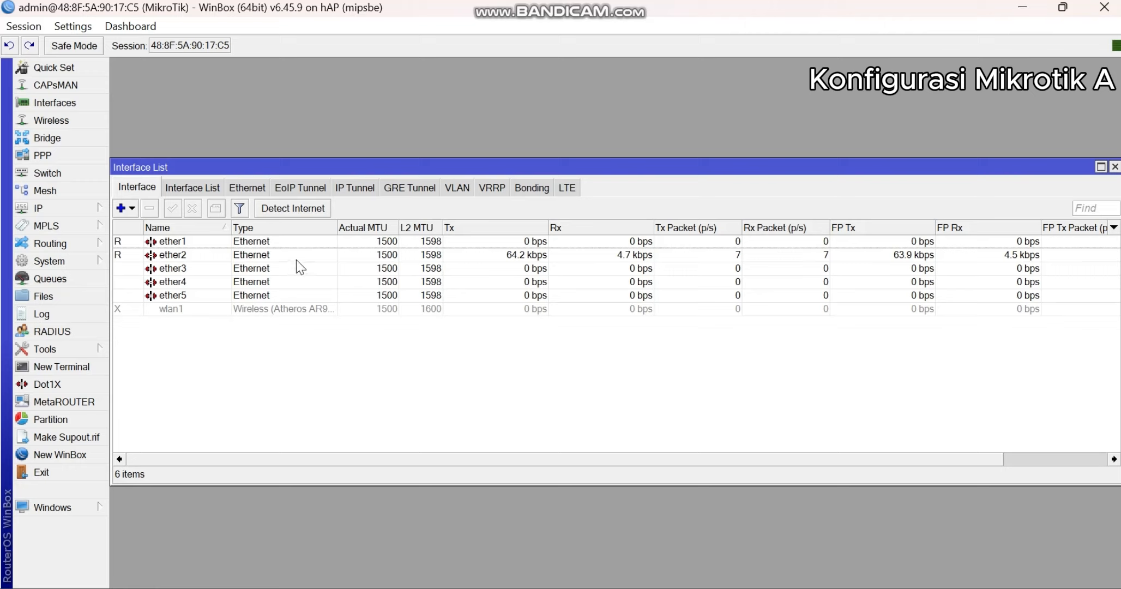
{"action": "left_click", "coordinate": [86, 209]}
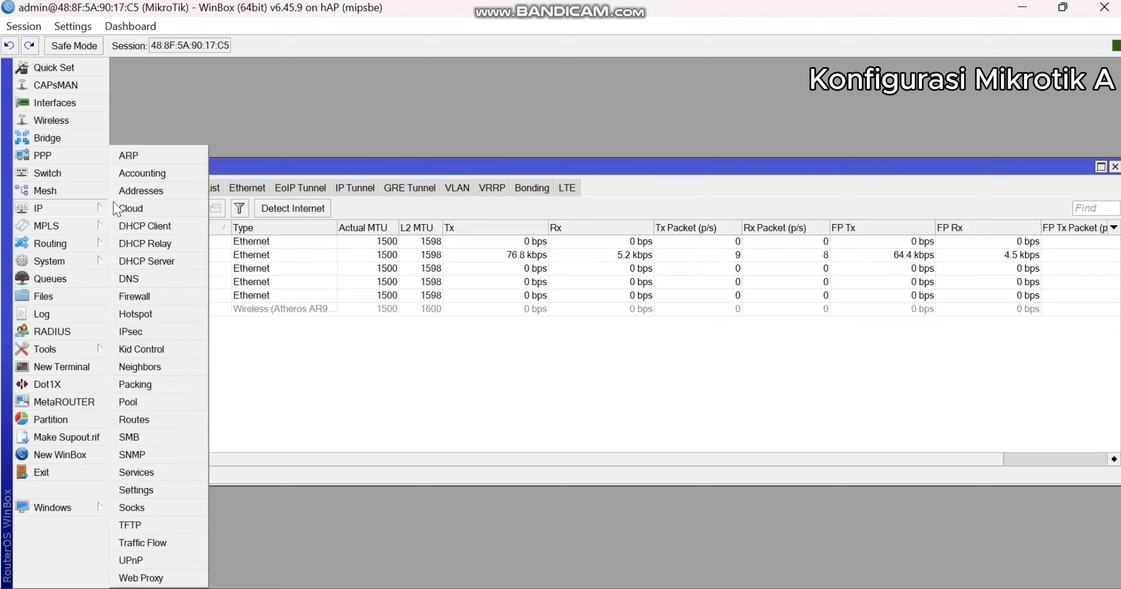
{"action": "left_click", "coordinate": [171, 225]}
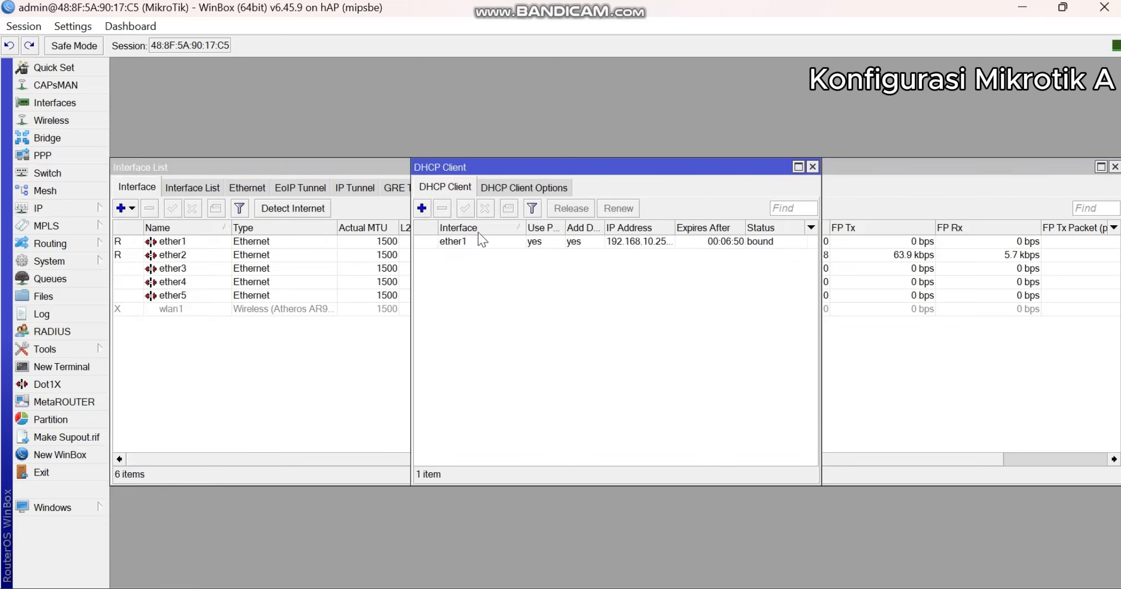
{"action": "left_click", "coordinate": [422, 209]}
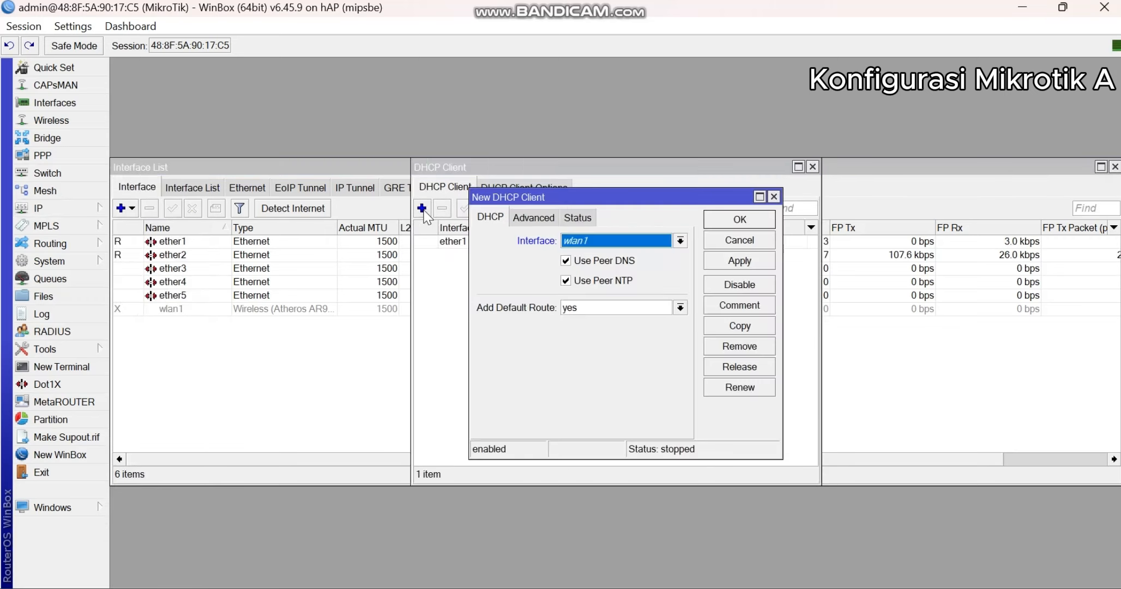
{"action": "left_click", "coordinate": [773, 197]}
{"action": "left_click", "coordinate": [812, 167]}
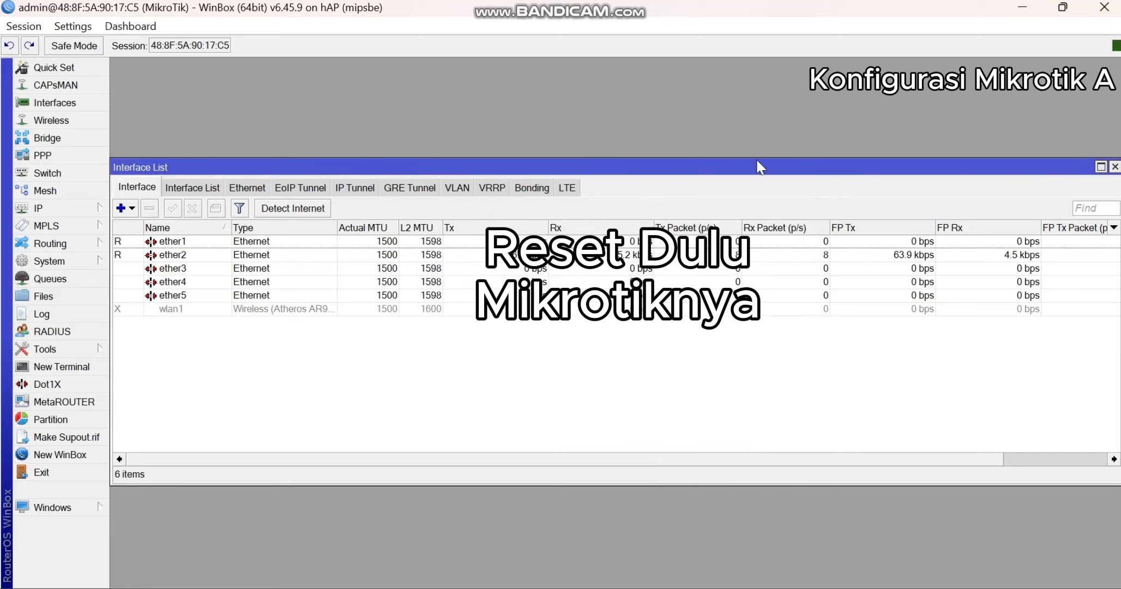
- Reset the router configuration with Keep User Configuration and No Default Configuration enabled, and confirm the reset
{"action": "left_click", "coordinate": [78, 216]}
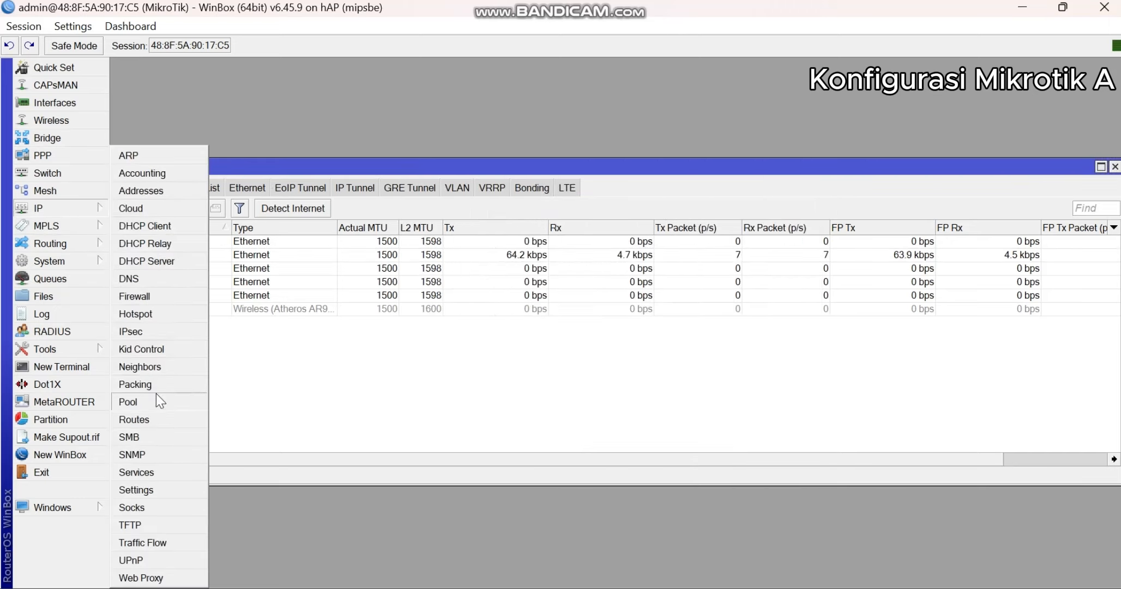
{"action": "mouse_move", "coordinate": [85, 263]}
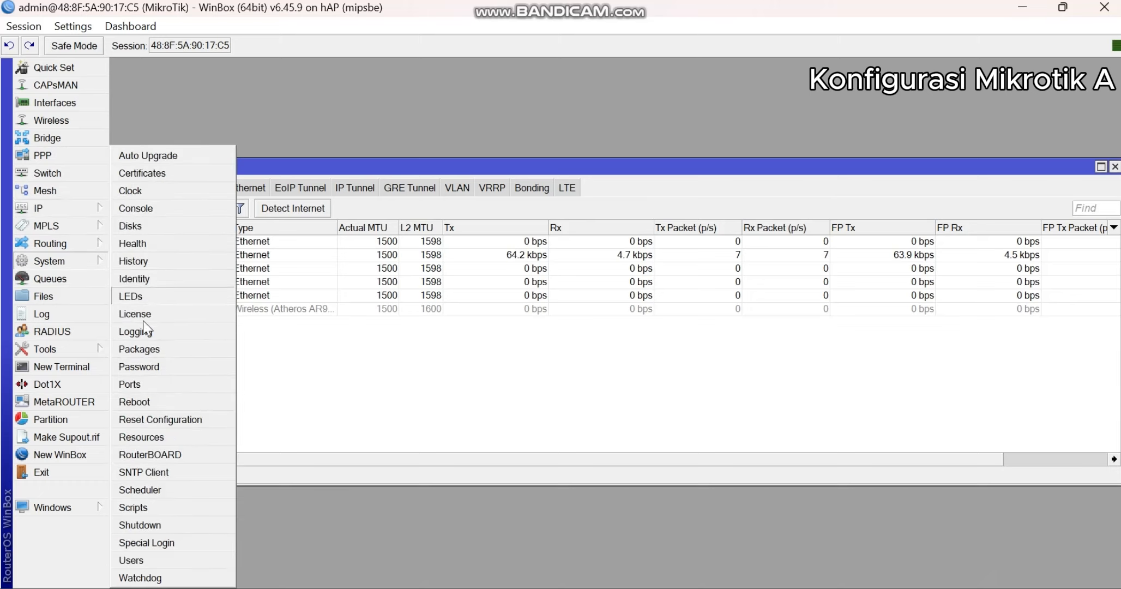
{"action": "left_click", "coordinate": [157, 418]}
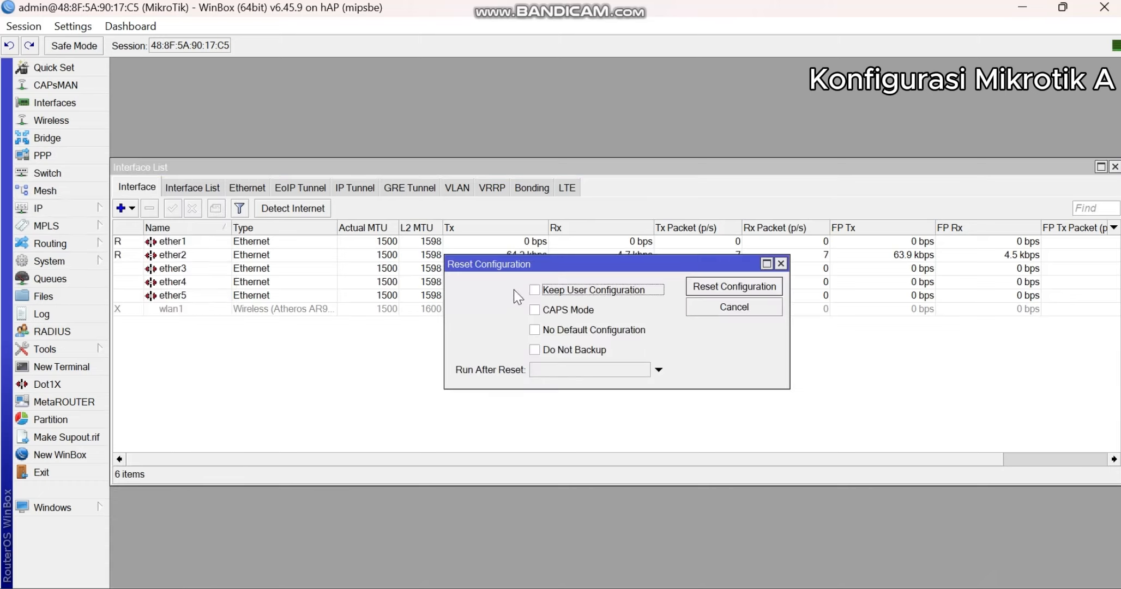
{"action": "left_click", "coordinate": [534, 290]}
{"action": "left_click", "coordinate": [535, 329]}
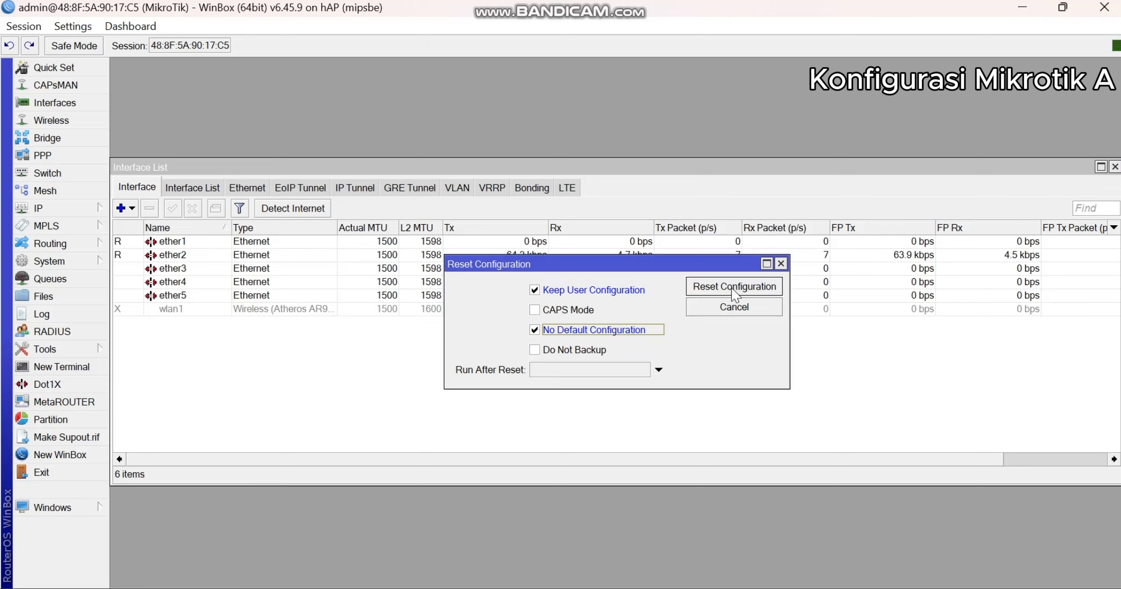
{"action": "left_click", "coordinate": [733, 287]}
{"action": "left_click", "coordinate": [636, 317]}
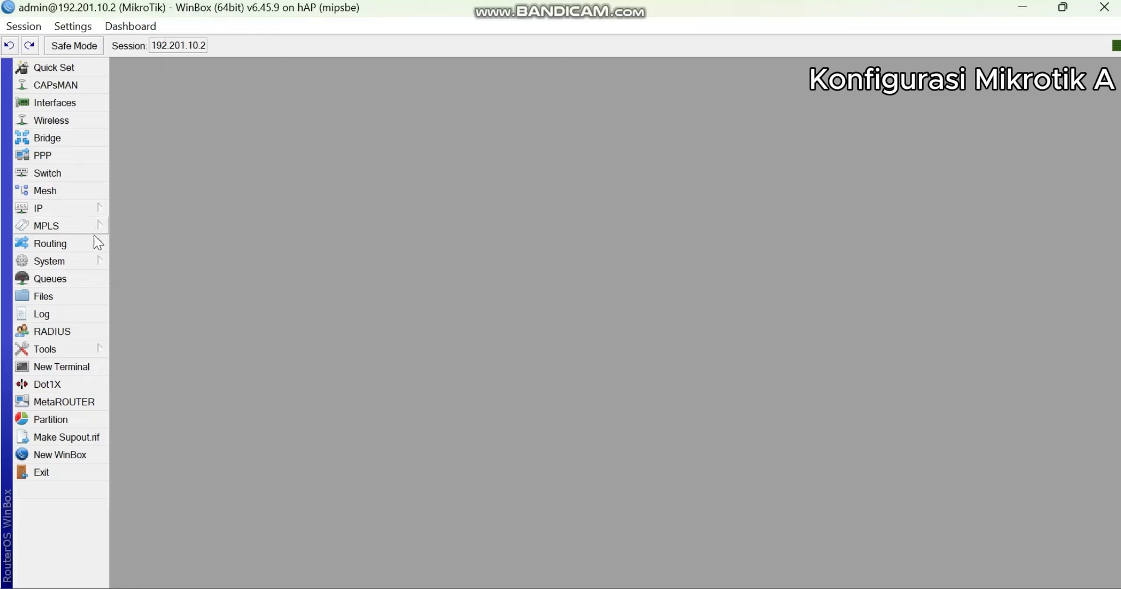
- Set the router's system identity to "Mikrotik A" and save it
{"action": "mouse_move", "coordinate": [82, 261]}
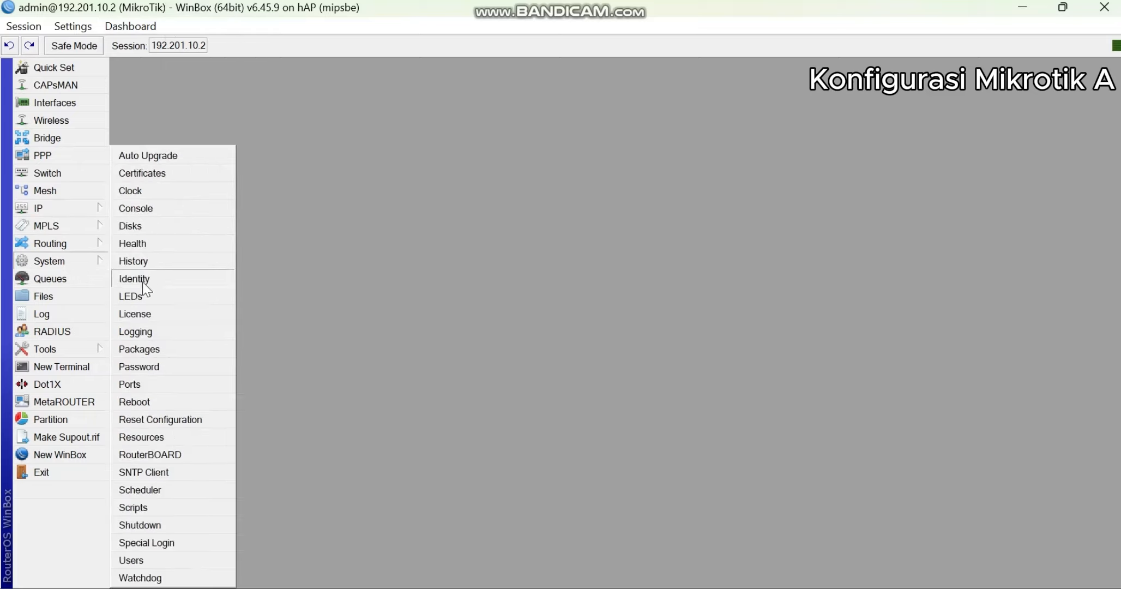
{"action": "left_click", "coordinate": [147, 281]}
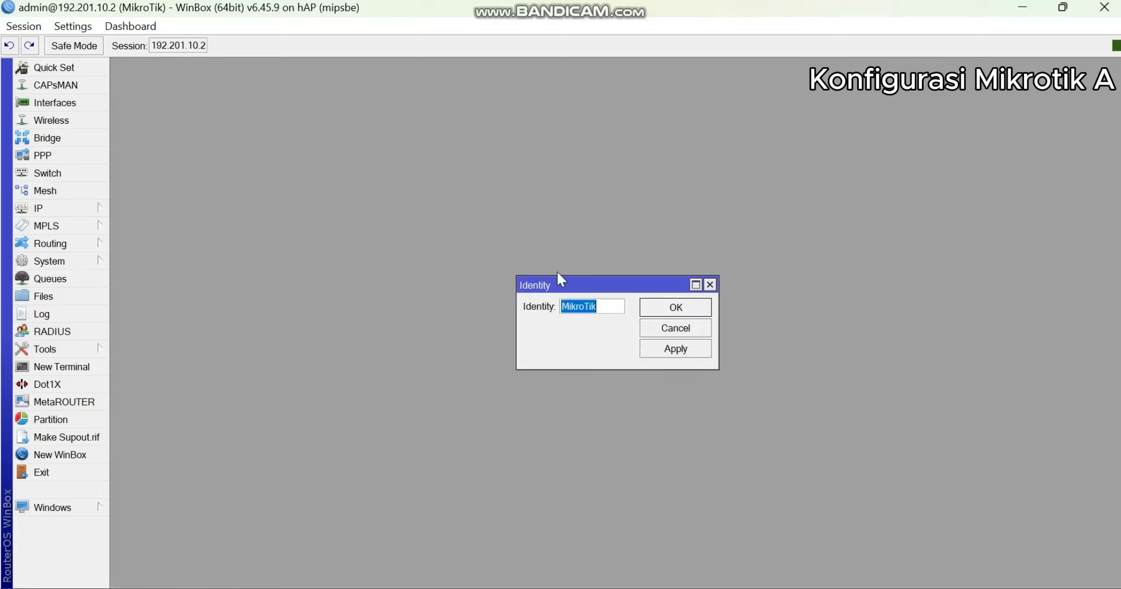
{"action": "type", "text": "Mikrotik A"}
{"action": "left_click", "coordinate": [666, 352]}
{"action": "left_click", "coordinate": [674, 307]}
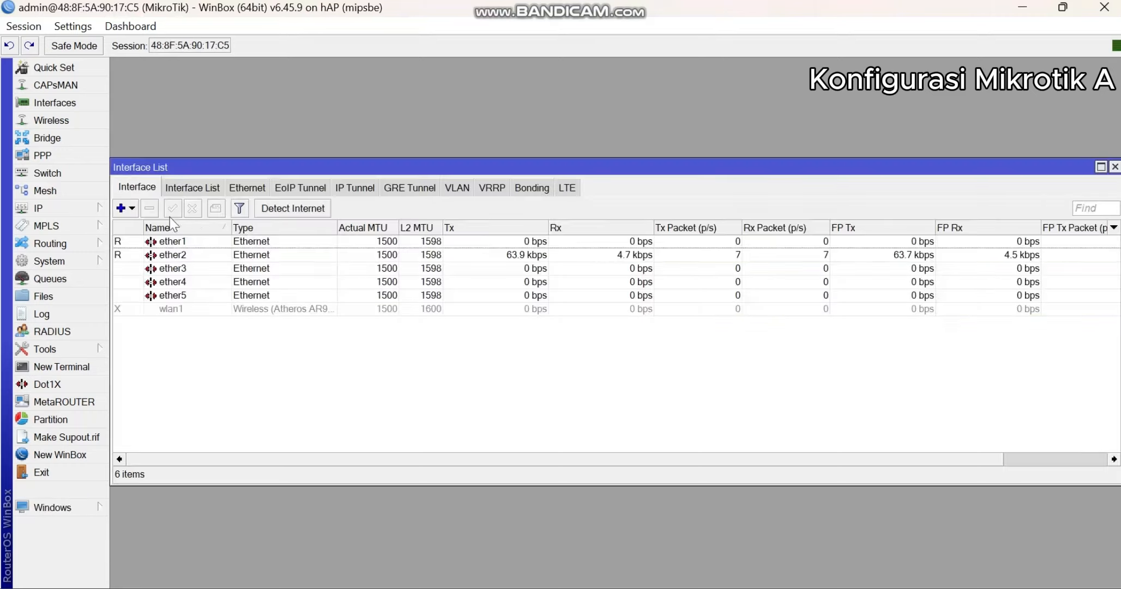
- Add a DHCP client on interface ether1, save it and close the DHCP client list
{"action": "left_click", "coordinate": [89, 207]}
{"action": "left_click", "coordinate": [158, 226]}
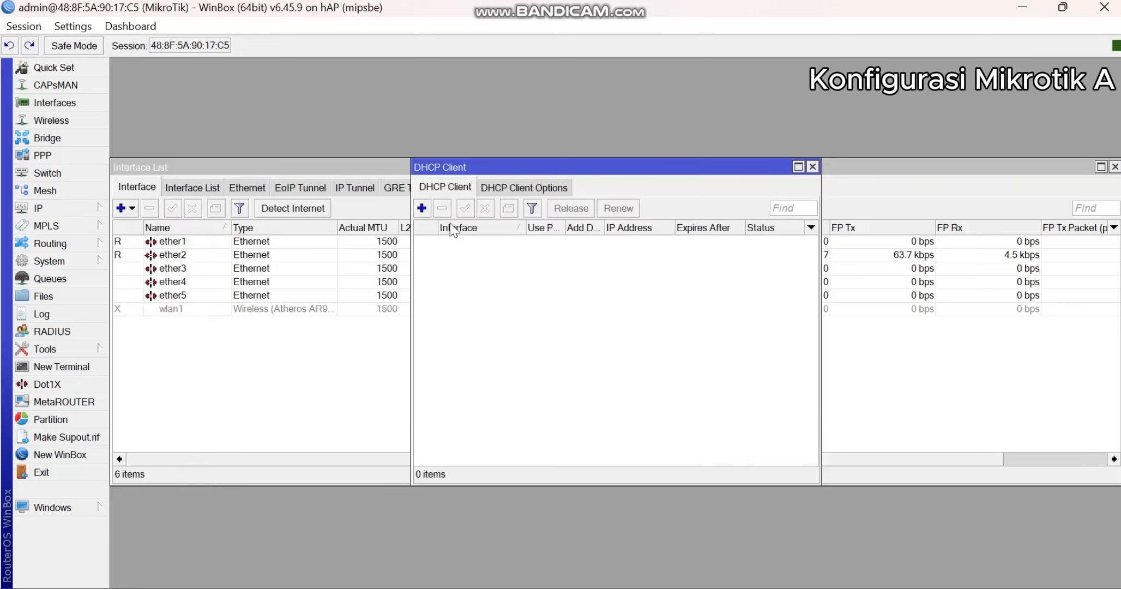
{"action": "left_click", "coordinate": [421, 208]}
{"action": "left_click", "coordinate": [585, 241]}
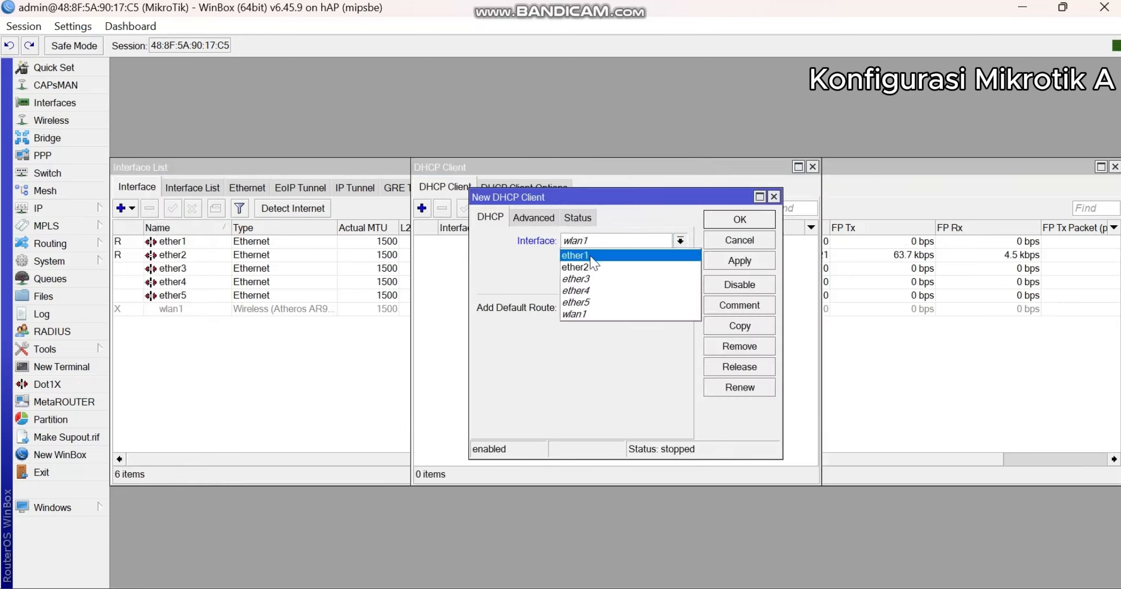
{"action": "left_click", "coordinate": [594, 255]}
{"action": "left_click", "coordinate": [707, 261]}
{"action": "left_click", "coordinate": [740, 220]}
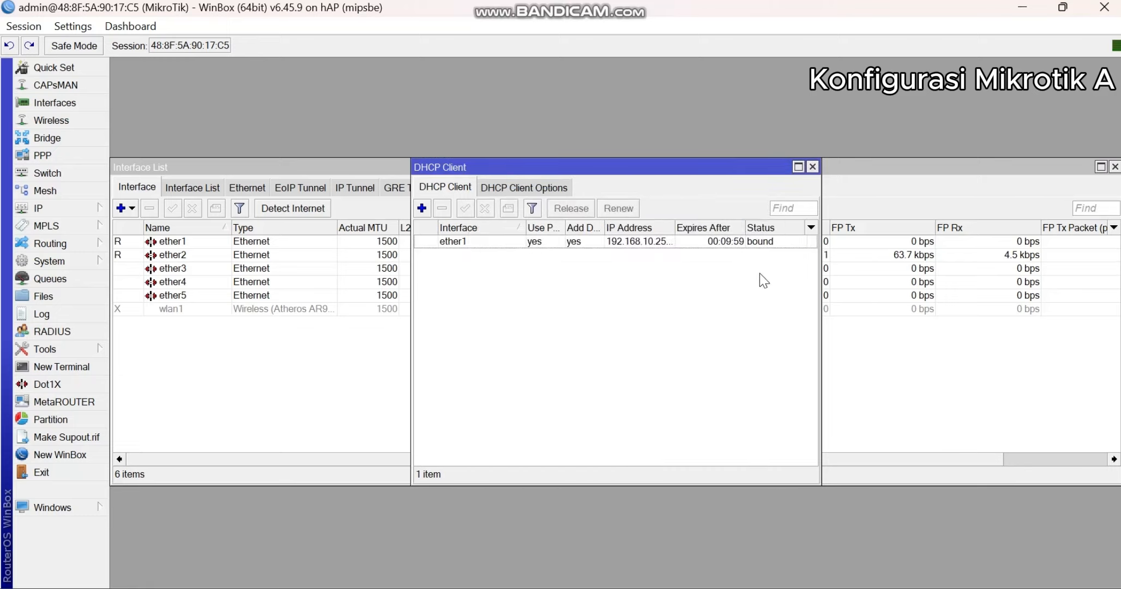
{"action": "left_click", "coordinate": [812, 166]}
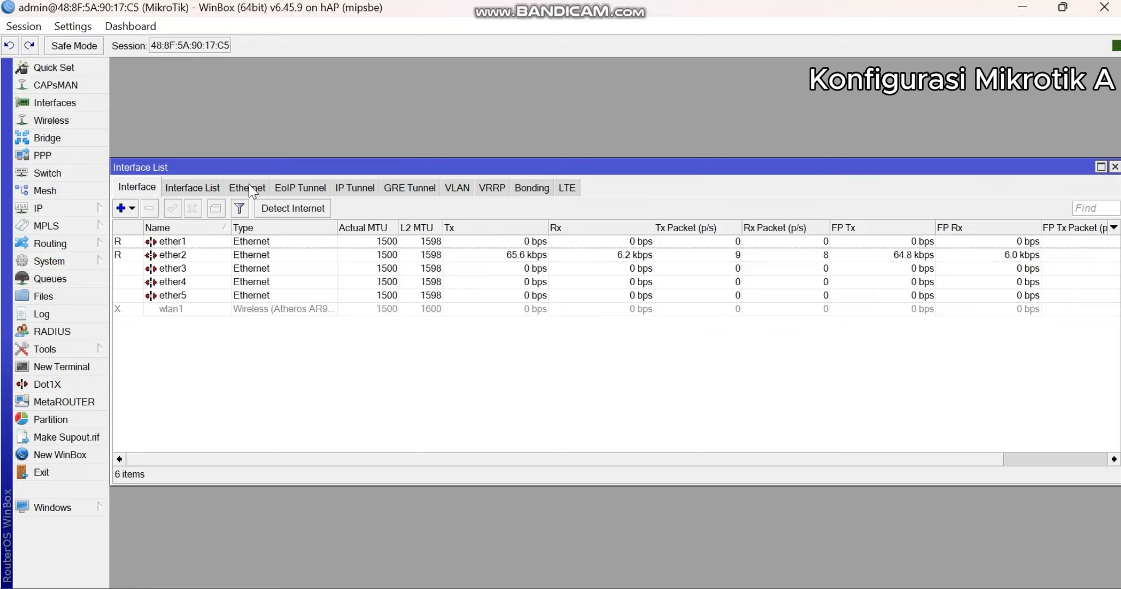
- Check the topology diagram and start a new IP address entry with the address 192.201.10.2/24
{"action": "left_click", "coordinate": [86, 207]}
{"action": "left_click", "coordinate": [152, 189]}
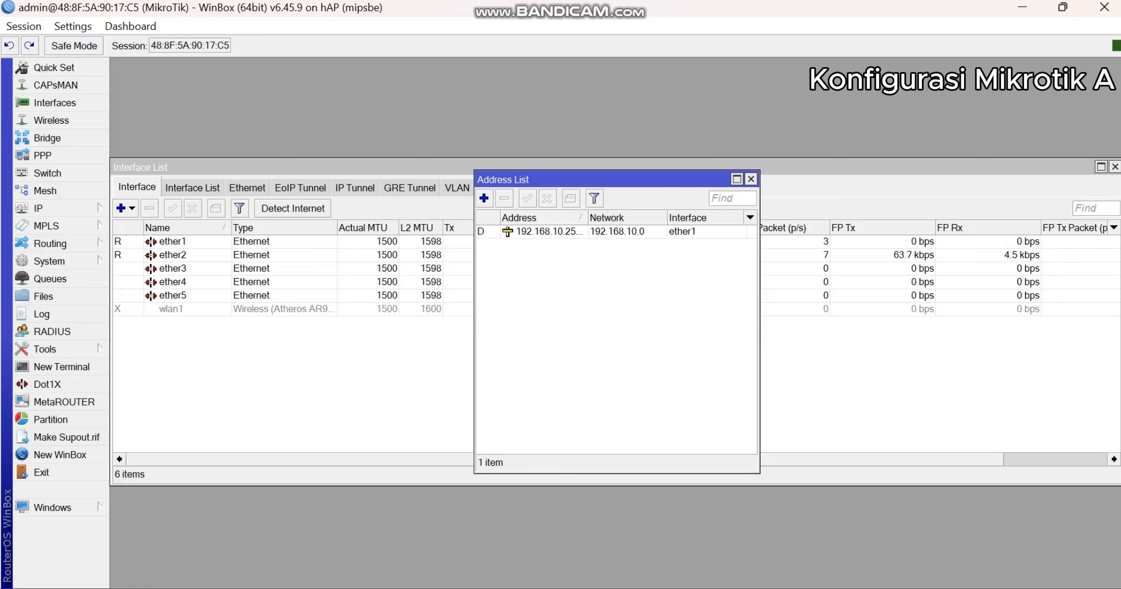
{"action": "key", "text": "alt+Tab"}
{"action": "scroll", "coordinate": [661, 315], "scroll_direction": "up", "scroll_amount": 5}
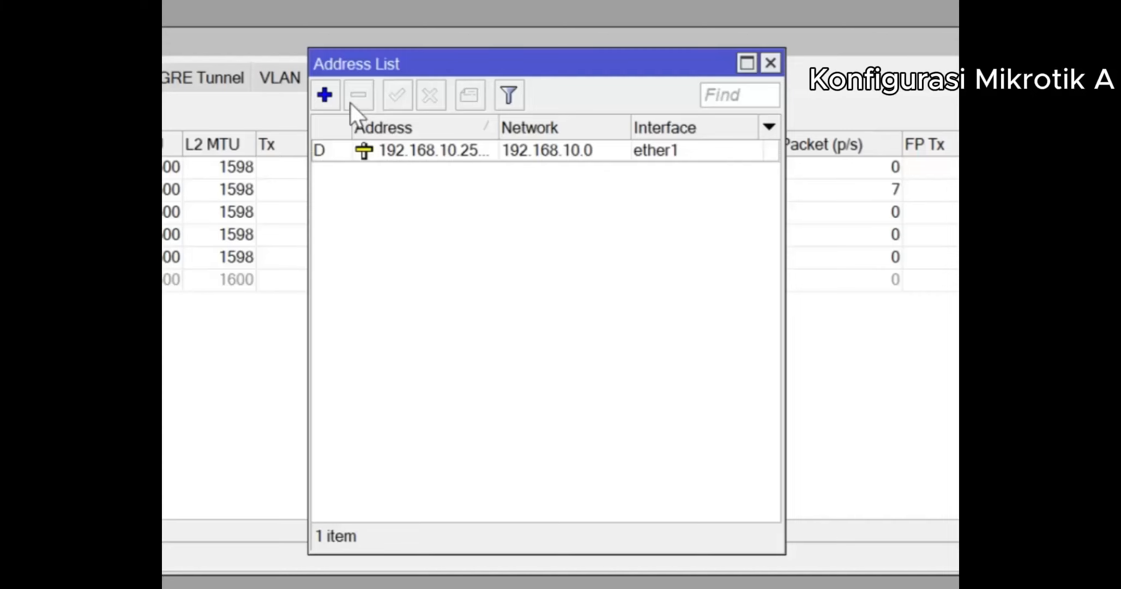
{"action": "left_click", "coordinate": [484, 267]}
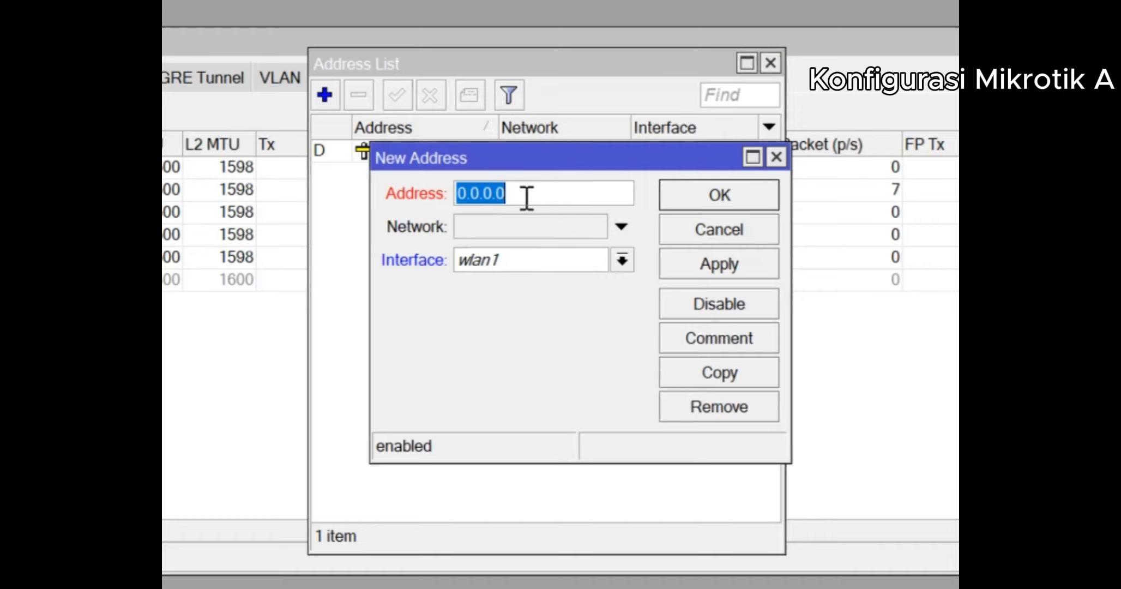
{"action": "type", "text": "192"}
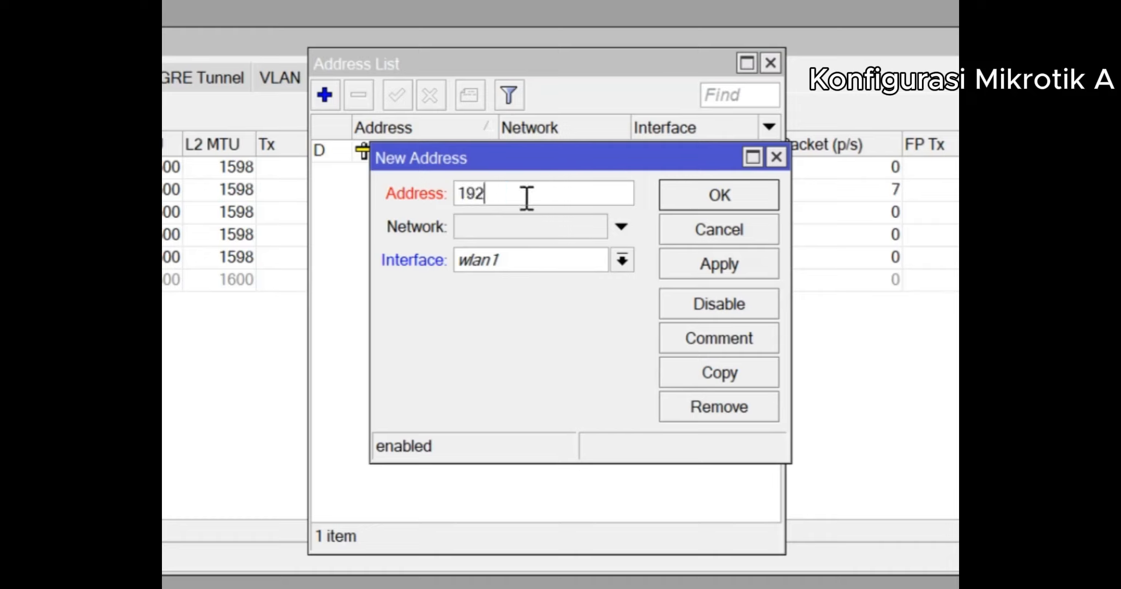
{"action": "type", "text": ".201"}
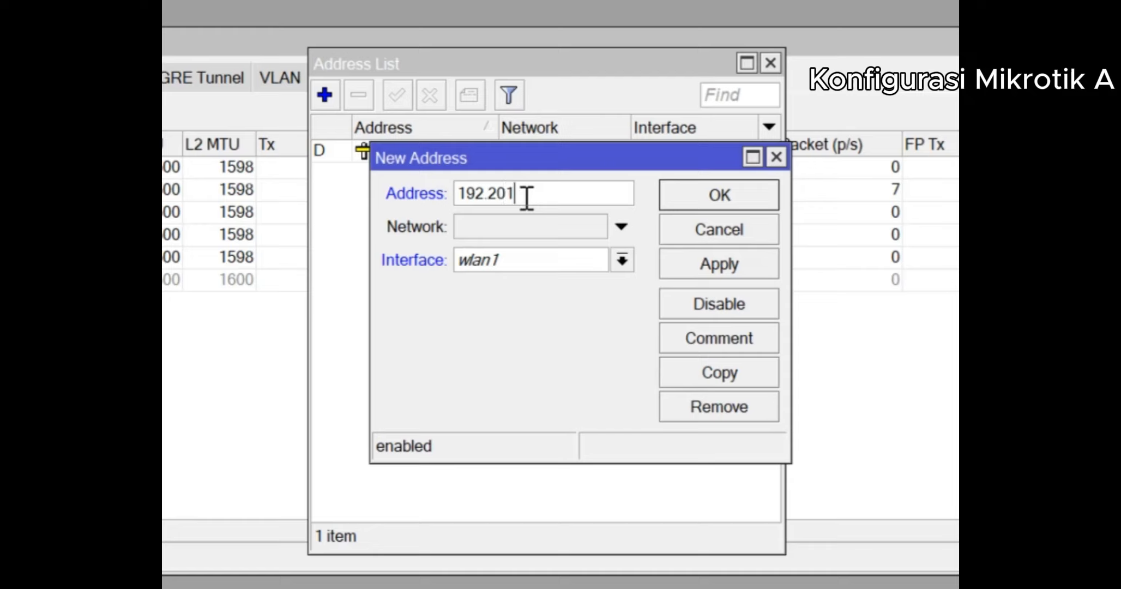
{"action": "type", "text": ".10.2/24"}
- Assign the new IP address to interface ether2 and save the entry
{"action": "left_click", "coordinate": [508, 267]}
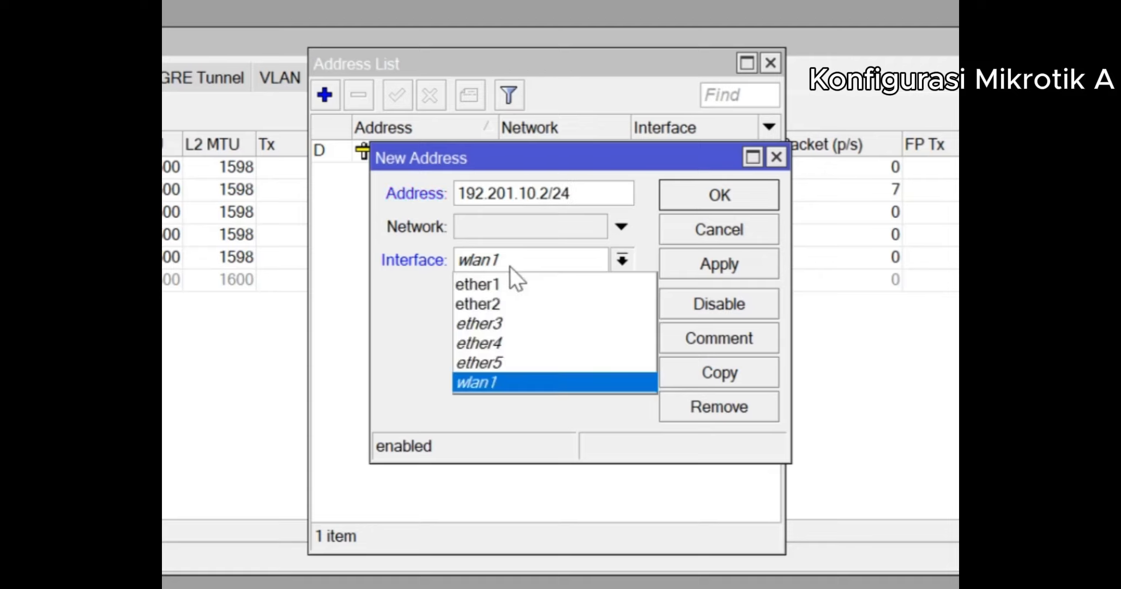
{"action": "left_click", "coordinate": [518, 303]}
{"action": "left_click", "coordinate": [706, 262]}
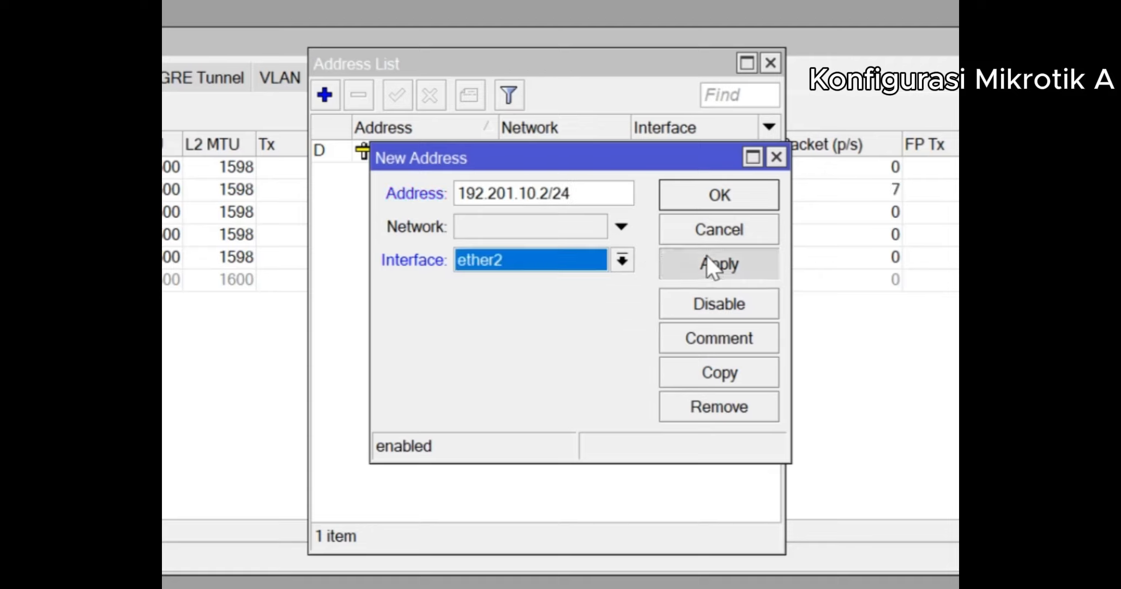
{"action": "left_click", "coordinate": [728, 191]}
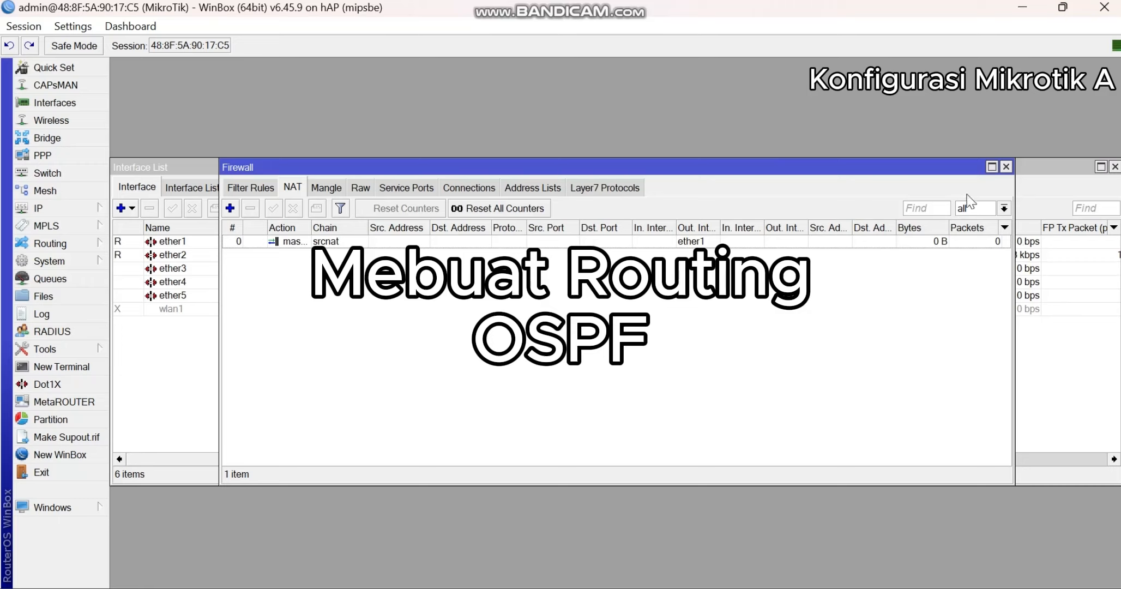
- Close the firewall window, switch to the topology drawing in Paint and draw rectangles around the Dinamis label and Router A's LAN Static address
{"action": "left_click", "coordinate": [1006, 166]}
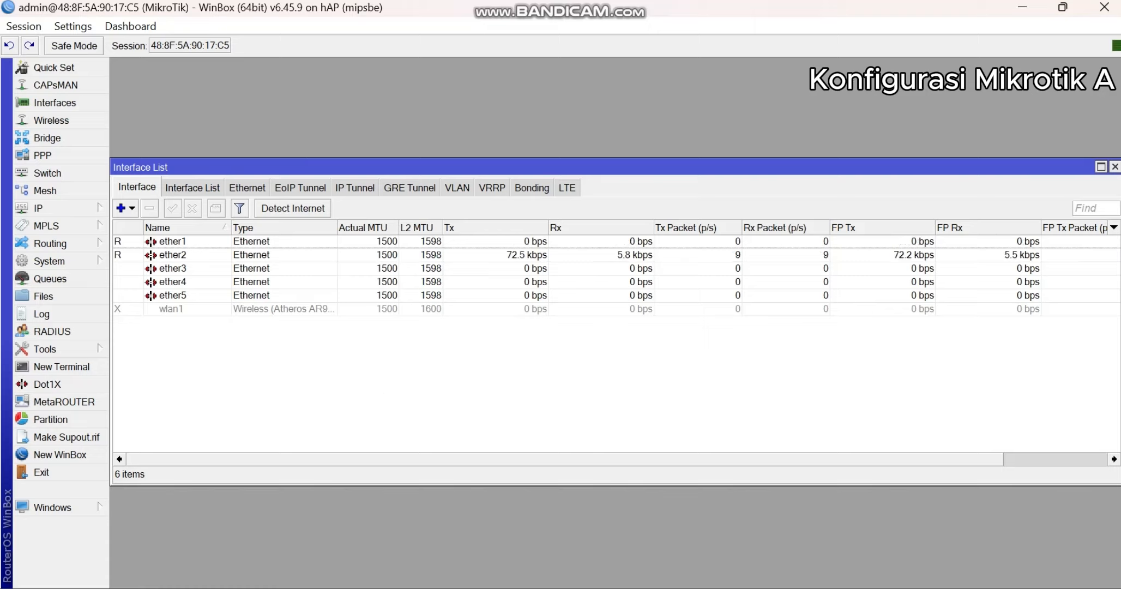
{"action": "key", "text": "alt+Tab"}
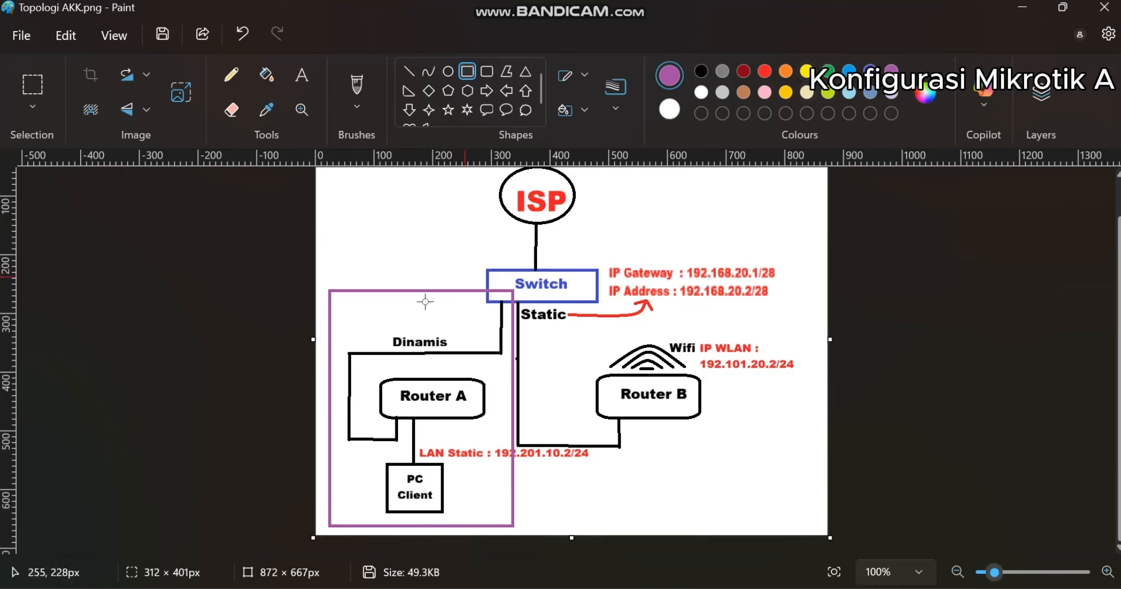
{"action": "left_click_drag", "start_coordinate": [375, 324], "coordinate": [473, 364]}
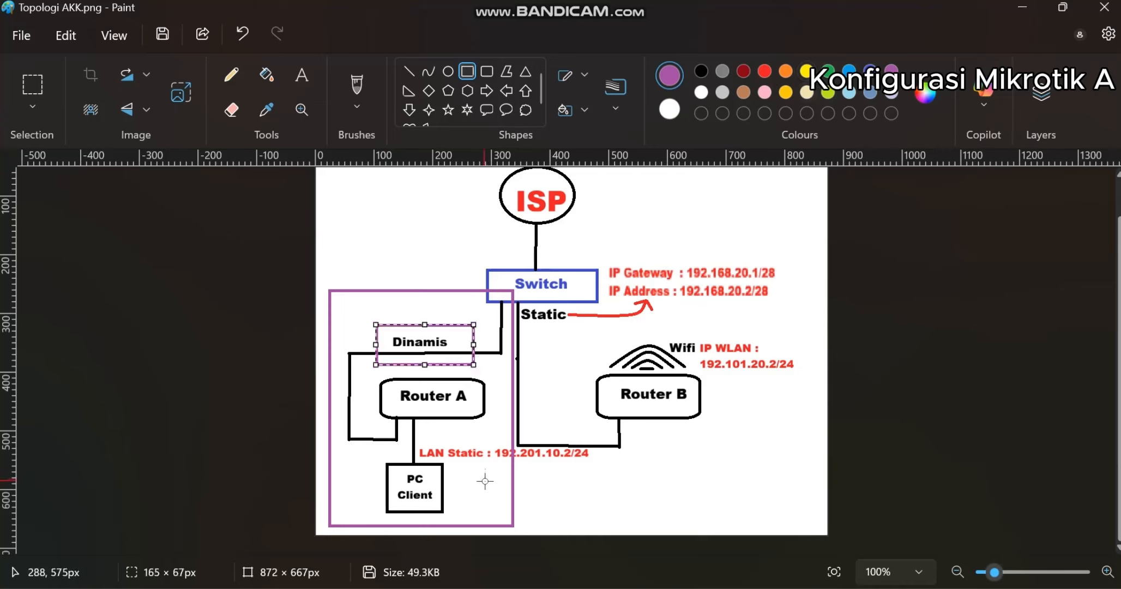
{"action": "left_click_drag", "start_coordinate": [415, 439], "coordinate": [598, 468]}
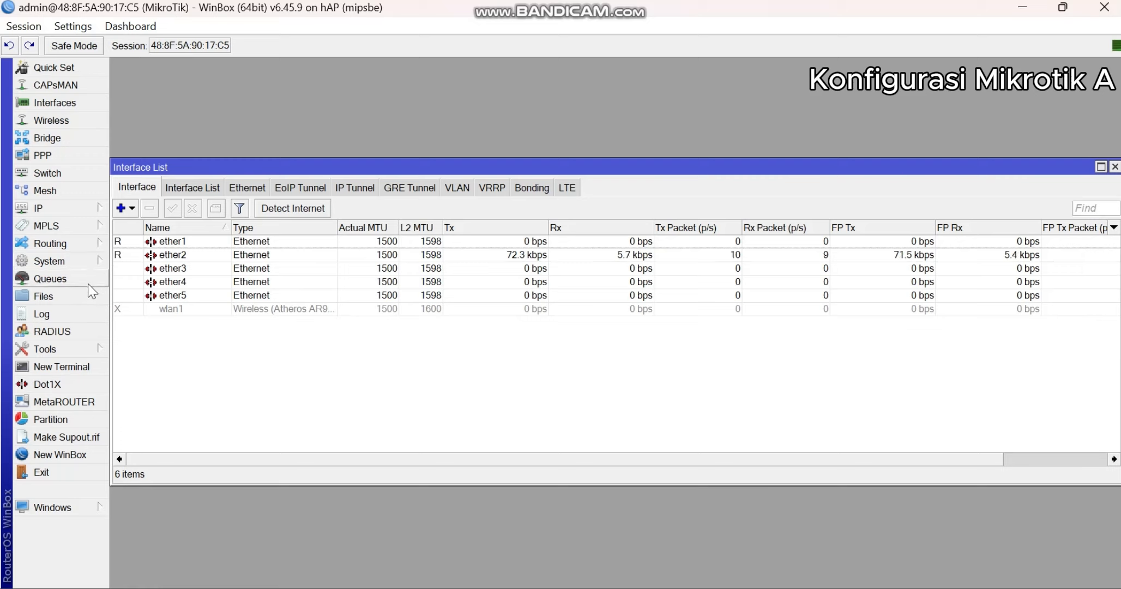
- Open the OSPF networks list, dismiss the blank new network form and move the list window down to free up space
{"action": "left_click", "coordinate": [54, 243]}
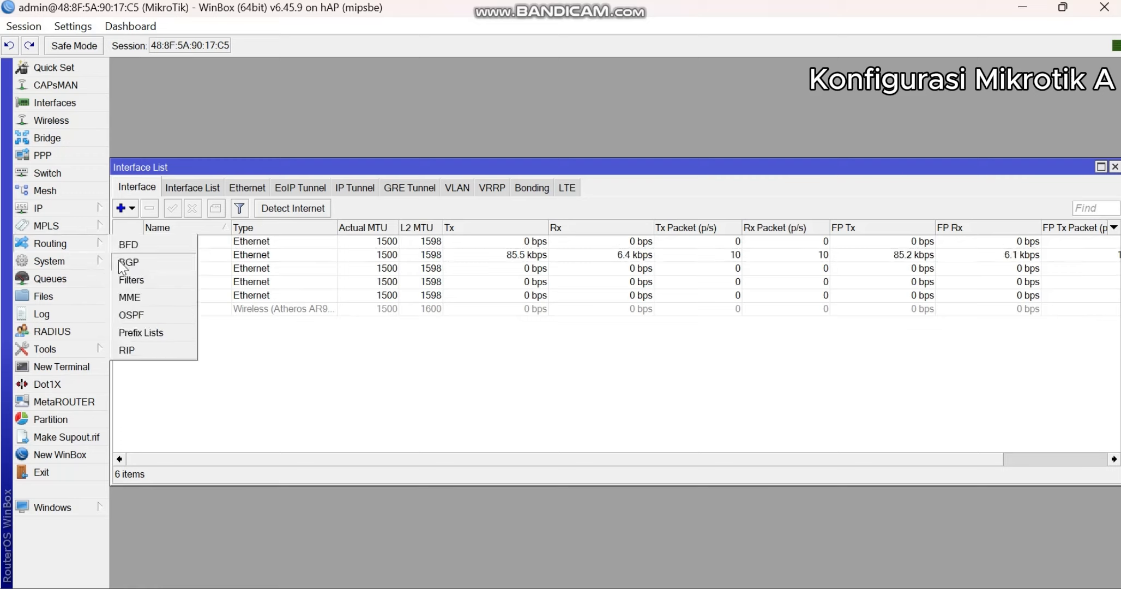
{"action": "left_click", "coordinate": [131, 316]}
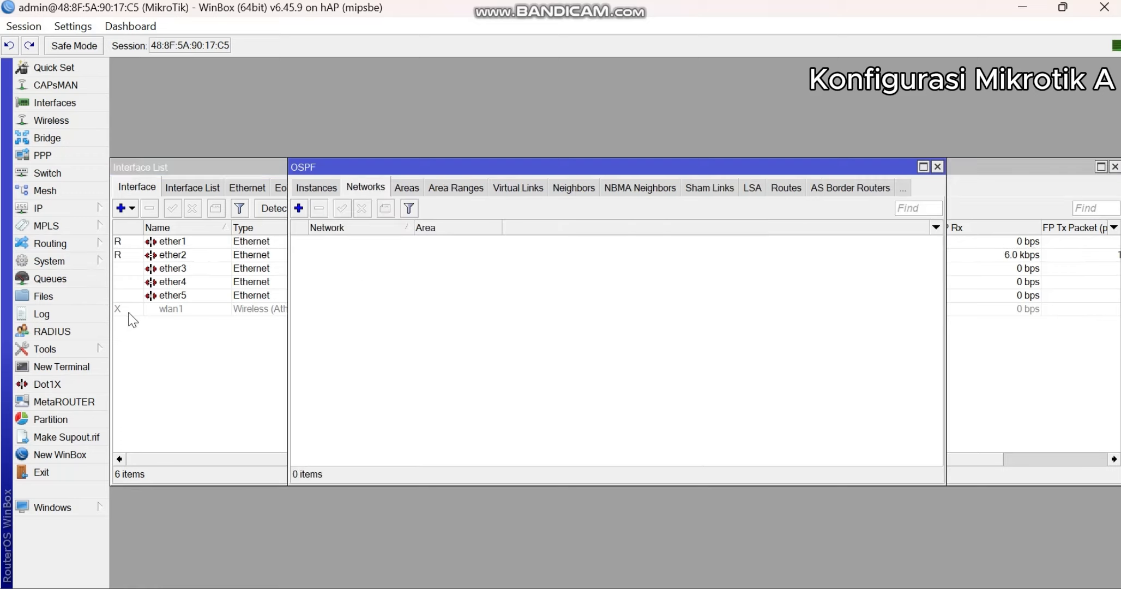
{"action": "left_click", "coordinate": [299, 208]}
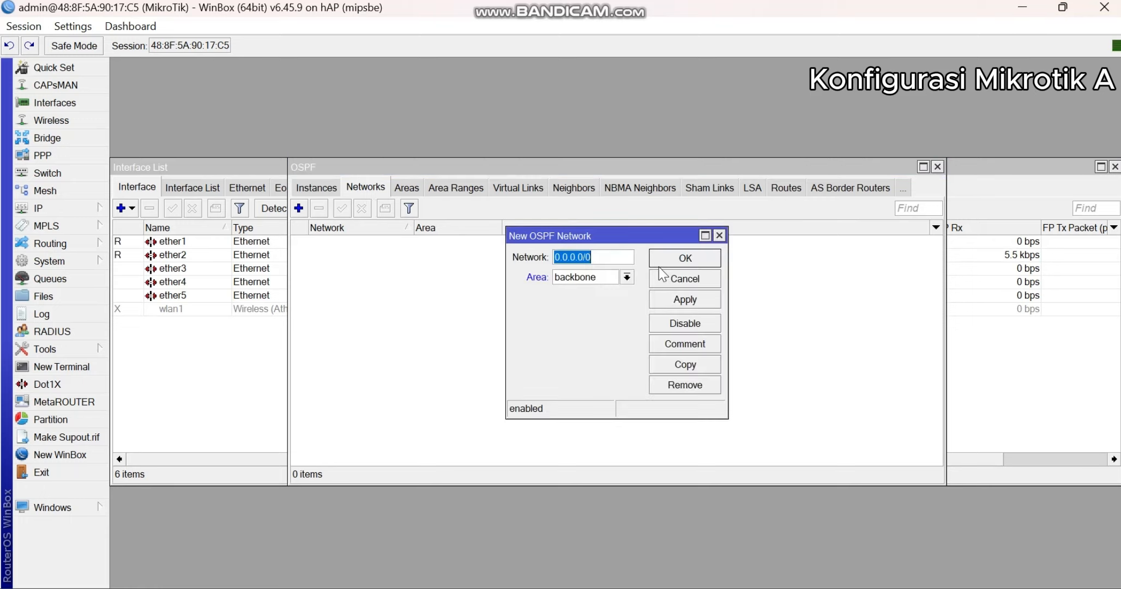
{"action": "left_click", "coordinate": [719, 235]}
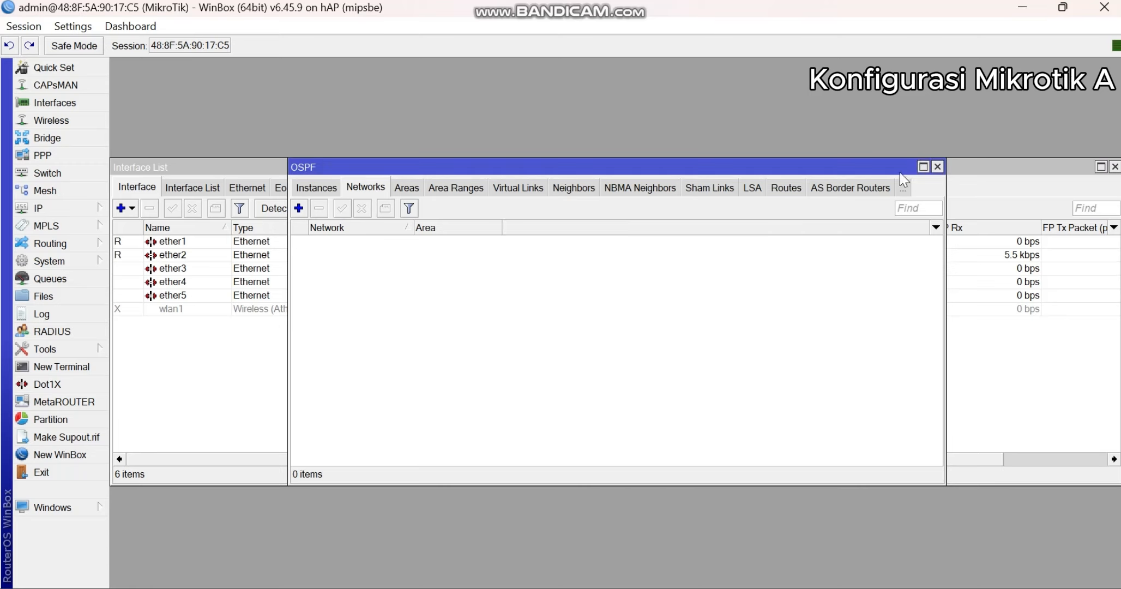
{"action": "left_click_drag", "start_coordinate": [833, 167], "coordinate": [809, 301]}
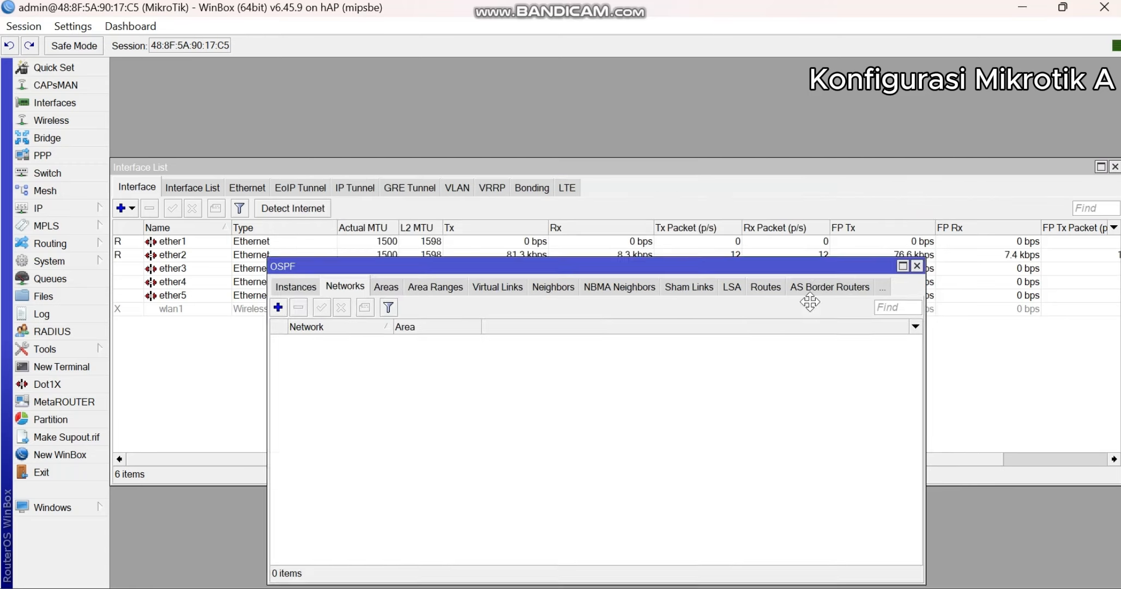
- Open the IP address list and widen its Address column to examine the full address on ether1
{"action": "left_click", "coordinate": [42, 208]}
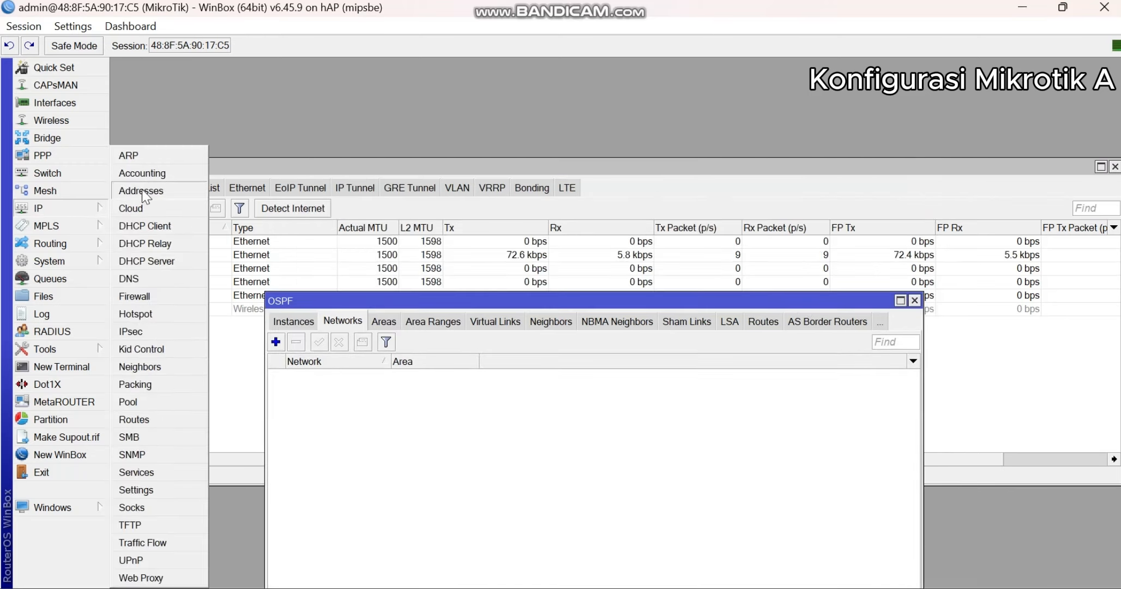
{"action": "left_click", "coordinate": [141, 190]}
{"action": "left_click", "coordinate": [581, 231]}
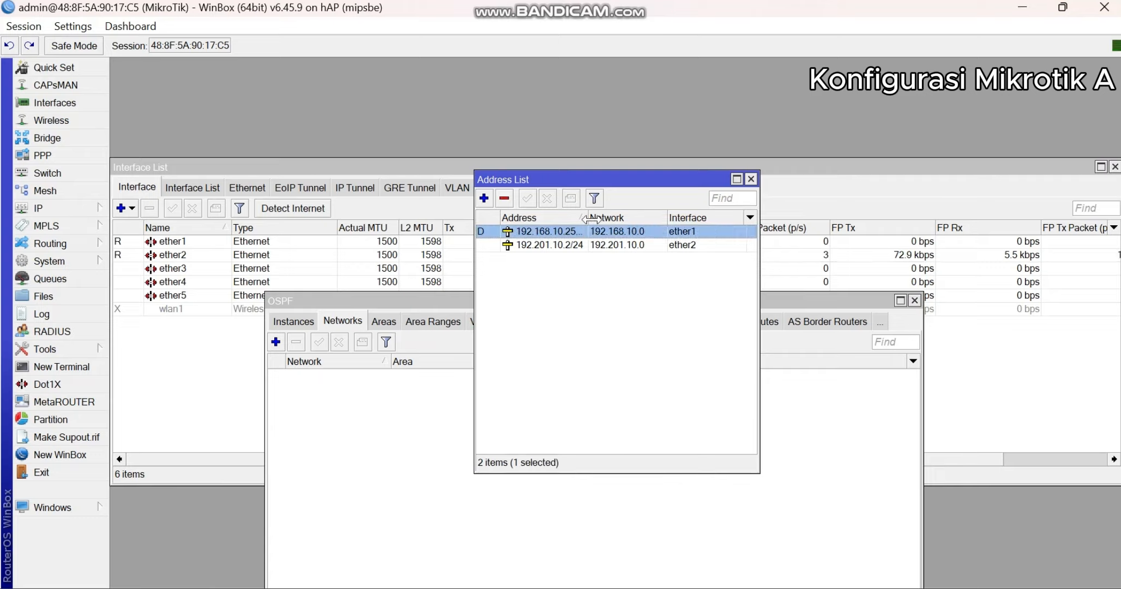
{"action": "left_click_drag", "start_coordinate": [586, 217], "coordinate": [617, 218]}
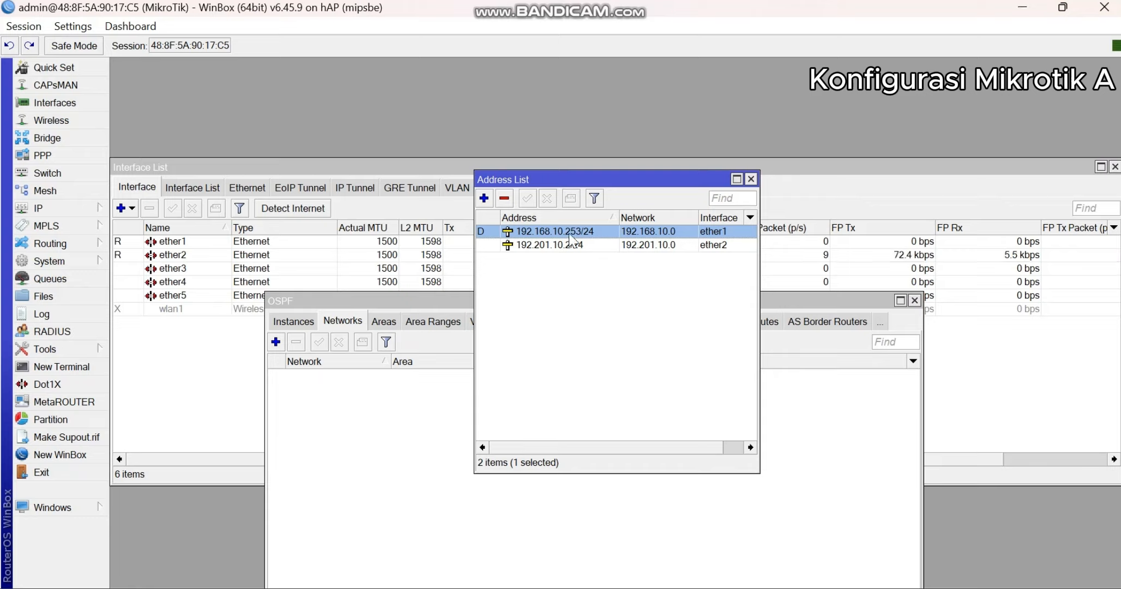
- Add an OSPF network of 192.168.10.253 in the backbone area, keeping the new network form clear of the address list
{"action": "left_click", "coordinate": [813, 303]}
{"action": "left_click", "coordinate": [275, 342]}
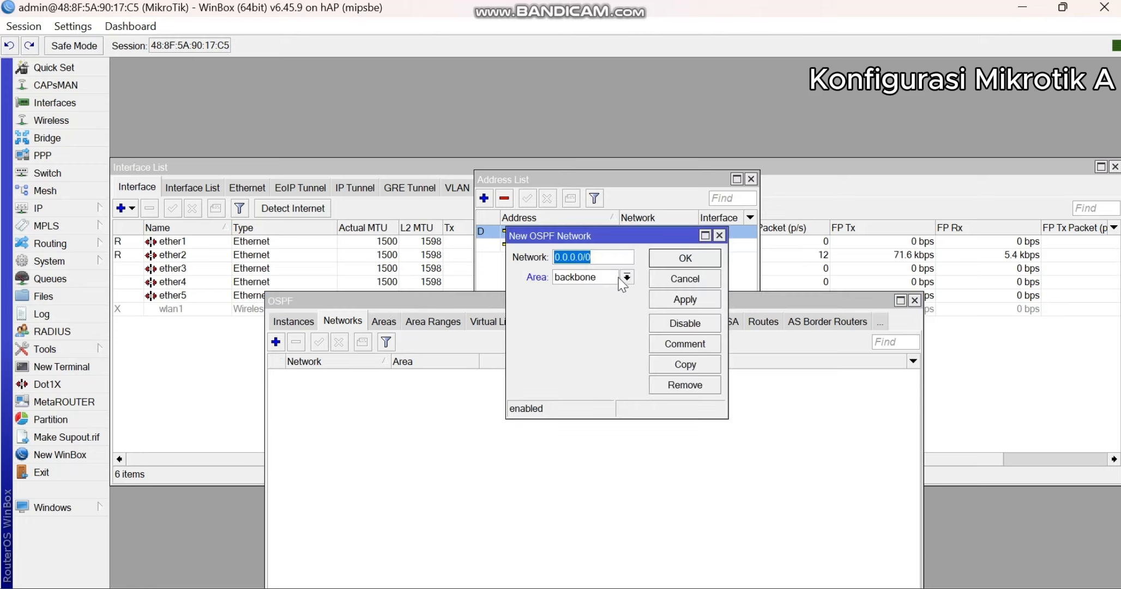
{"action": "type", "text": "192"}
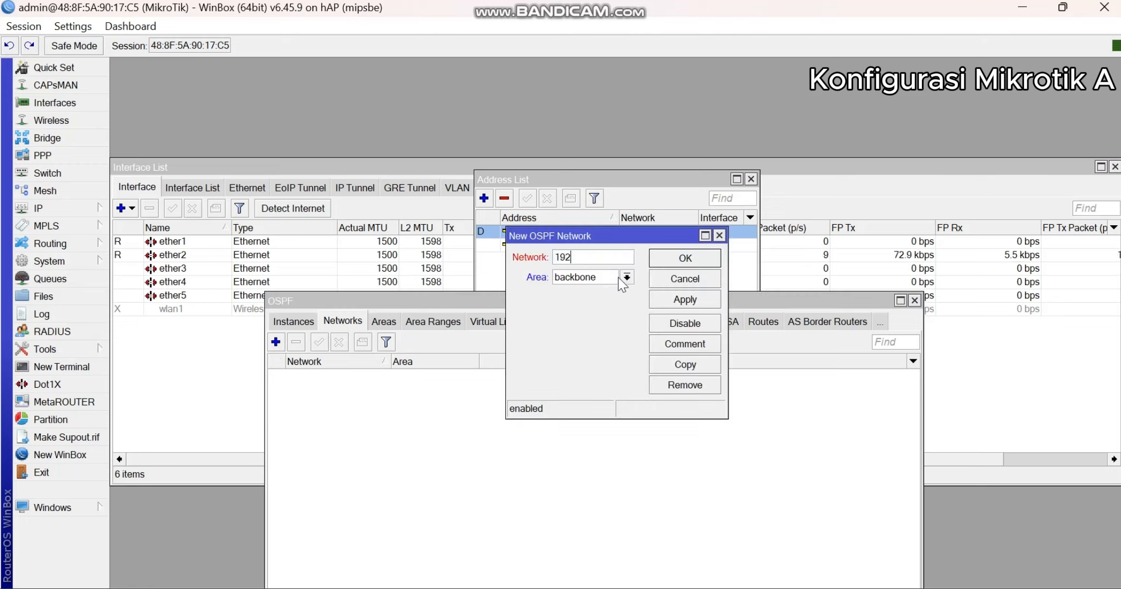
{"action": "left_click_drag", "start_coordinate": [615, 235], "coordinate": [620, 279]}
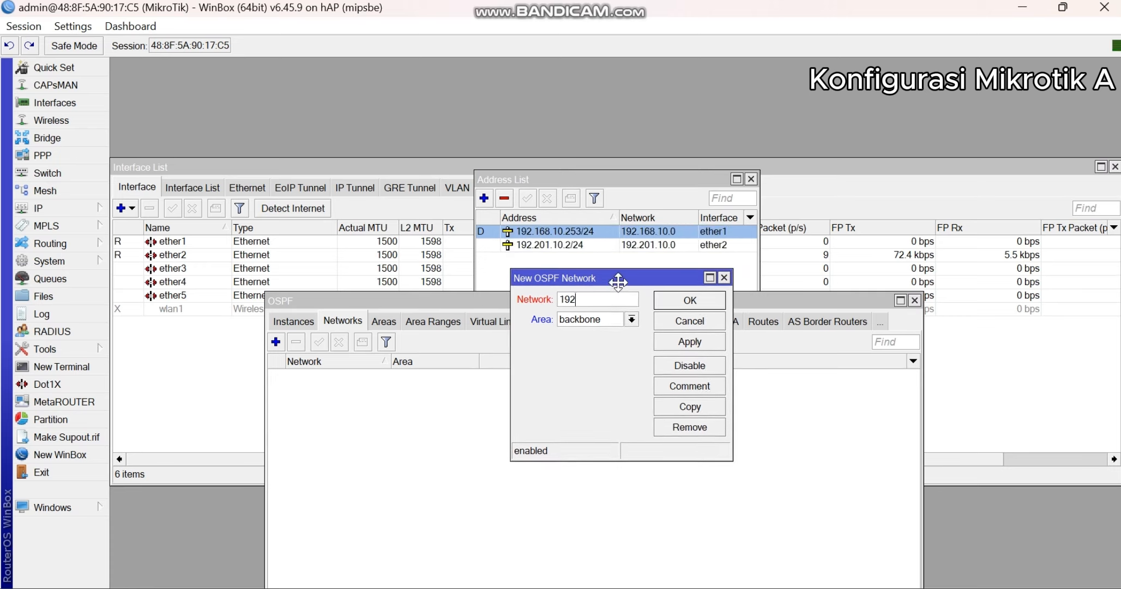
{"action": "type", "text": "92.16"}
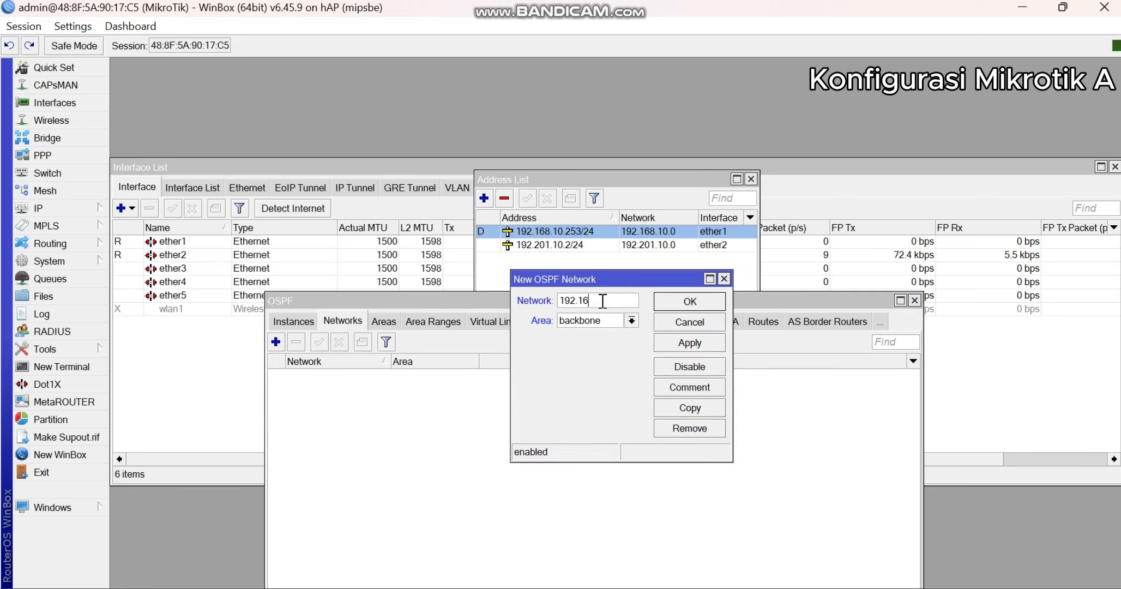
{"action": "type", "text": "8.10.253"}
{"action": "left_click", "coordinate": [681, 347]}
{"action": "left_click", "coordinate": [692, 302]}
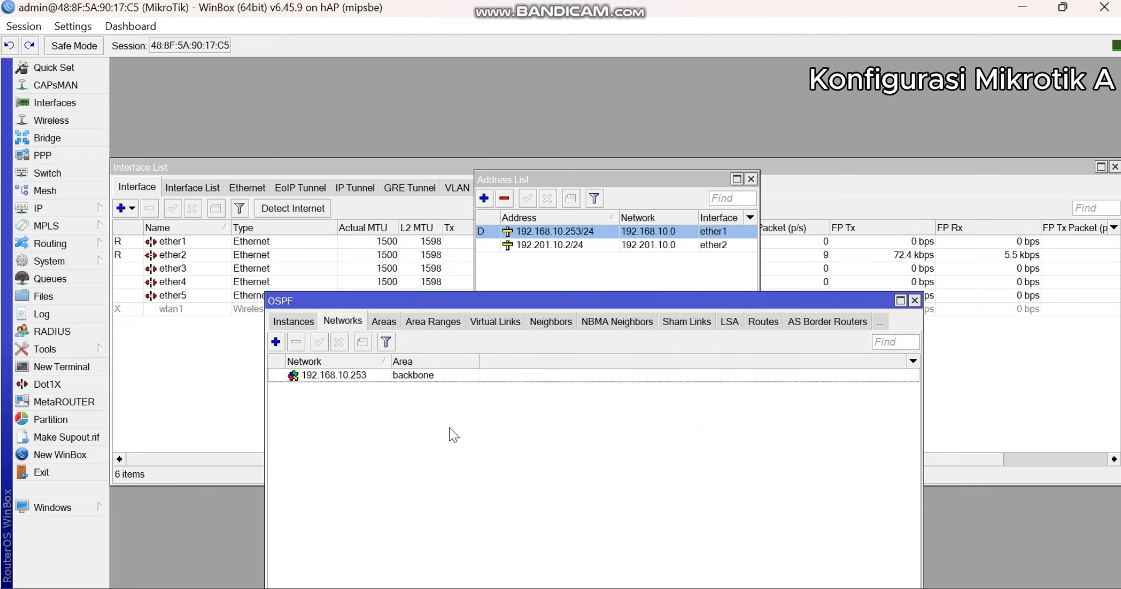
- Dismiss the blank new network form and delete the 192.168.10.253 OSPF network
{"action": "left_click", "coordinate": [275, 343]}
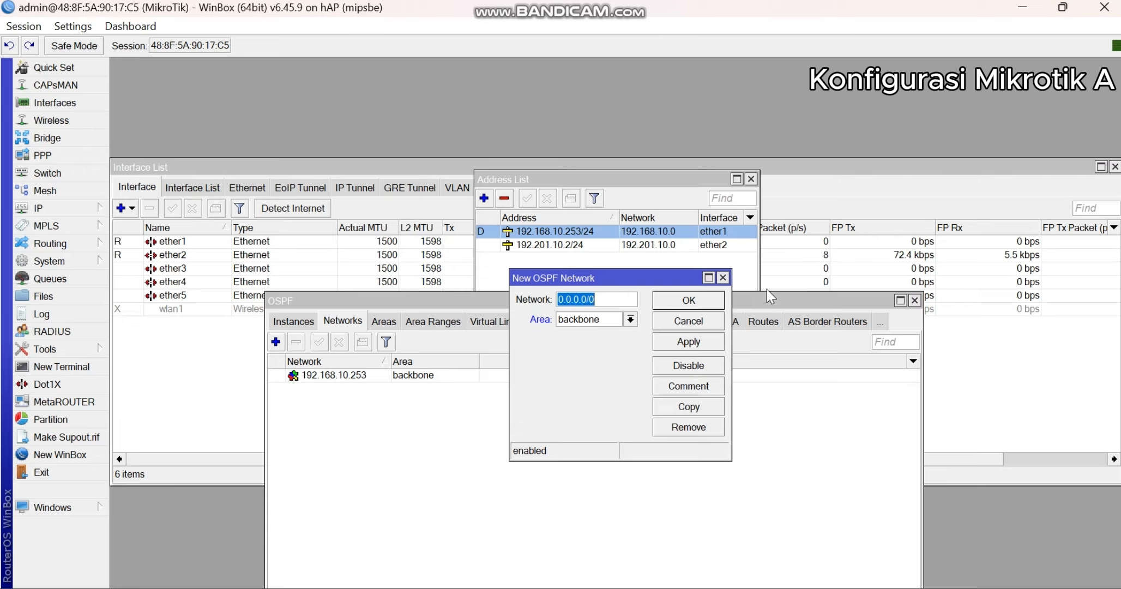
{"action": "left_click", "coordinate": [723, 278]}
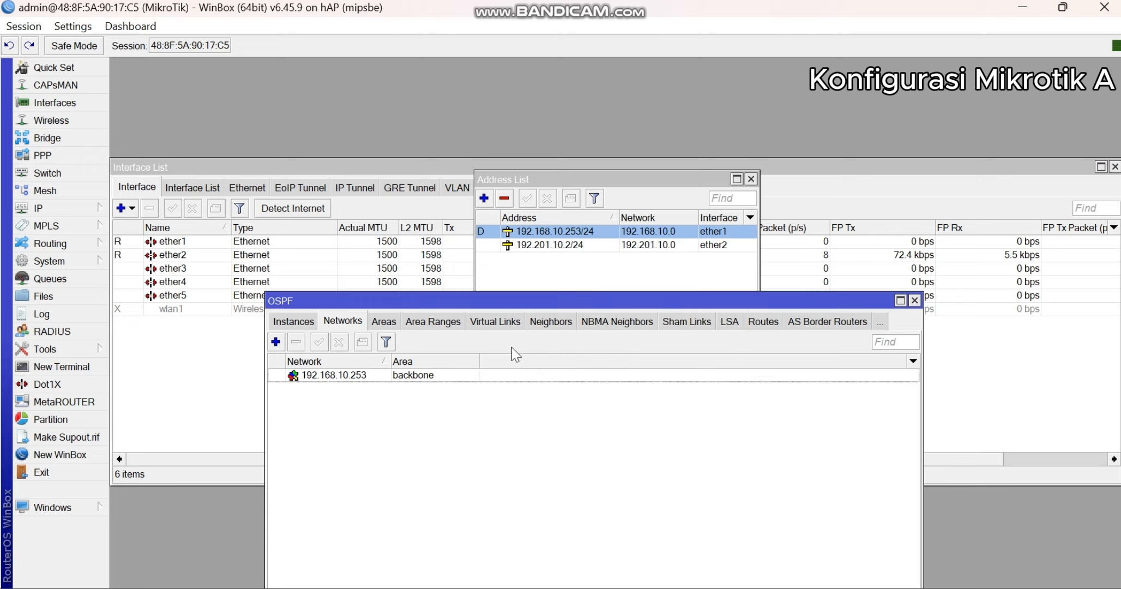
{"action": "left_click", "coordinate": [416, 378]}
{"action": "left_click", "coordinate": [298, 342]}
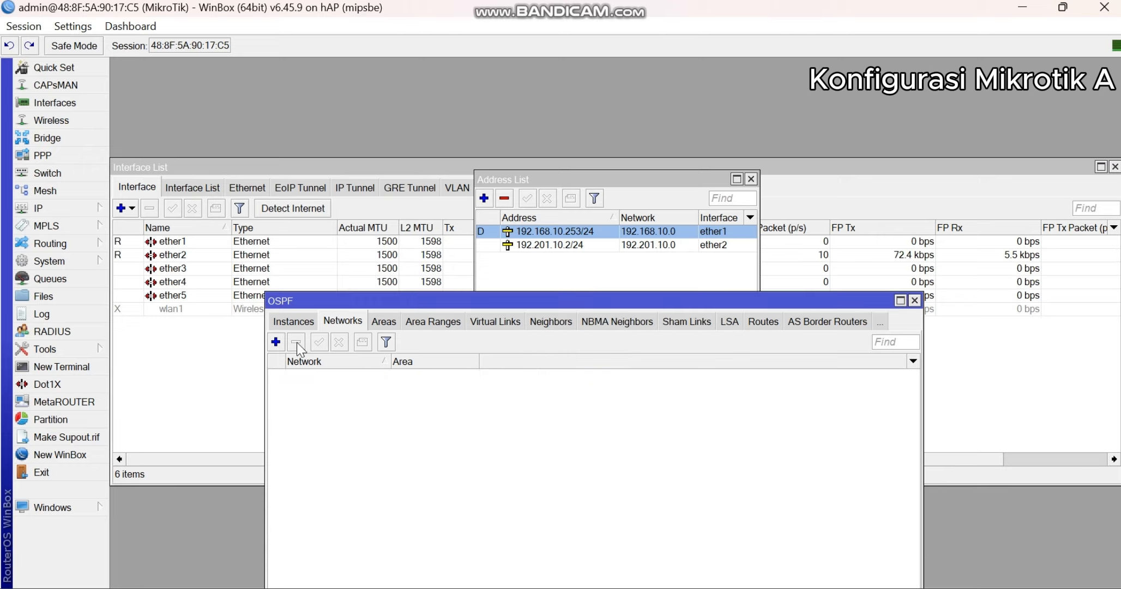
- Add an OSPF network of 192.168.10.0 in the backbone area and save it
{"action": "left_click", "coordinate": [275, 342]}
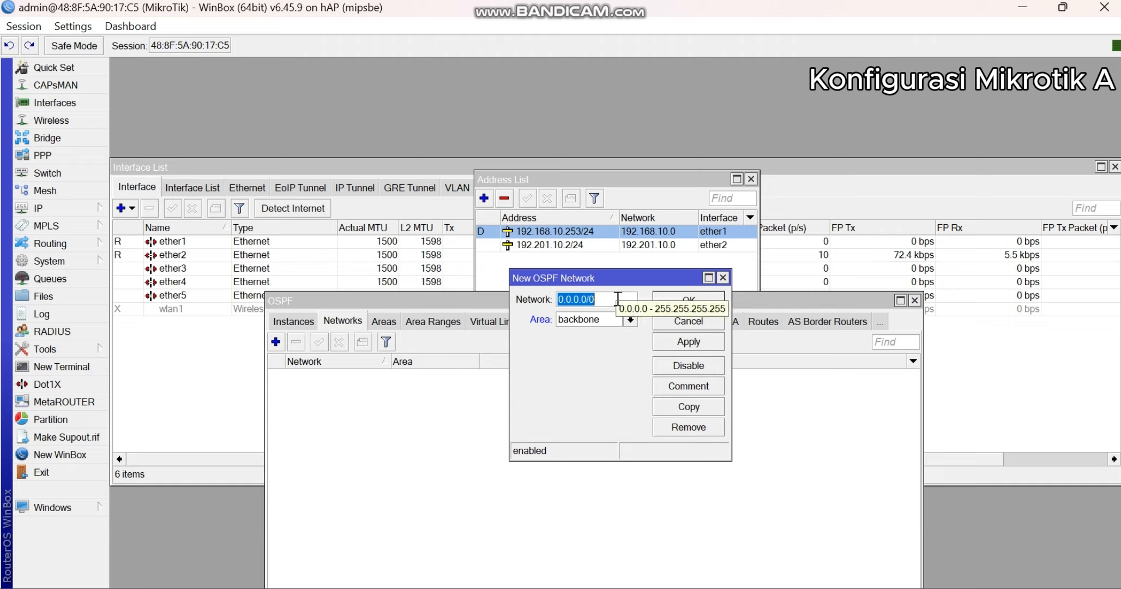
{"action": "type", "text": "192.1"}
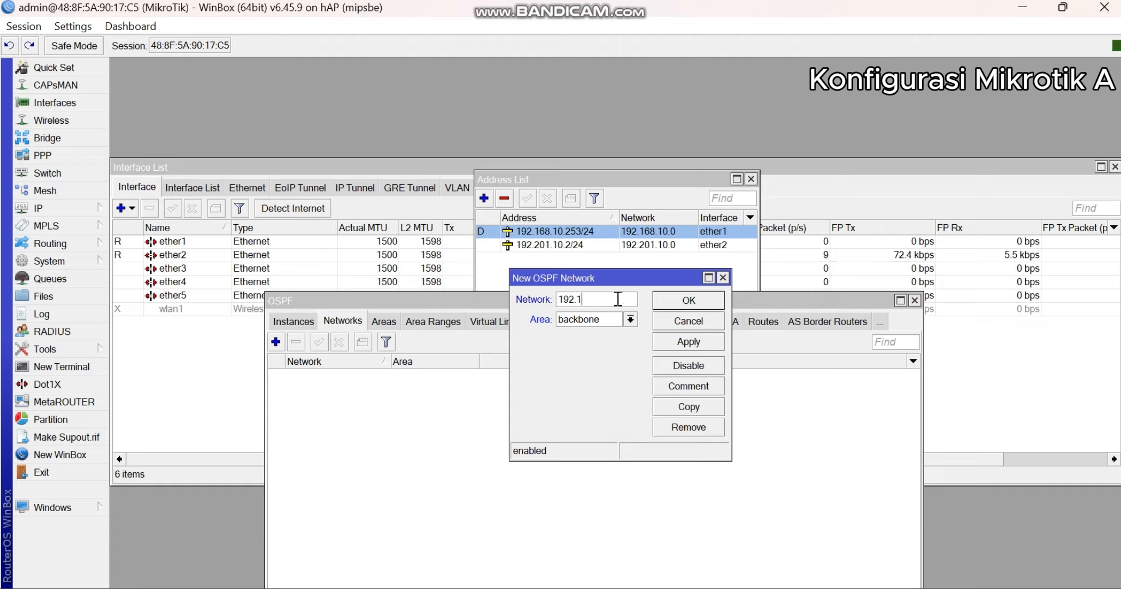
{"action": "type", "text": "68.10.0"}
{"action": "left_click", "coordinate": [688, 343]}
{"action": "left_click", "coordinate": [690, 301]}
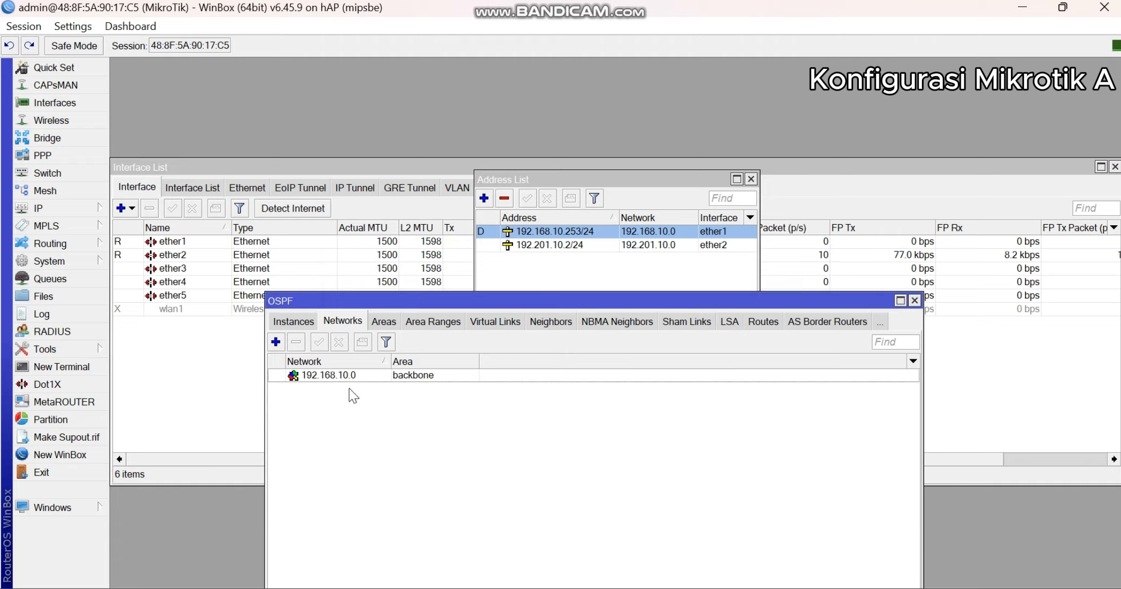
- Add another OSPF network of 192.201.10.0 in the backbone area and save it
{"action": "left_click", "coordinate": [276, 341]}
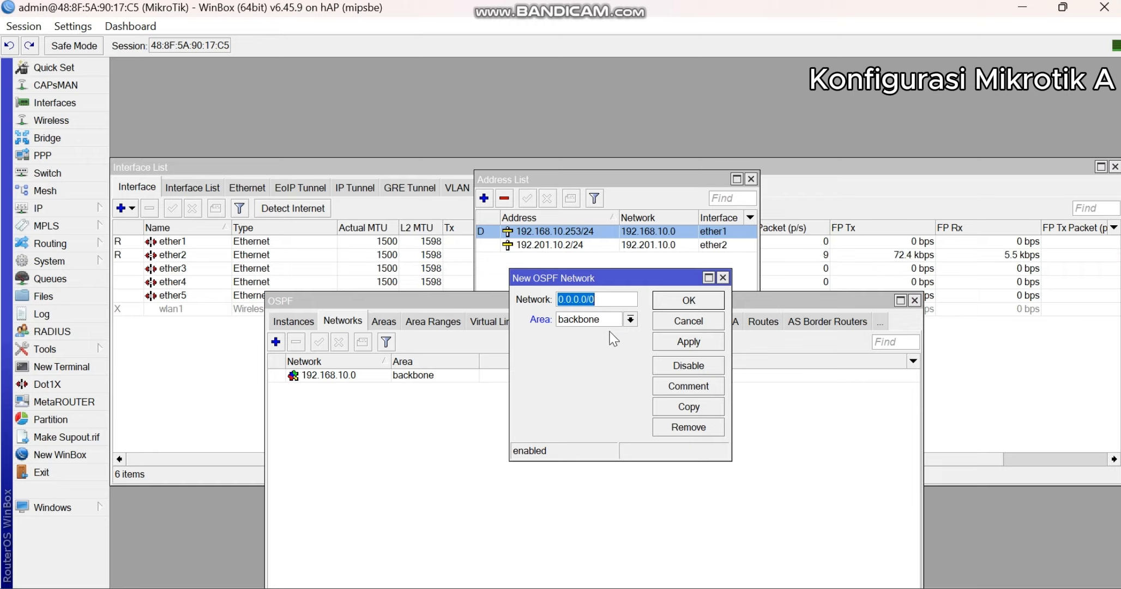
{"action": "type", "text": "192."}
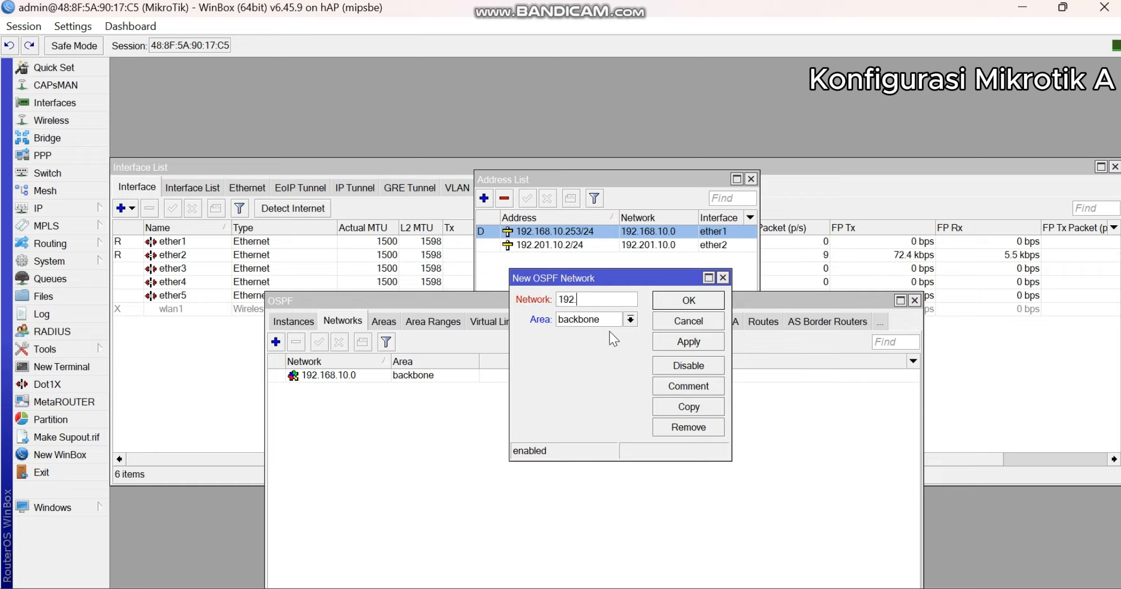
{"action": "type", "text": "1"}
{"action": "key", "text": "BackSpace"}
{"action": "key", "text": "BackSpace"}
{"action": "type", "text": ".201.10.0"}
{"action": "left_click", "coordinate": [598, 299]}
{"action": "left_click", "coordinate": [693, 342]}
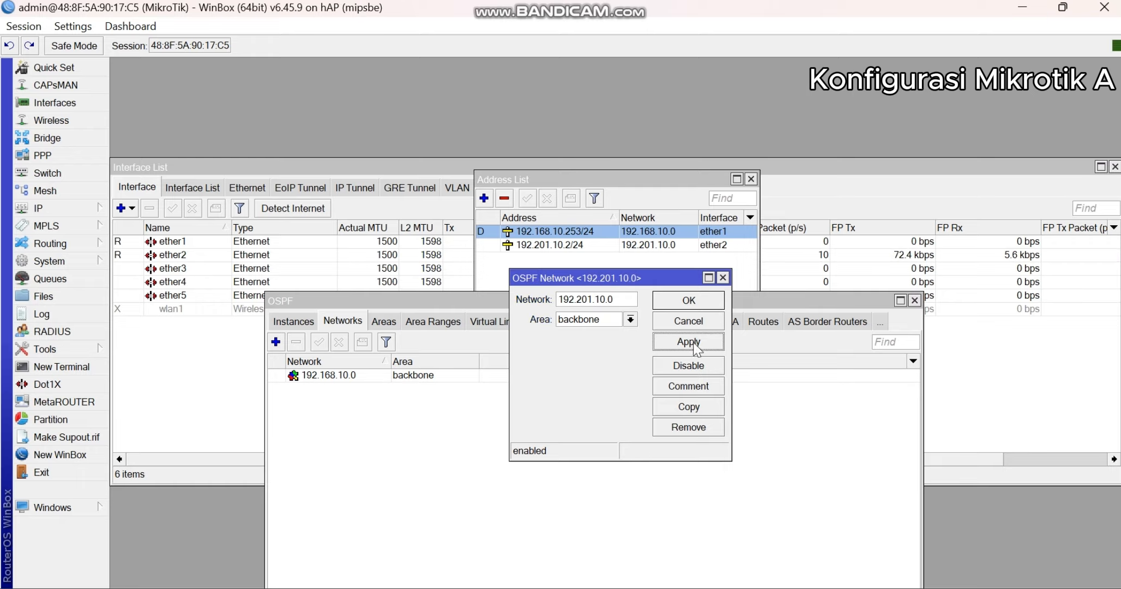
{"action": "left_click", "coordinate": [689, 300]}
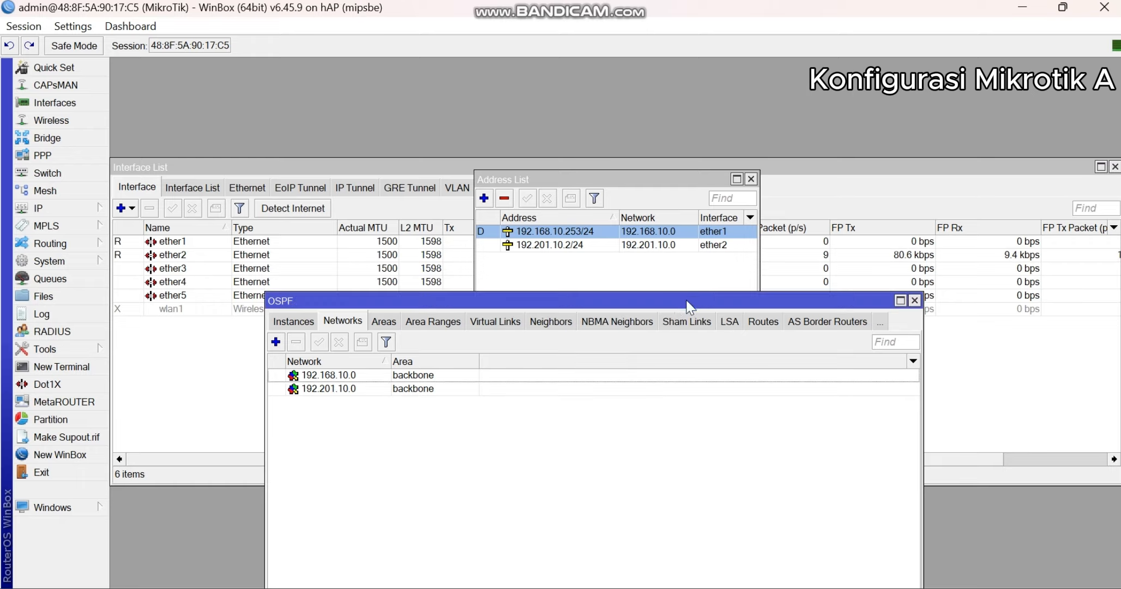
- Check both OSPF network entries and close the OSPF and address list windows
{"action": "left_click", "coordinate": [347, 376]}
{"action": "left_click", "coordinate": [347, 389]}
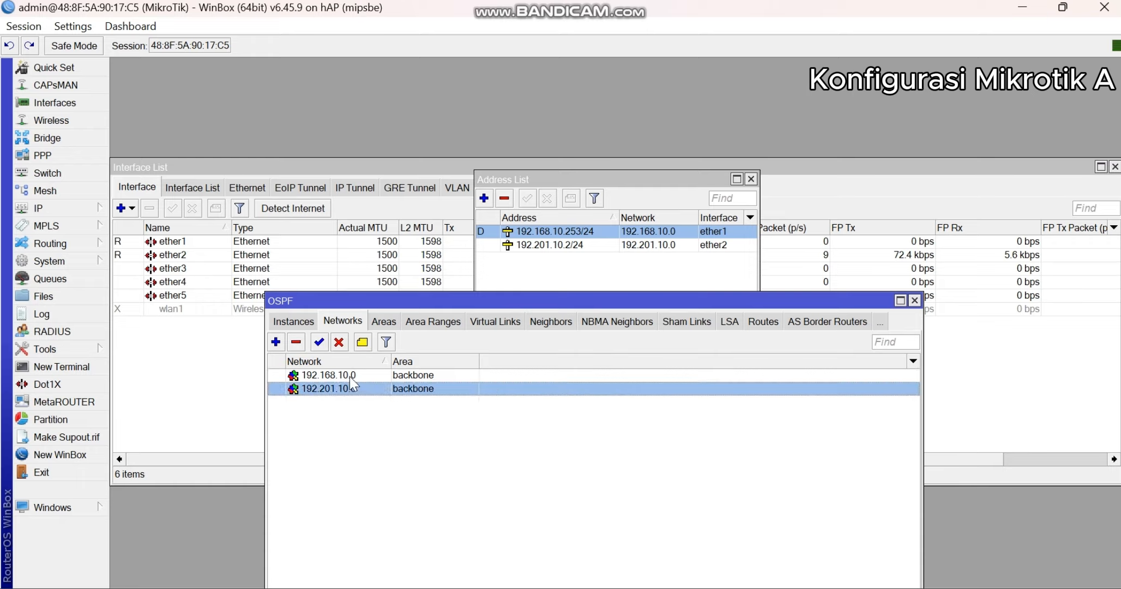
{"action": "left_click", "coordinate": [350, 377]}
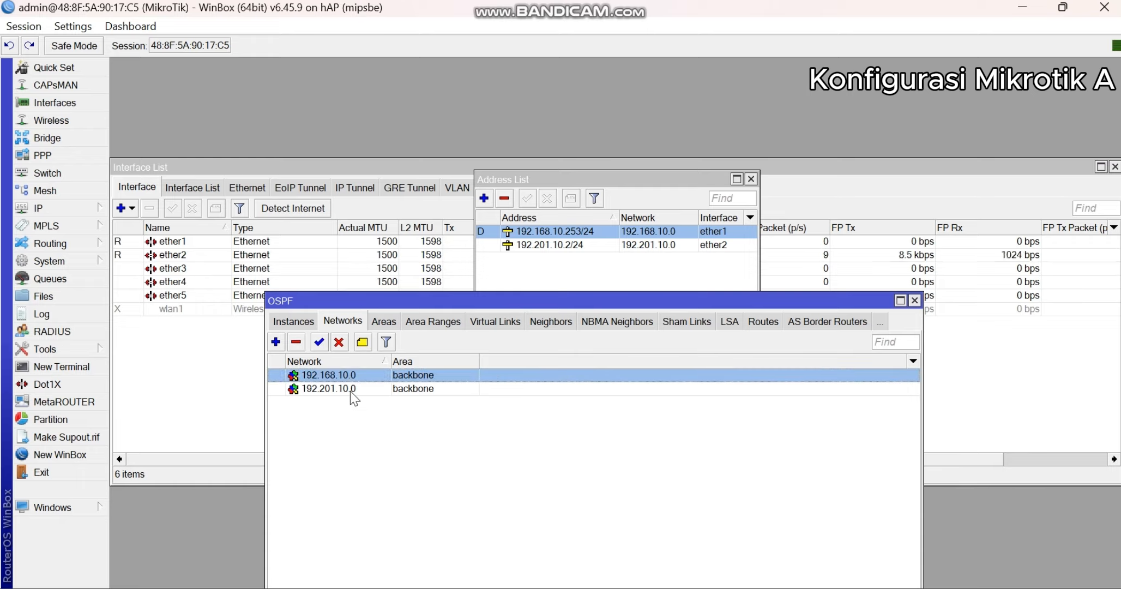
{"action": "left_click", "coordinate": [350, 390]}
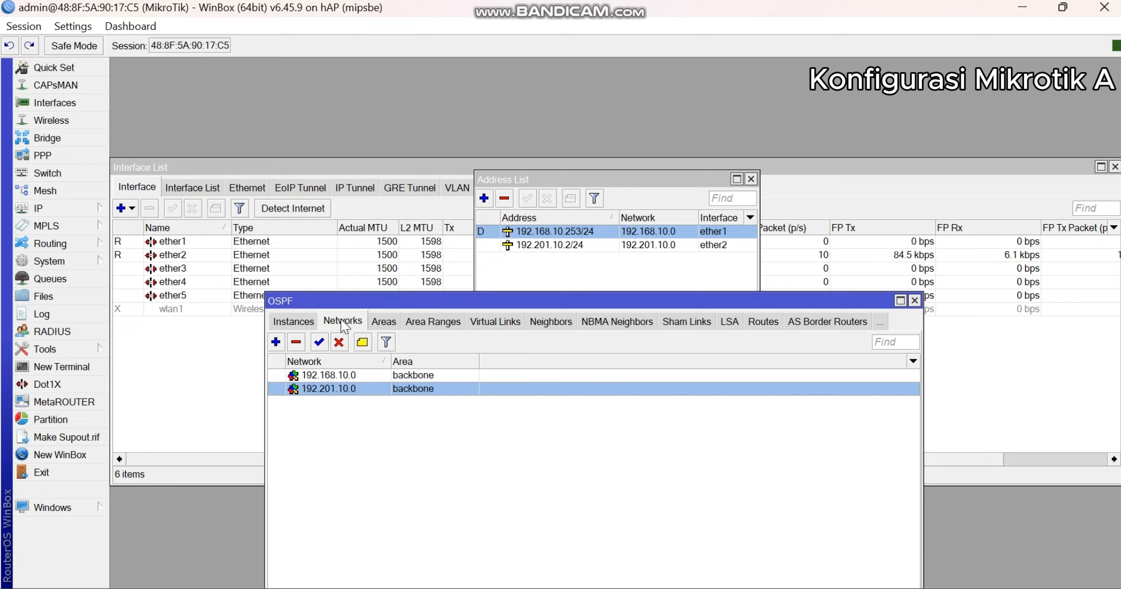
{"action": "left_click", "coordinate": [915, 299]}
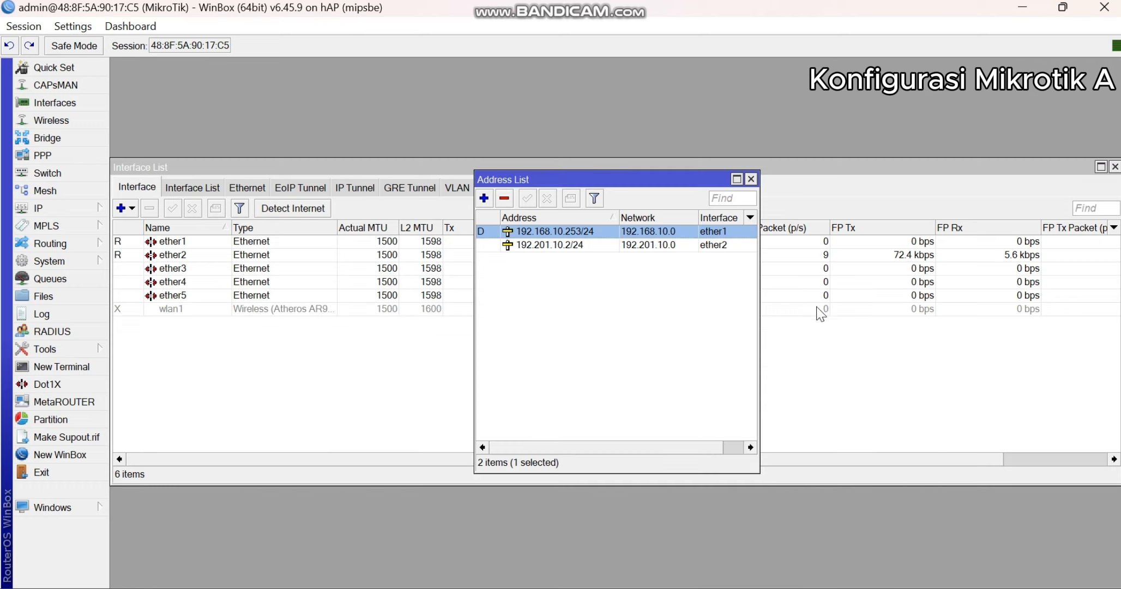
{"action": "left_click", "coordinate": [750, 179]}
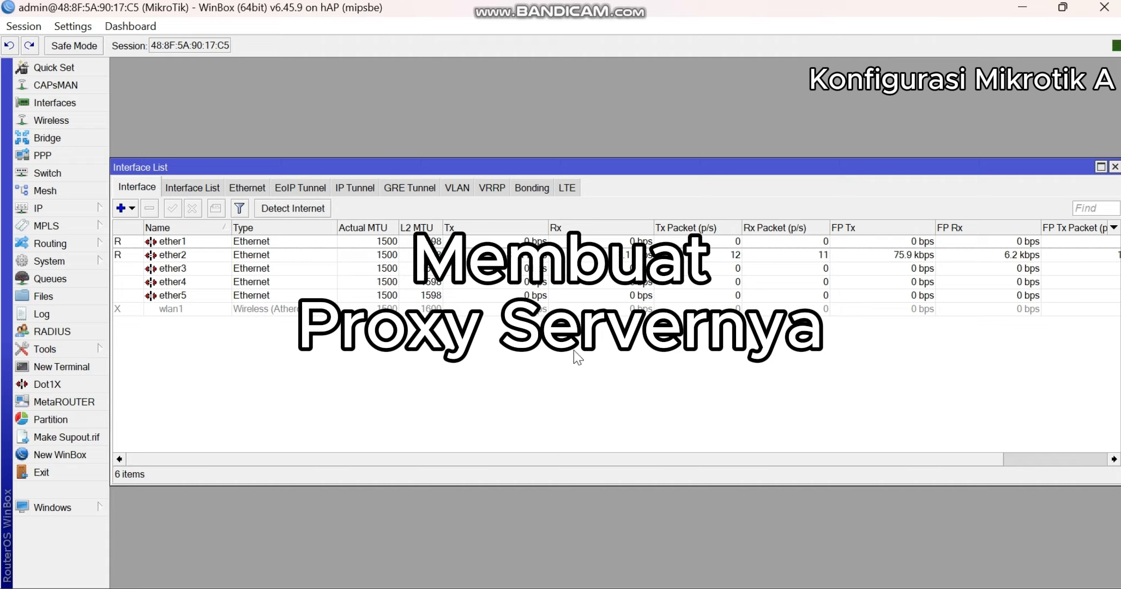
- Switch to the task sheet image in the photo viewer, examine the proxy server requirements in item 8 and return to WinBox
{"action": "left_click", "coordinate": [688, 587]}
{"action": "left_click_drag", "start_coordinate": [577, 362], "coordinate": [616, 77]}
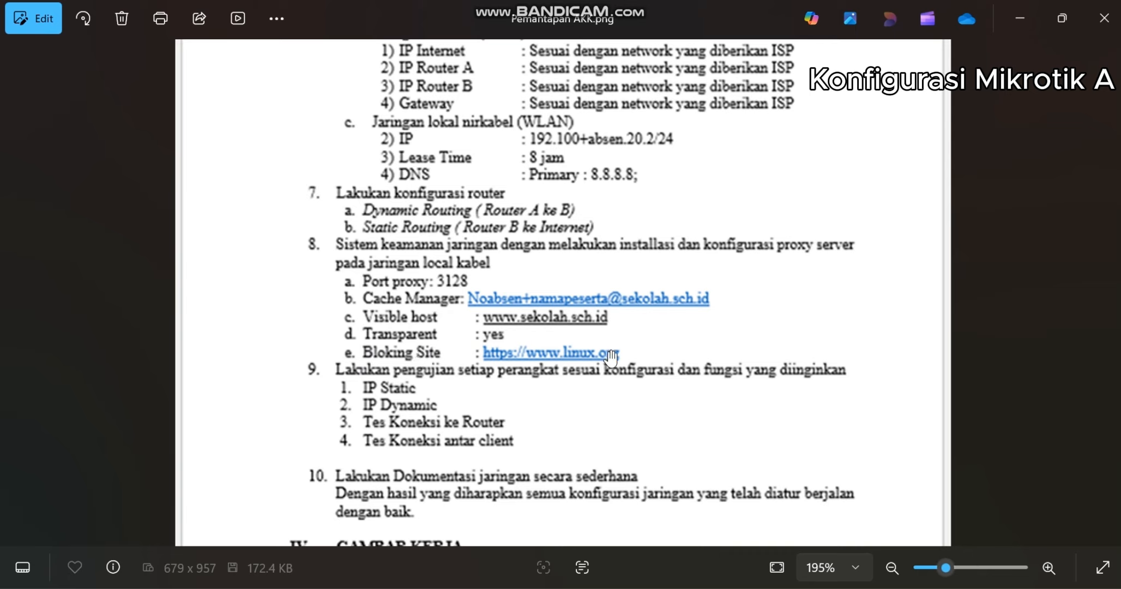
{"action": "left_click", "coordinate": [688, 587]}
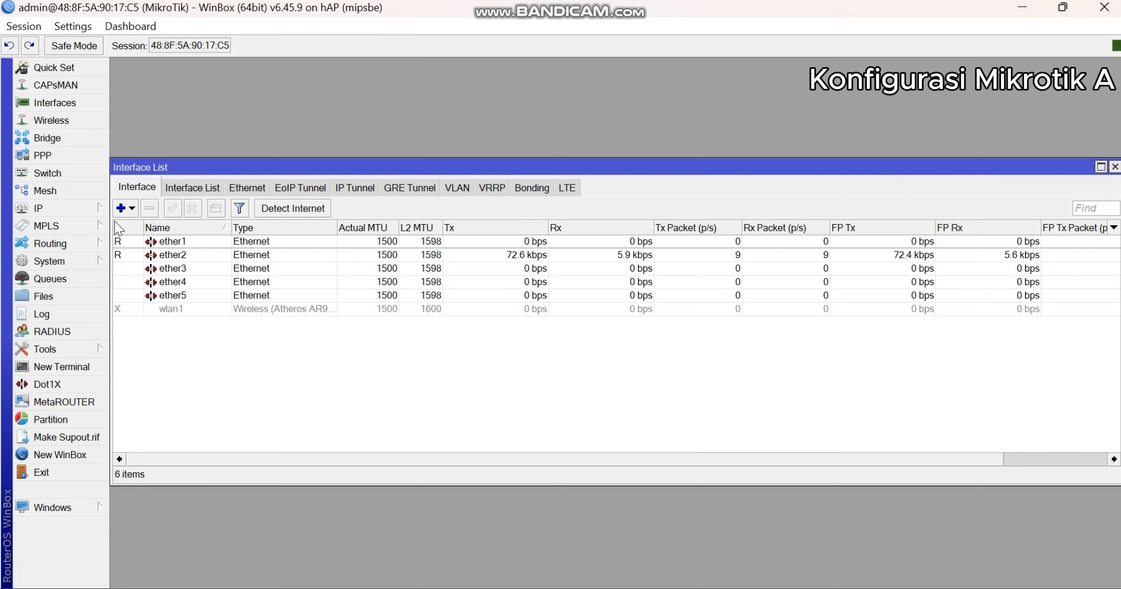
- Enable the web proxy and set its port to 3128, as specified in the task sheet
{"action": "left_click", "coordinate": [79, 214]}
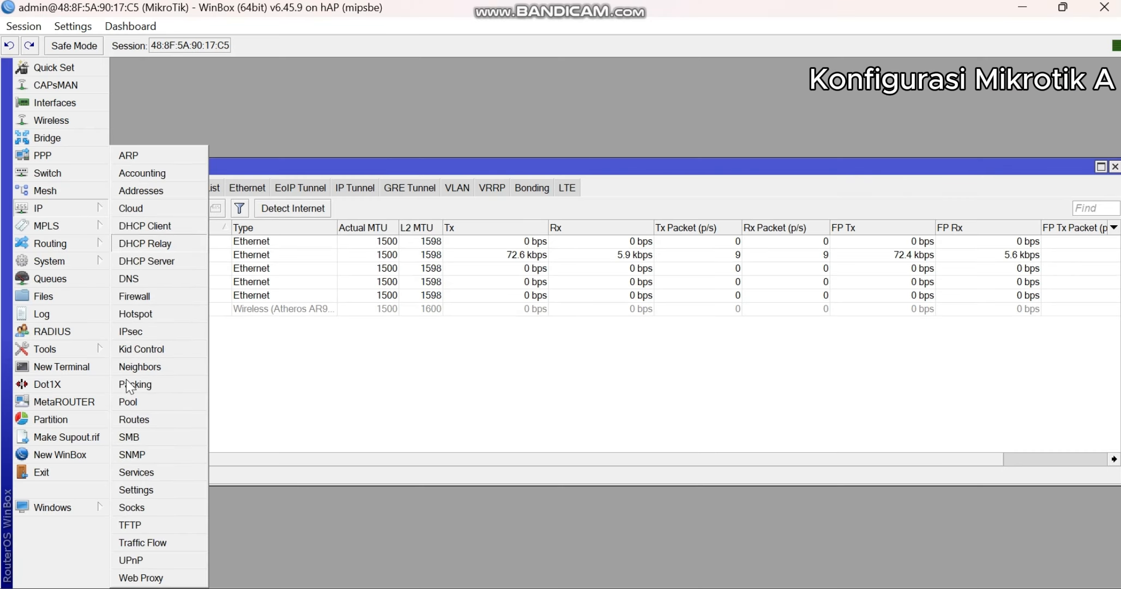
{"action": "left_click", "coordinate": [131, 578]}
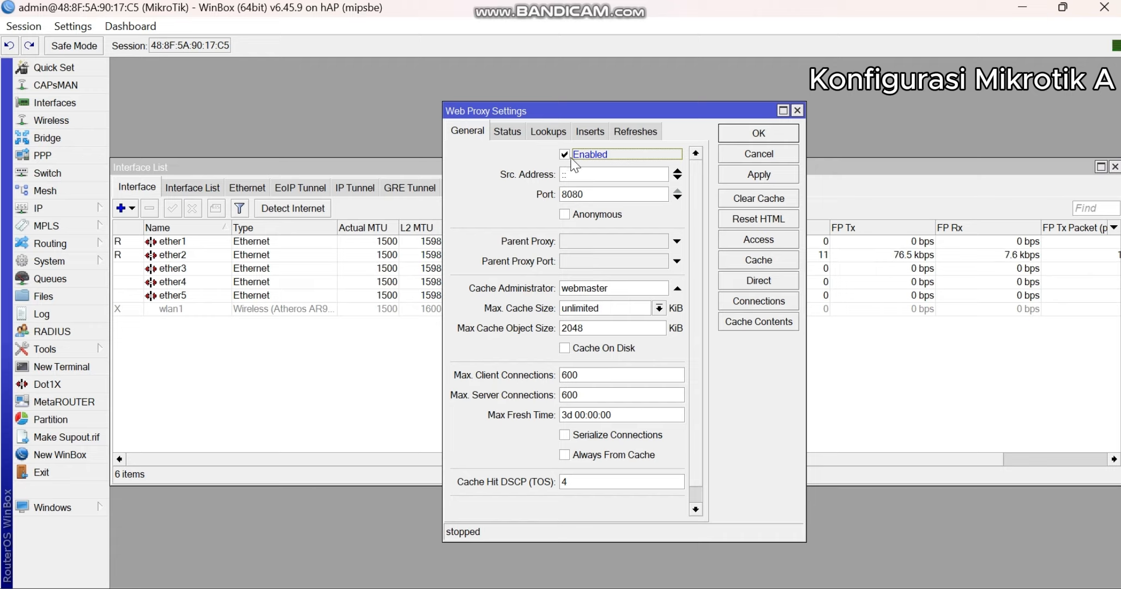
{"action": "double_click", "coordinate": [593, 194]}
{"action": "left_click", "coordinate": [662, 587]}
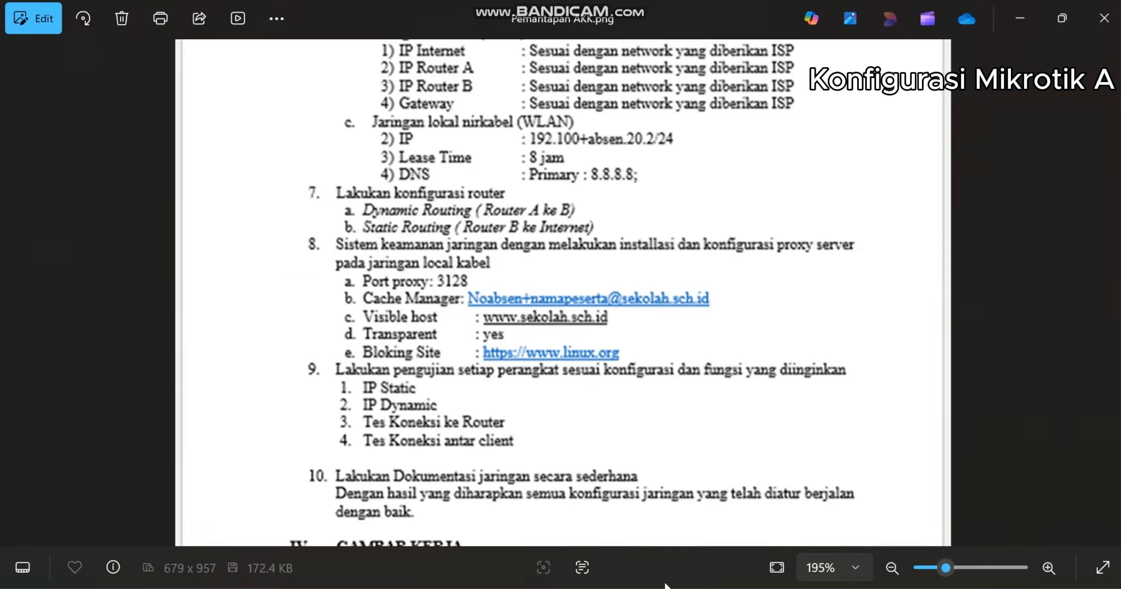
{"action": "left_click_drag", "start_coordinate": [624, 243], "coordinate": [586, 256]}
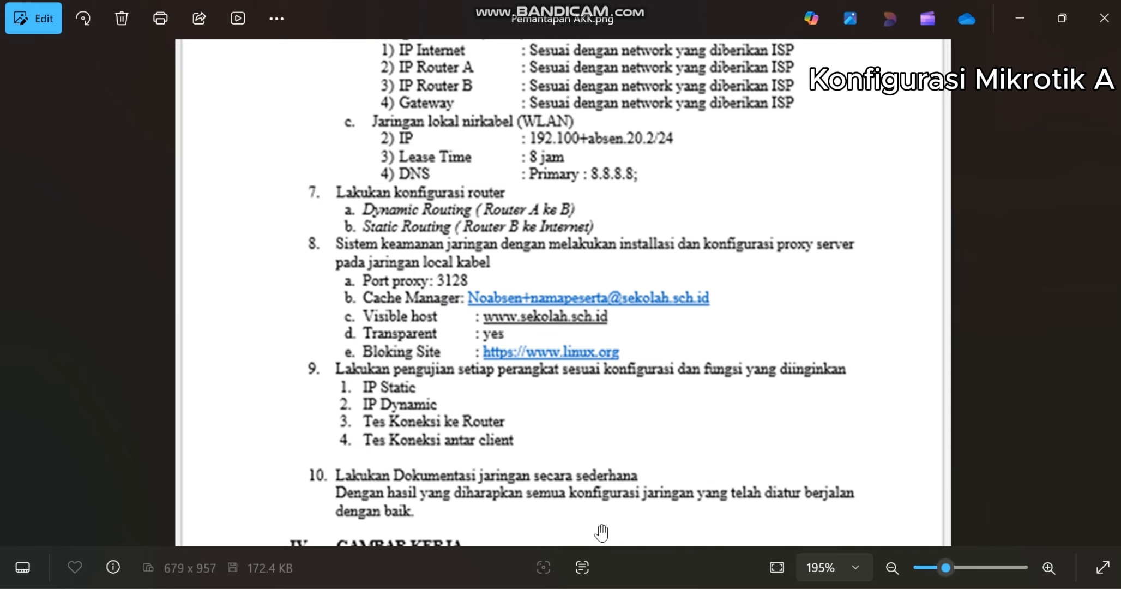
{"action": "left_click", "coordinate": [638, 586]}
{"action": "double_click", "coordinate": [588, 192]}
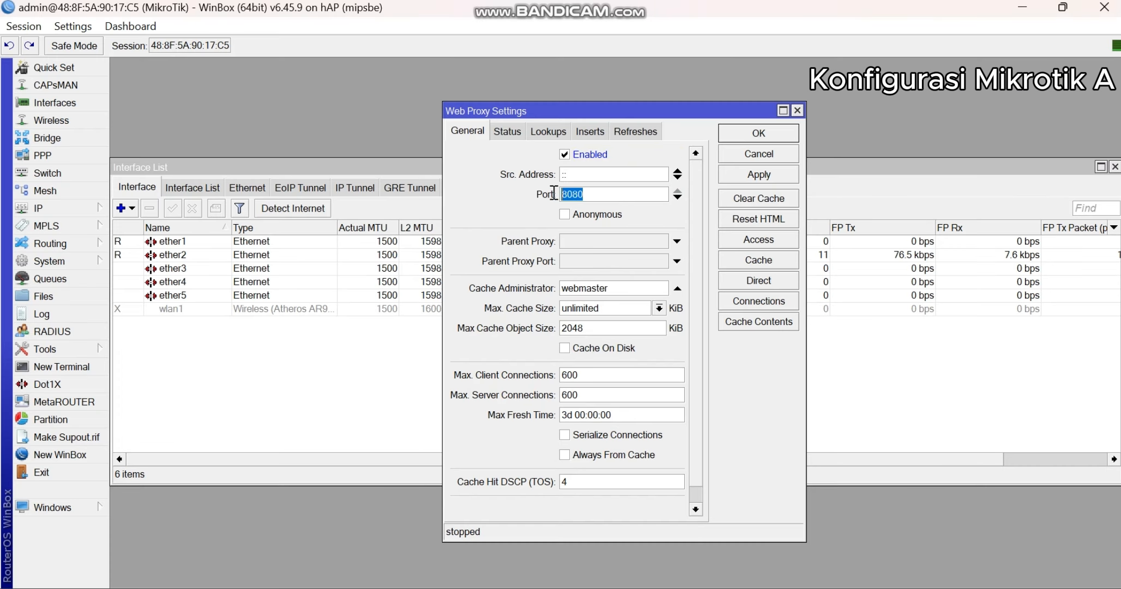
{"action": "type", "text": "3128"}
- Look up the cache manager format in the task sheet and enter the number and participant name up to the @ sign as cache administrator
{"action": "left_click_drag", "start_coordinate": [638, 288], "coordinate": [557, 288]}
{"action": "left_click", "coordinate": [642, 587]}
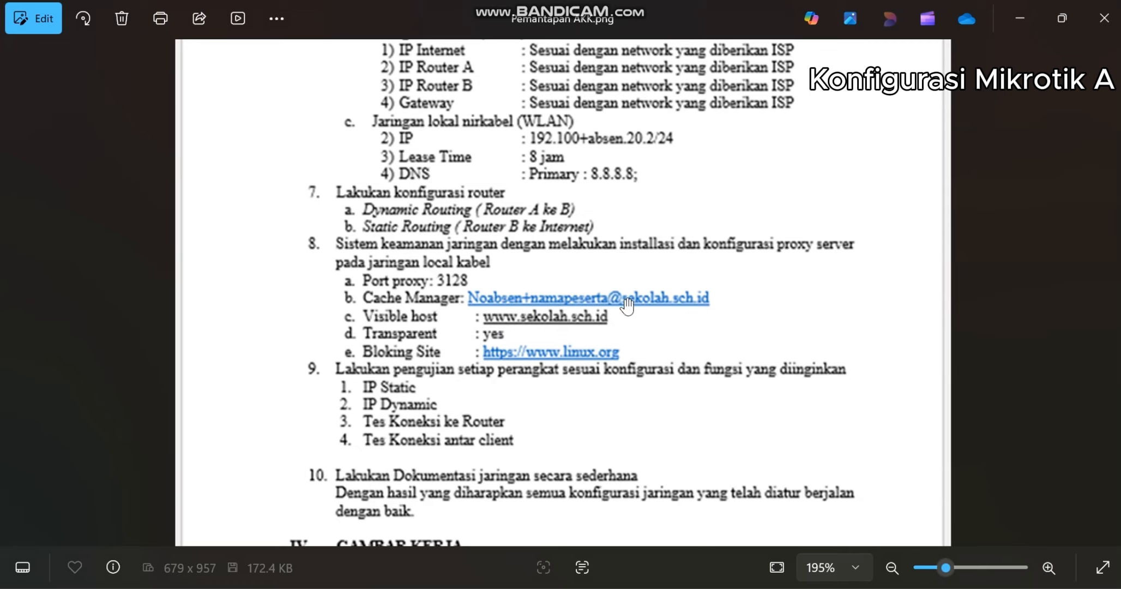
{"action": "mouse_move", "coordinate": [688, 588]}
{"action": "left_click", "coordinate": [688, 524]}
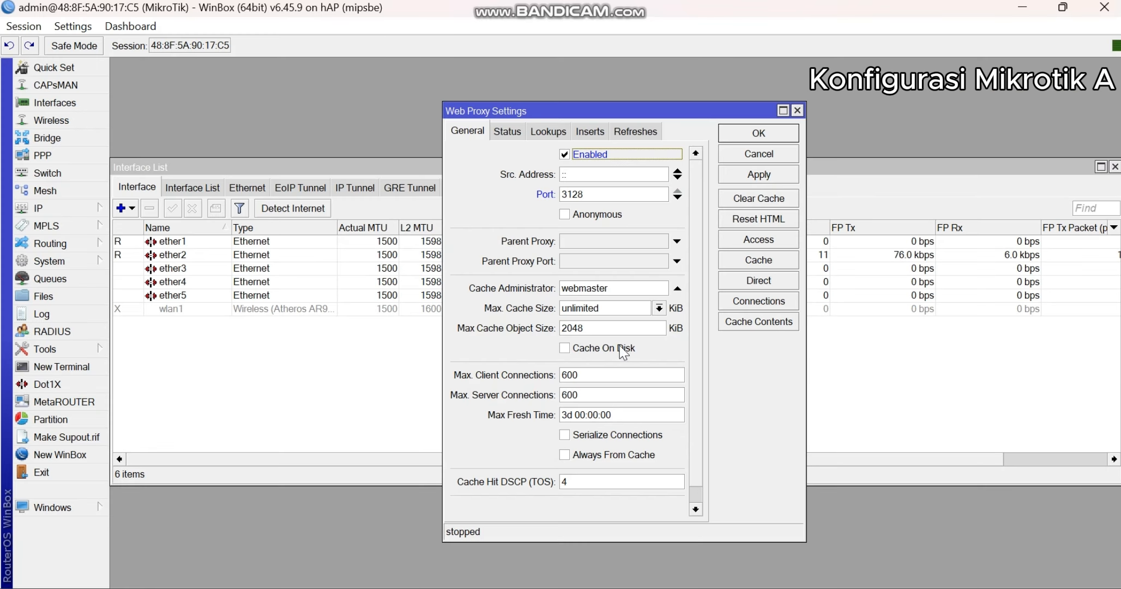
{"action": "left_click_drag", "start_coordinate": [621, 287], "coordinate": [545, 292]}
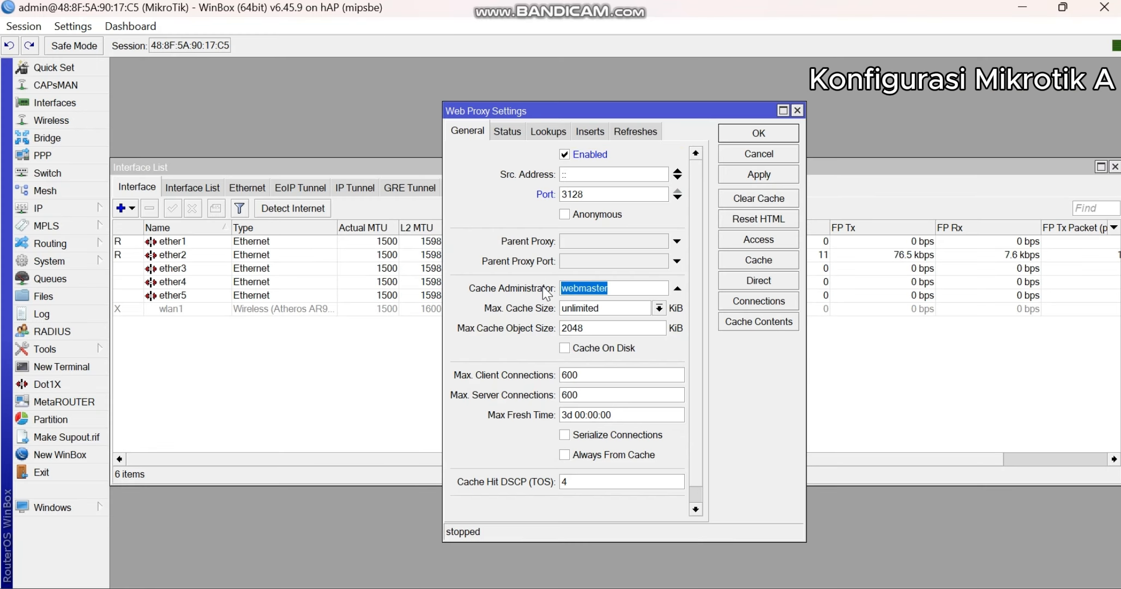
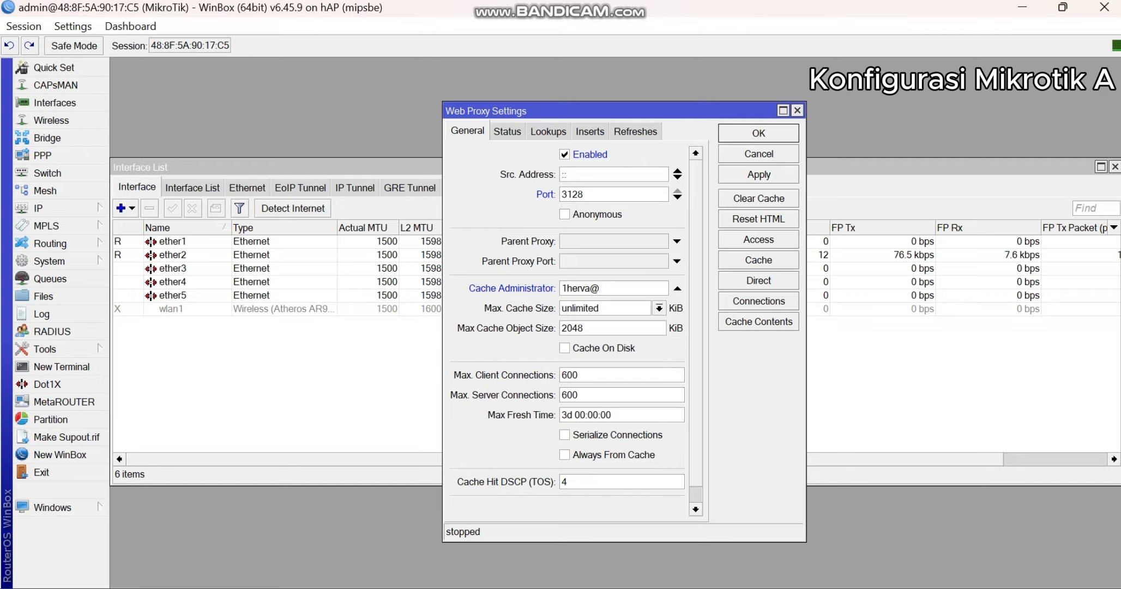
- Complete the cache administrator's e-mail with the domain from the task sheet, enable Cache On Disk and apply the web proxy settings
{"action": "key", "text": "alt+Tab"}
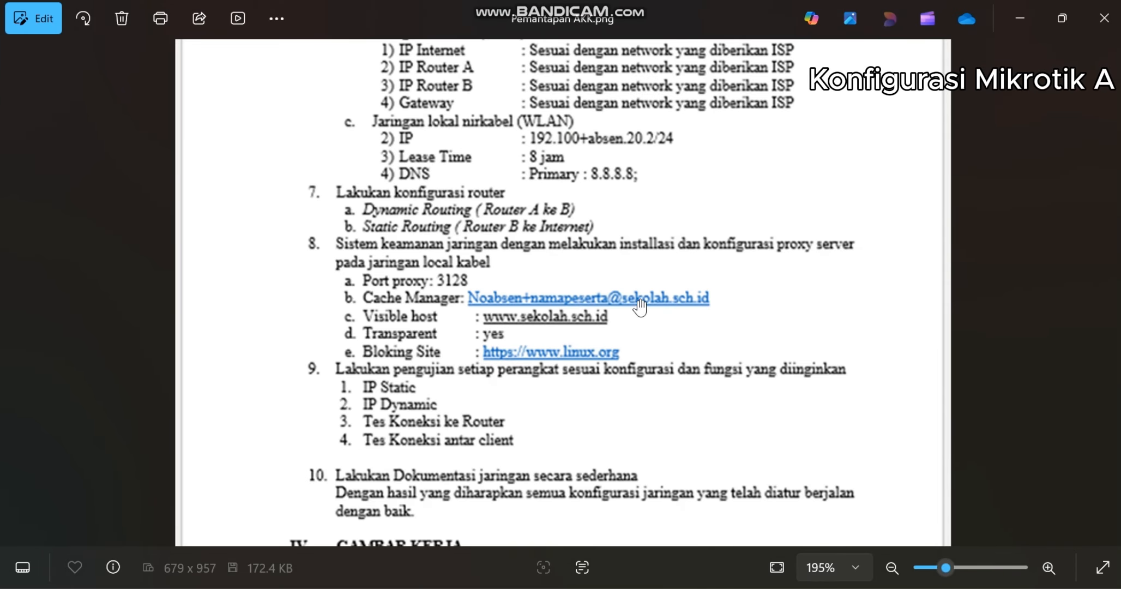
{"action": "key", "text": "alt+Tab"}
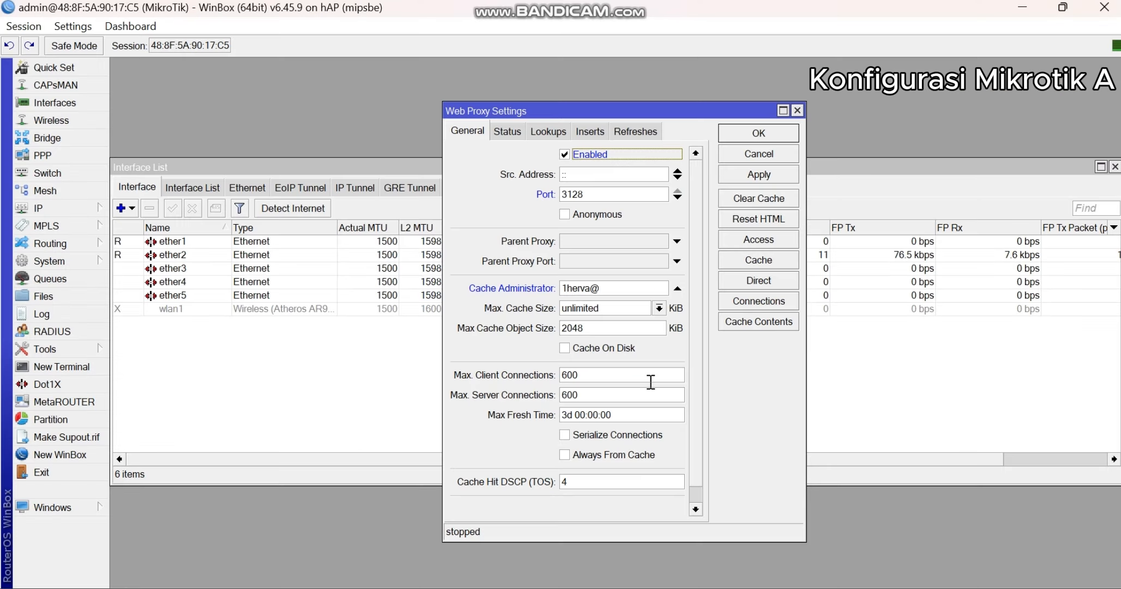
{"action": "left_click", "coordinate": [632, 293]}
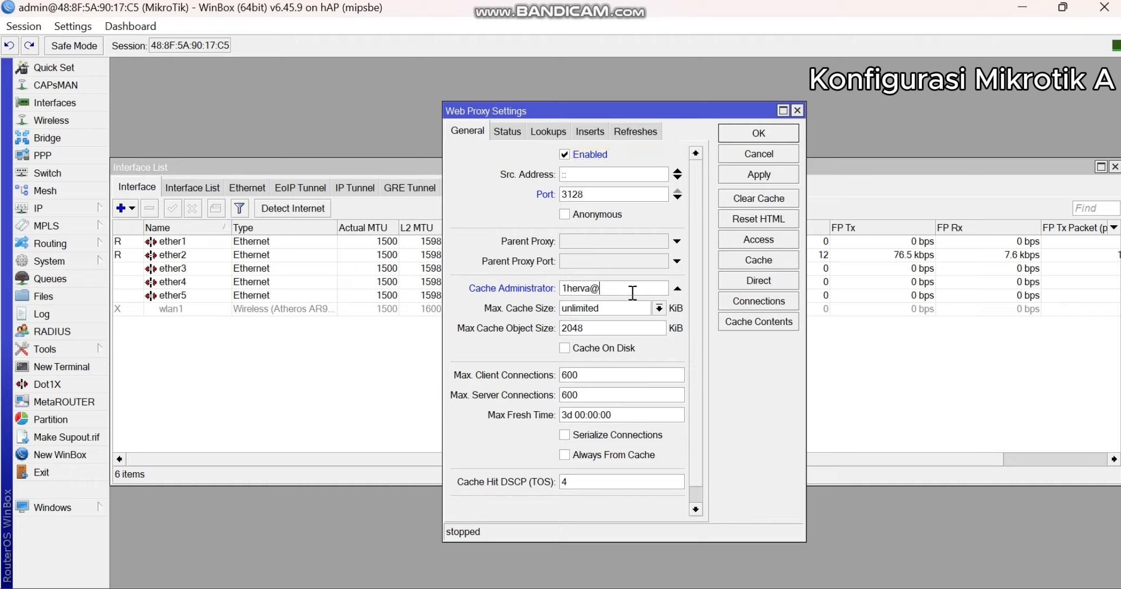
{"action": "type", "text": "a"}
{"action": "key", "text": "BackSpace"}
{"action": "type", "text": "sekolah.sch.id"}
{"action": "left_click", "coordinate": [620, 349]}
{"action": "left_click", "coordinate": [758, 176]}
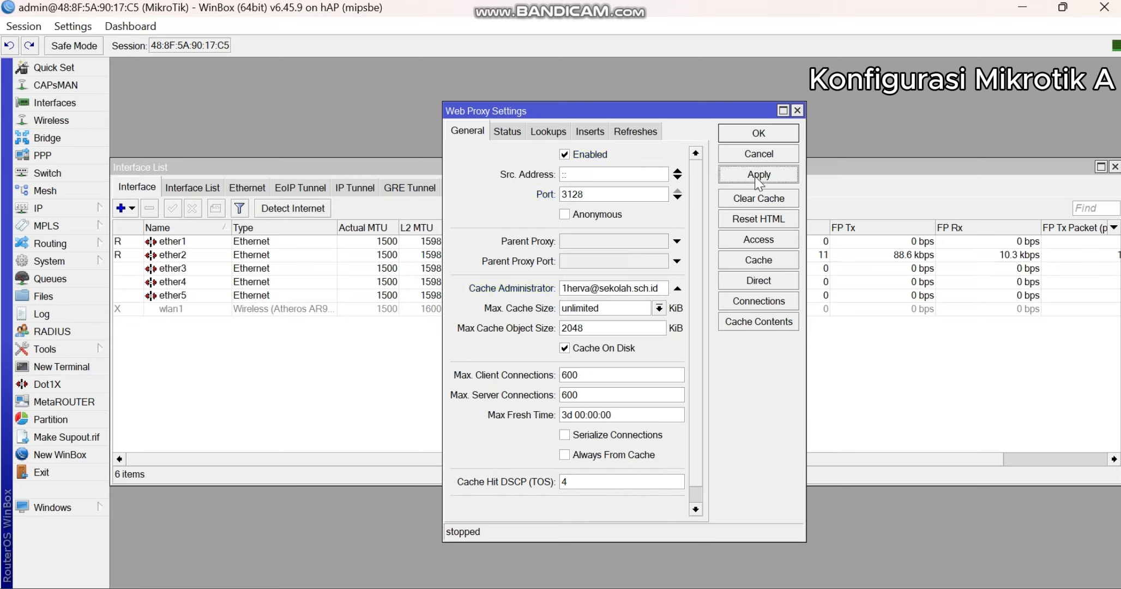
- Confirm and close the web proxy settings
{"action": "left_click", "coordinate": [760, 135]}
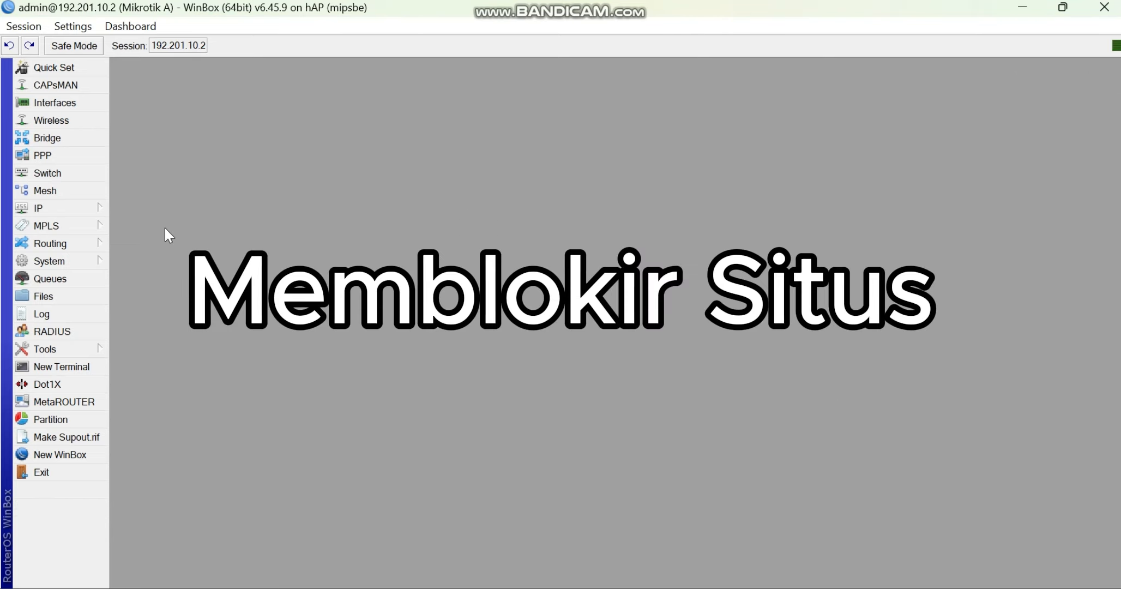
- Create a firewall Layer7 protocol named bloksitus with the regexp linux.org and save it
{"action": "left_click", "coordinate": [97, 207]}
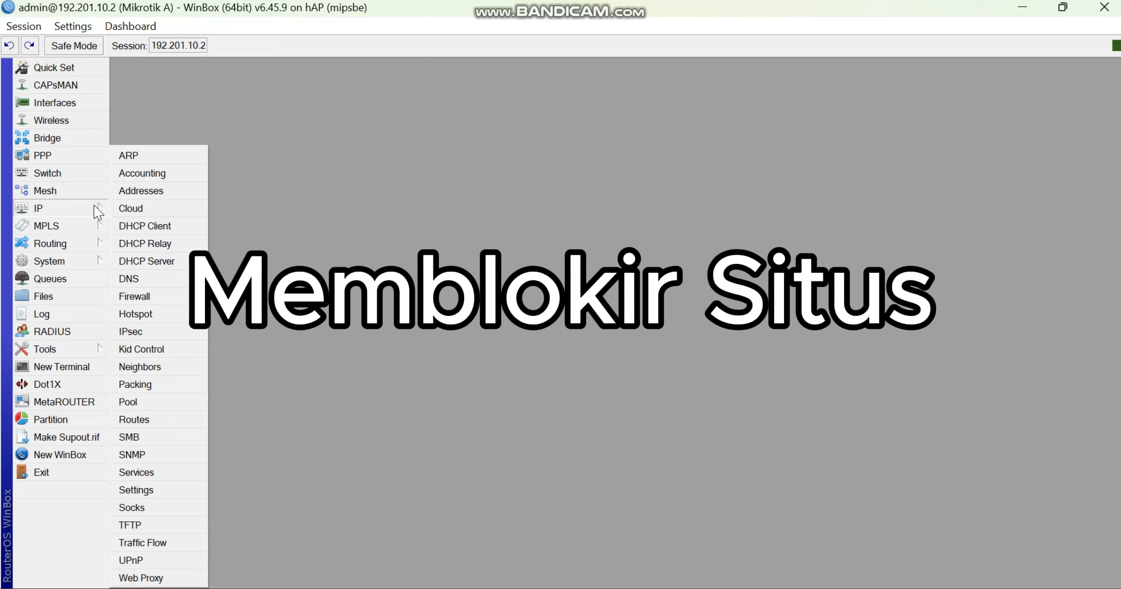
{"action": "left_click", "coordinate": [143, 297]}
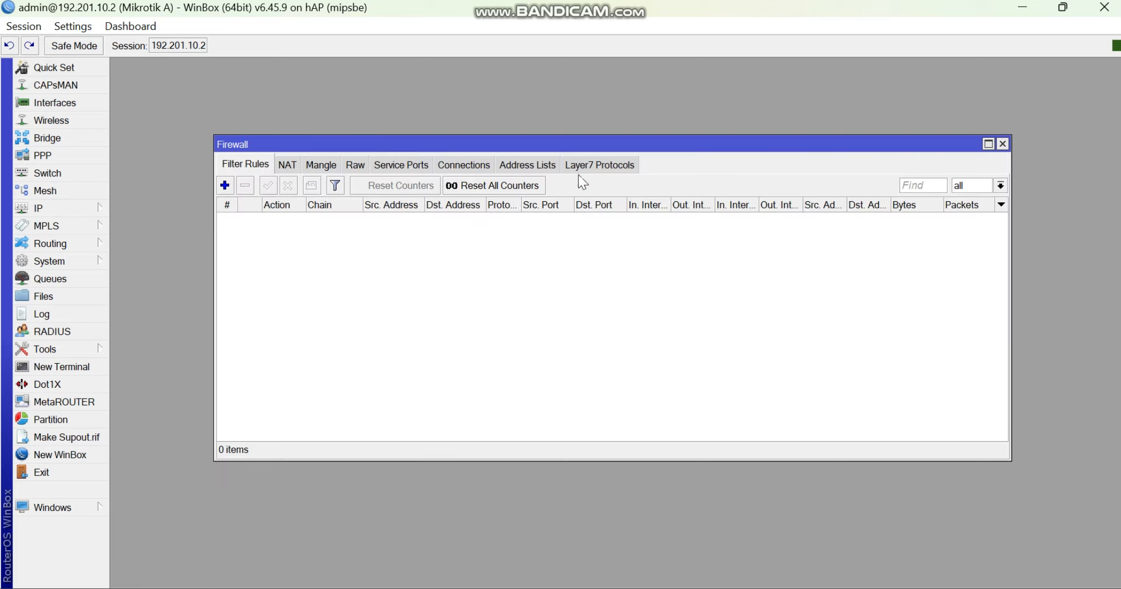
{"action": "left_click", "coordinate": [611, 170]}
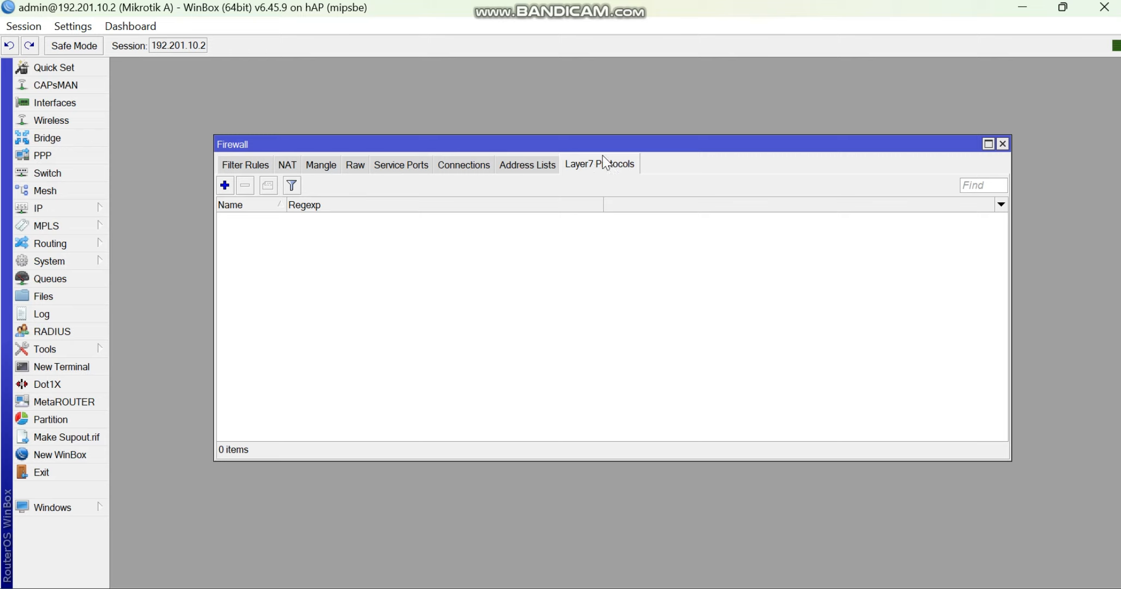
{"action": "left_click", "coordinate": [223, 185]}
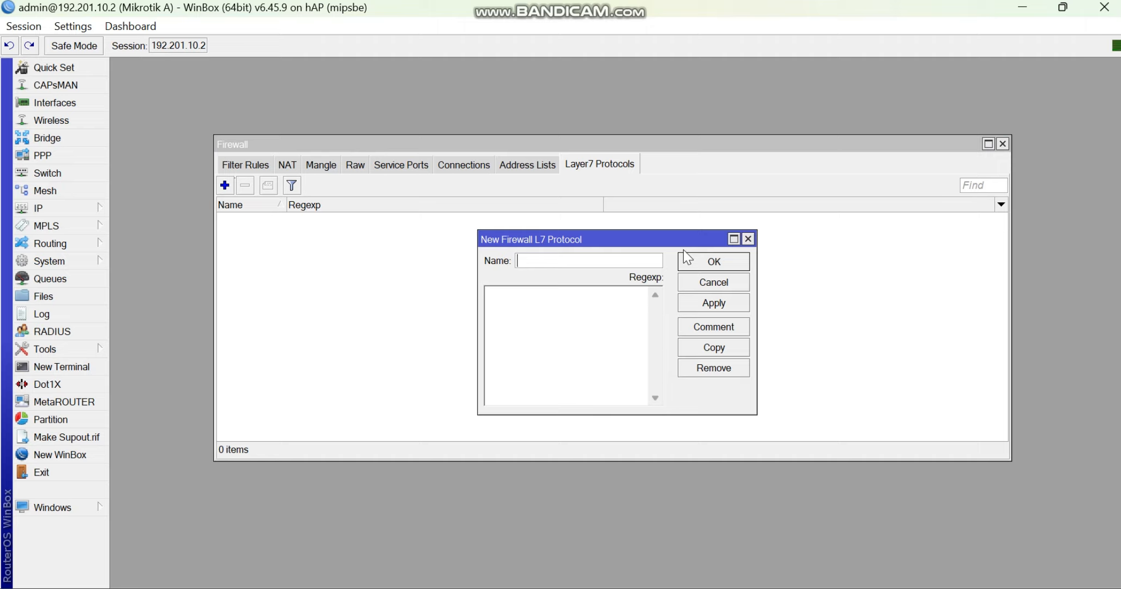
{"action": "type", "text": "blo"}
{"action": "key", "text": "BackSpace"}
{"action": "type", "text": "oksitus"}
{"action": "left_click", "coordinate": [630, 297]}
{"action": "type", "text": "linux.org"}
{"action": "left_click", "coordinate": [714, 303]}
{"action": "left_click", "coordinate": [714, 261]}
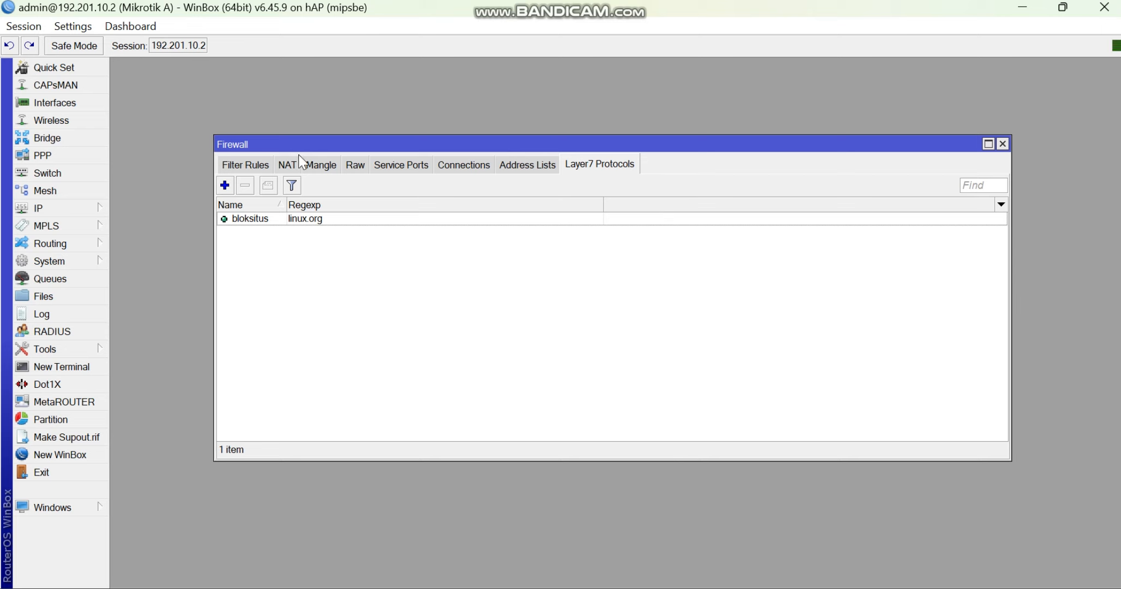
- Start a new firewall filter rule on the forward chain that matches the Layer7 protocol bloksitus
{"action": "left_click", "coordinate": [265, 166]}
{"action": "left_click", "coordinate": [224, 186]}
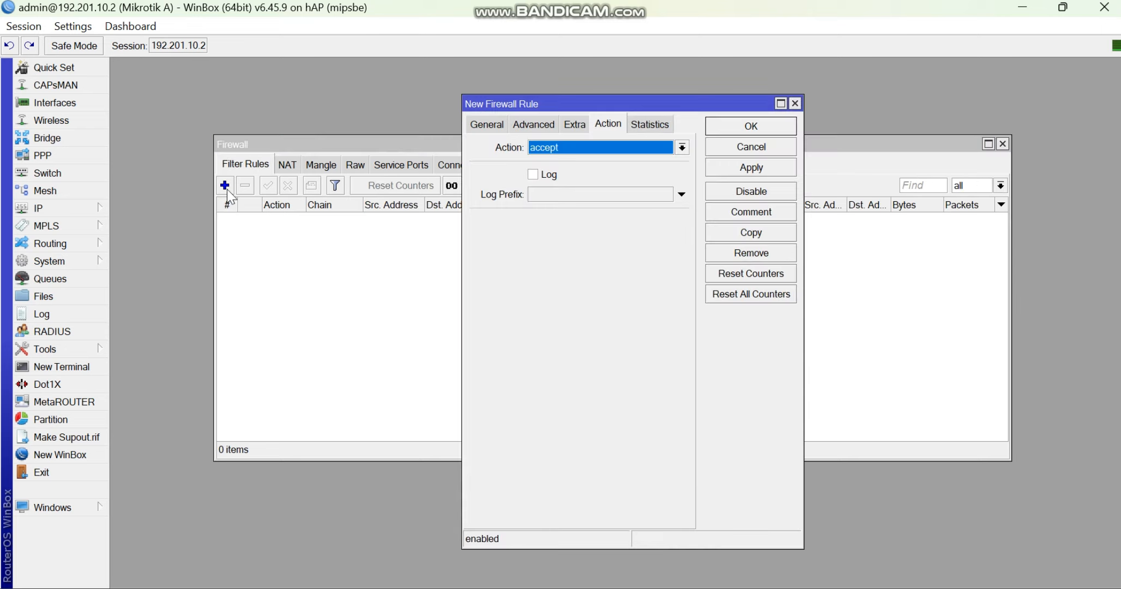
{"action": "left_click", "coordinate": [487, 124]}
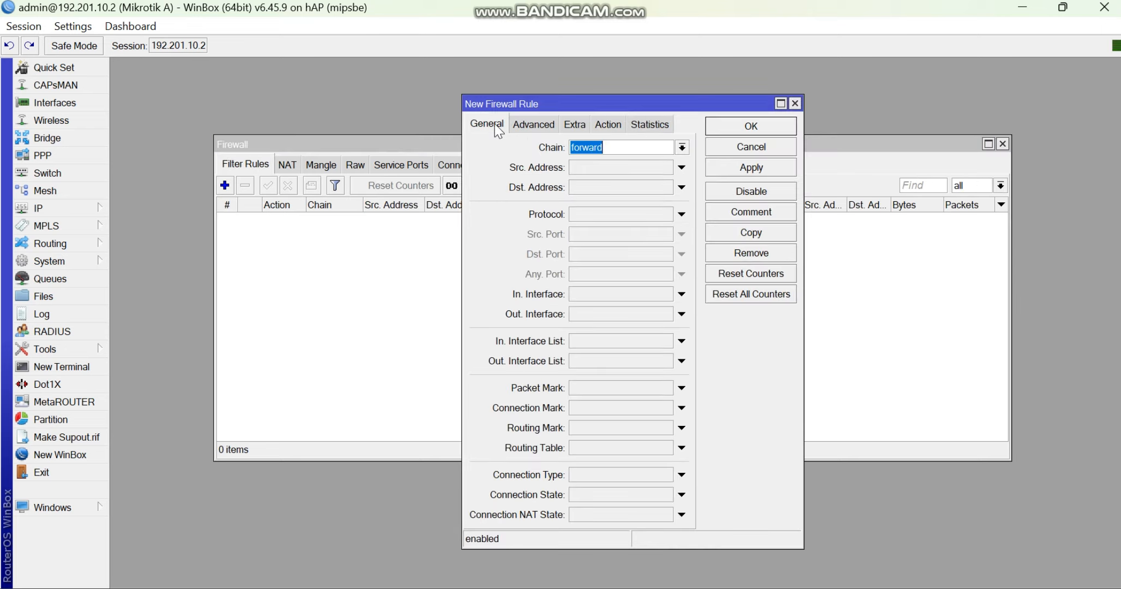
{"action": "left_click", "coordinate": [613, 148]}
{"action": "left_click", "coordinate": [534, 125]}
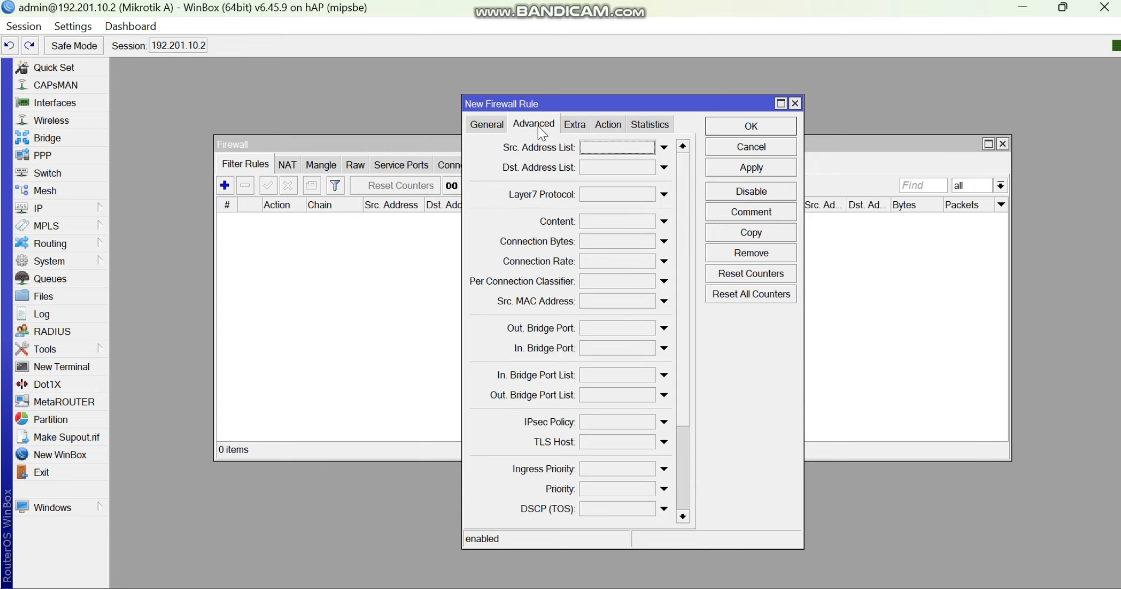
{"action": "left_click", "coordinate": [619, 194]}
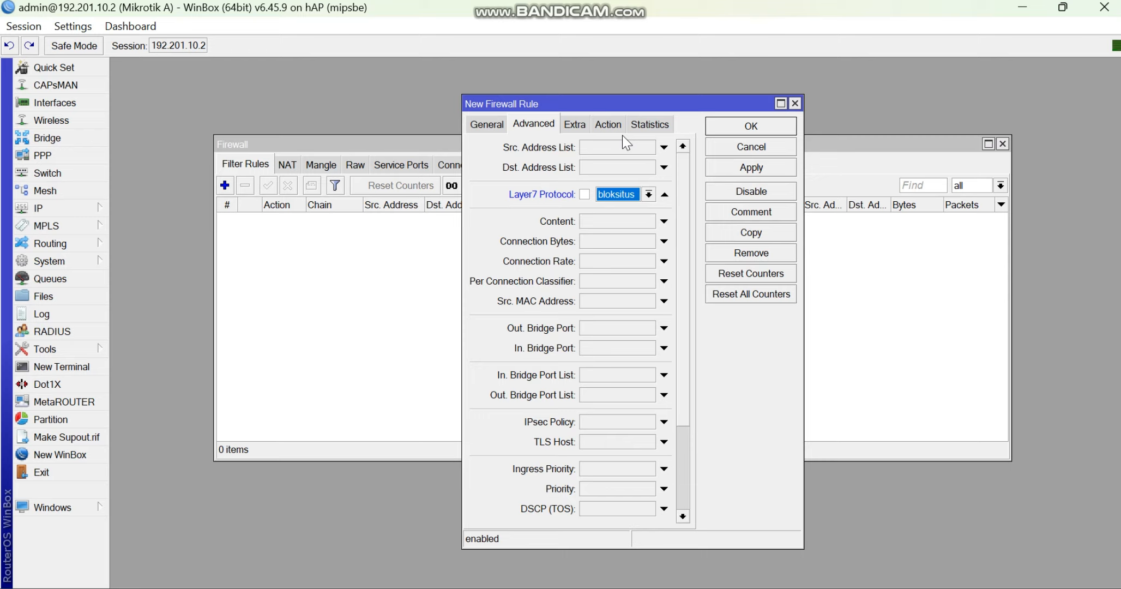
- Set the filter rule's action to drop and save the rule
{"action": "left_click", "coordinate": [609, 126]}
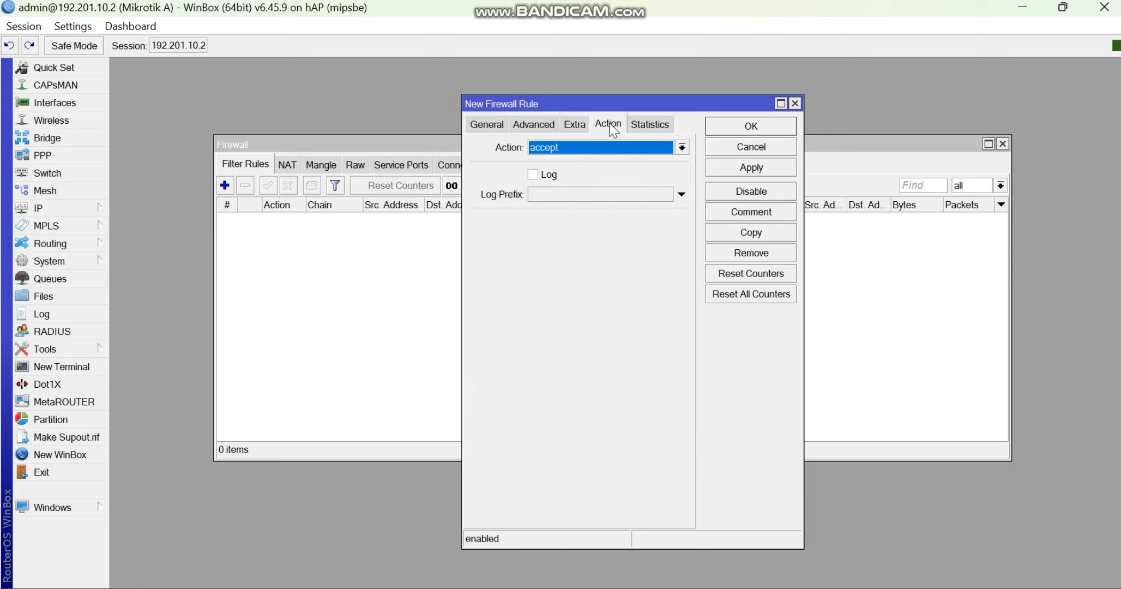
{"action": "left_click", "coordinate": [621, 152]}
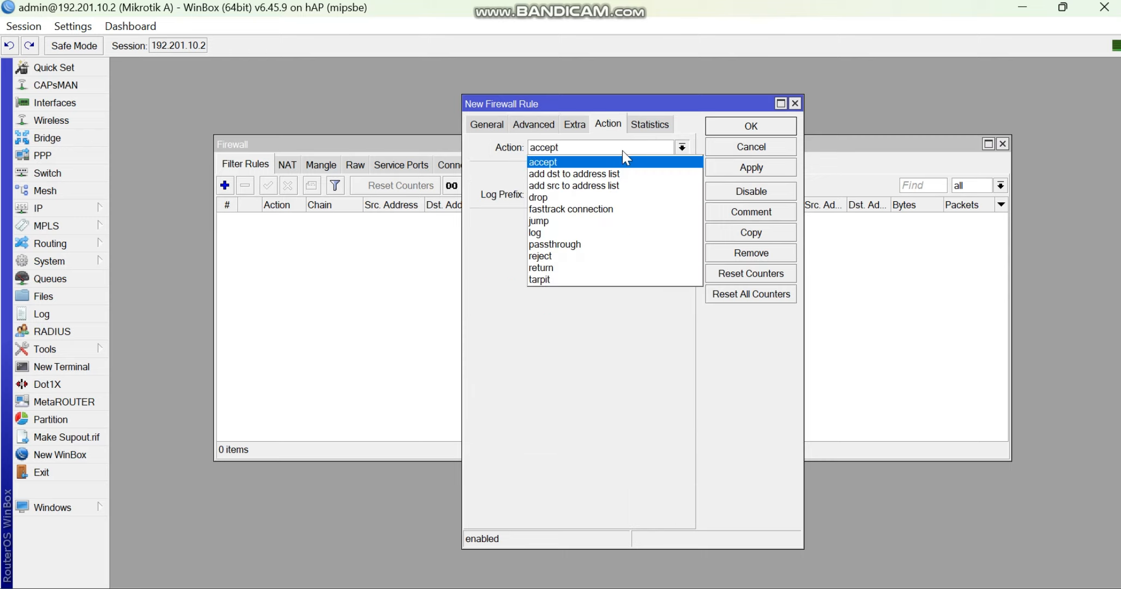
{"action": "left_click", "coordinate": [633, 193]}
{"action": "left_click", "coordinate": [720, 169]}
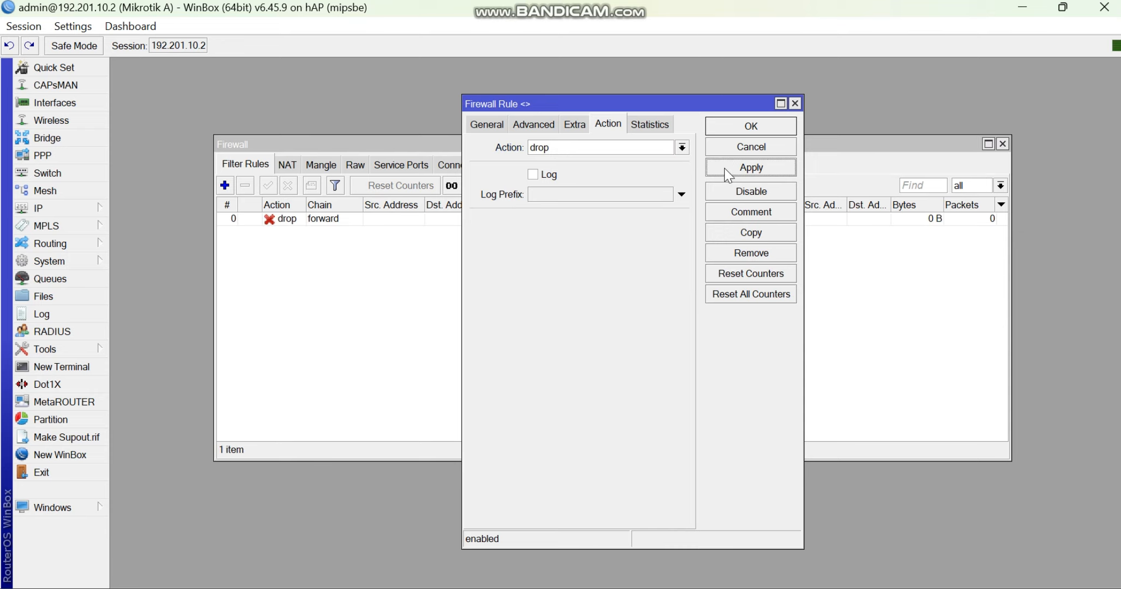
{"action": "left_click", "coordinate": [746, 129]}
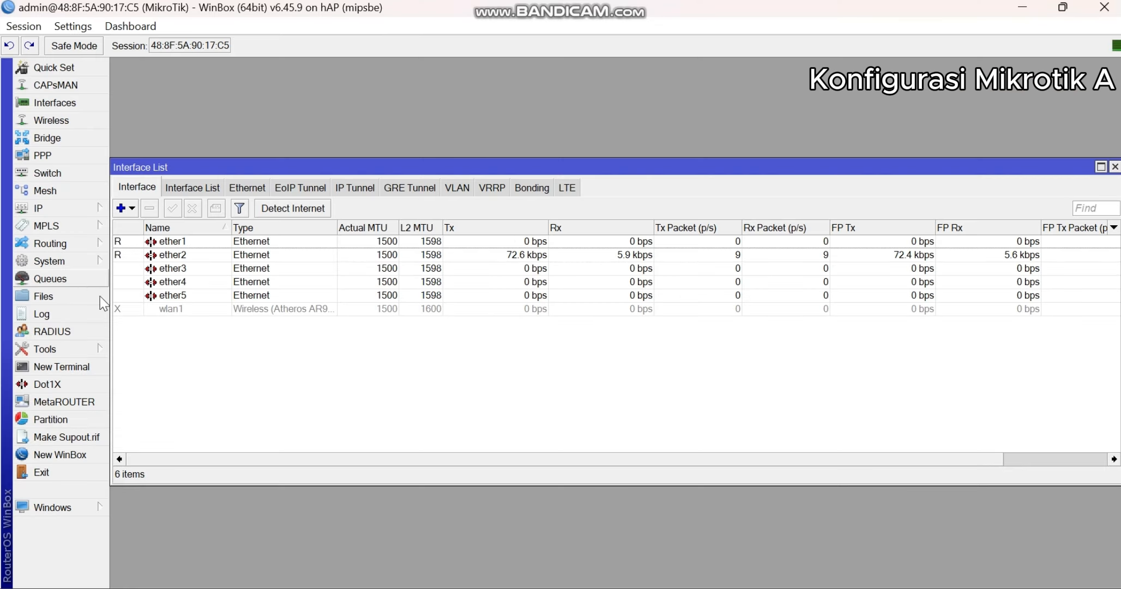
- Start a new firewall NAT rule with chain dstnat, protocol 6 (tcp) and destination port 80
{"action": "left_click", "coordinate": [78, 209]}
{"action": "left_click", "coordinate": [164, 296]}
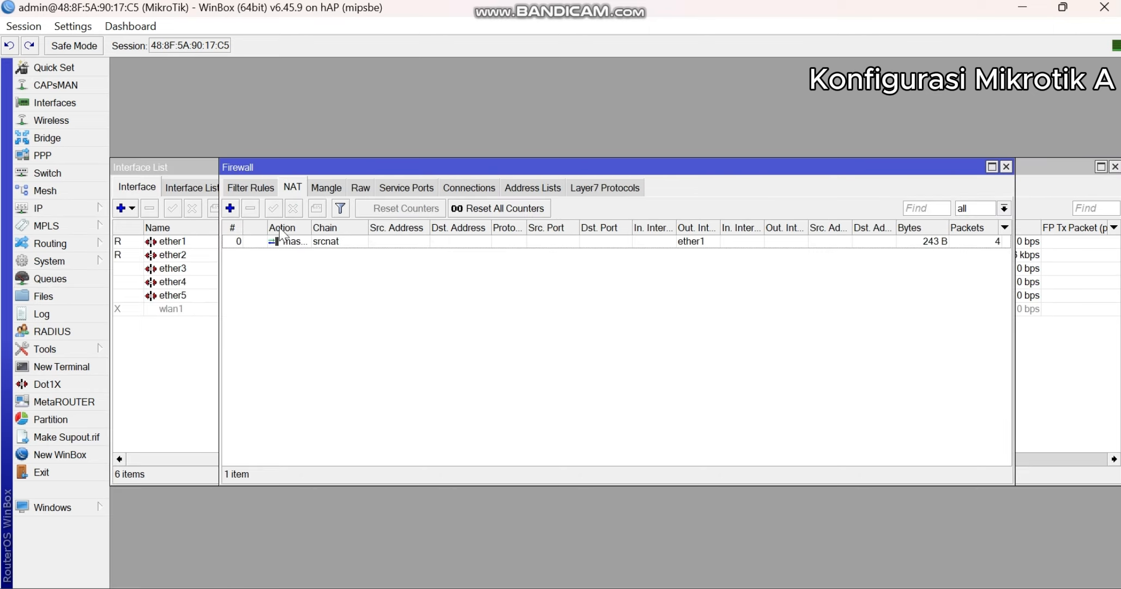
{"action": "left_click", "coordinate": [273, 185]}
{"action": "left_click", "coordinate": [292, 188]}
{"action": "left_click", "coordinate": [230, 208]}
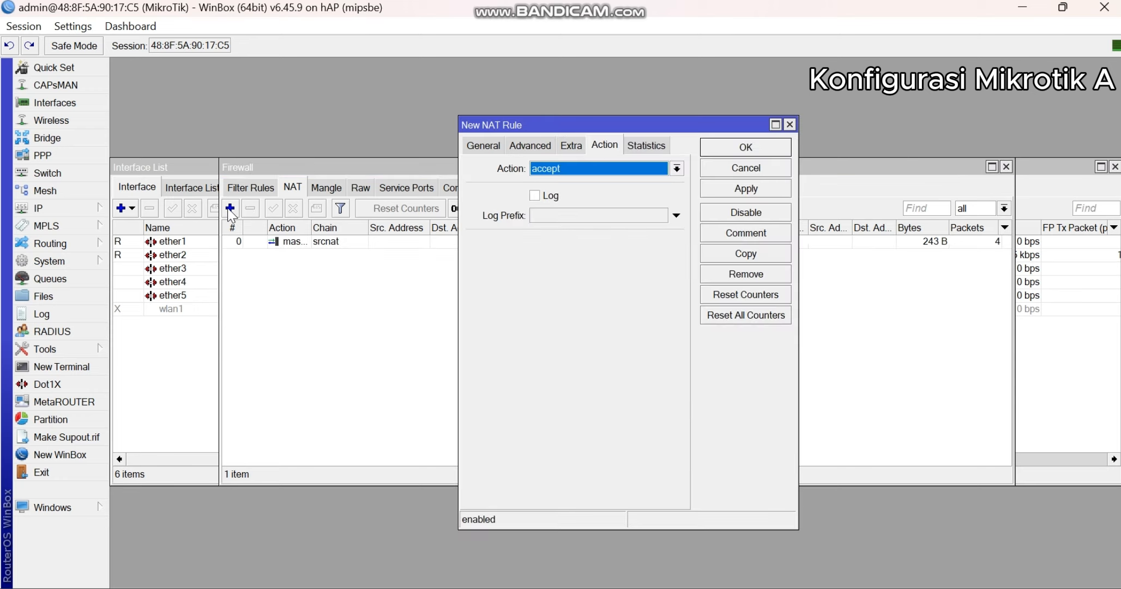
{"action": "left_click", "coordinate": [488, 144]}
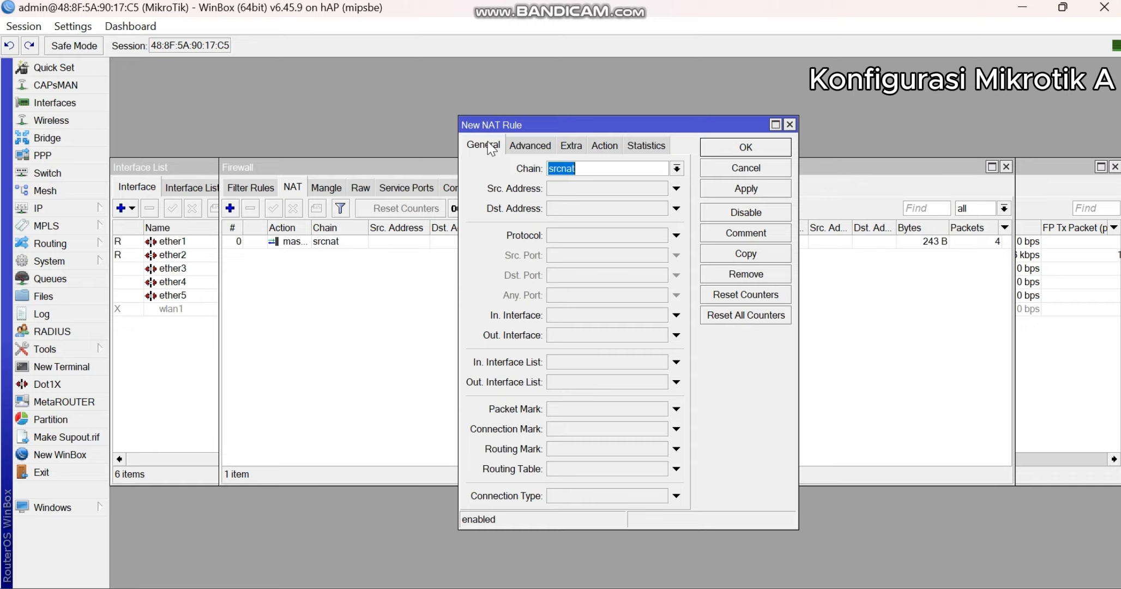
{"action": "left_click", "coordinate": [676, 168]}
{"action": "left_click", "coordinate": [646, 188]}
{"action": "left_click", "coordinate": [552, 239]}
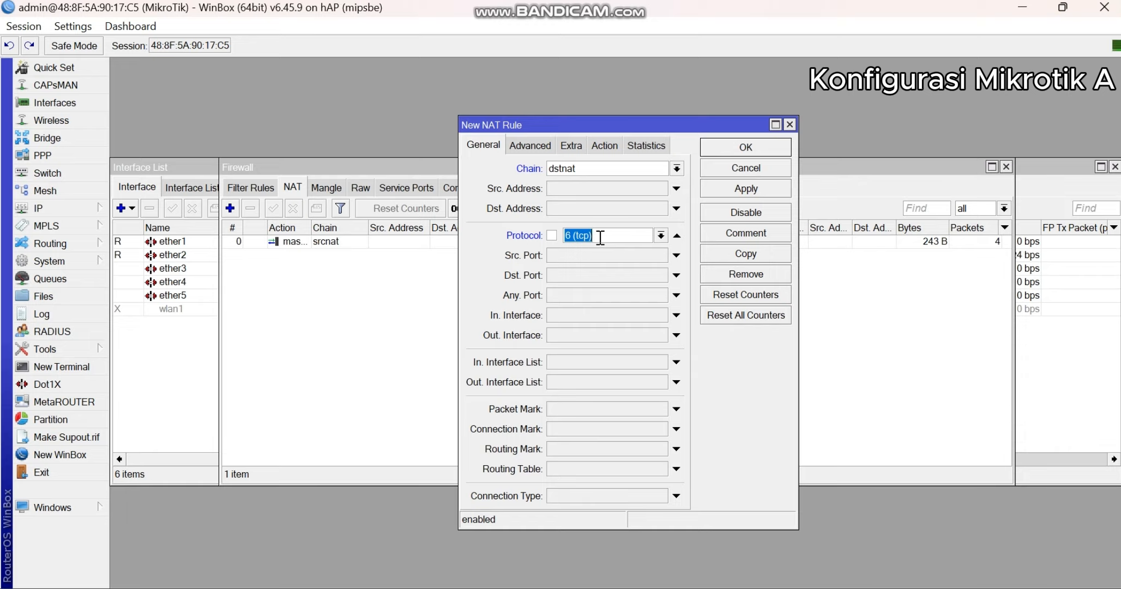
{"action": "left_click", "coordinate": [560, 274]}
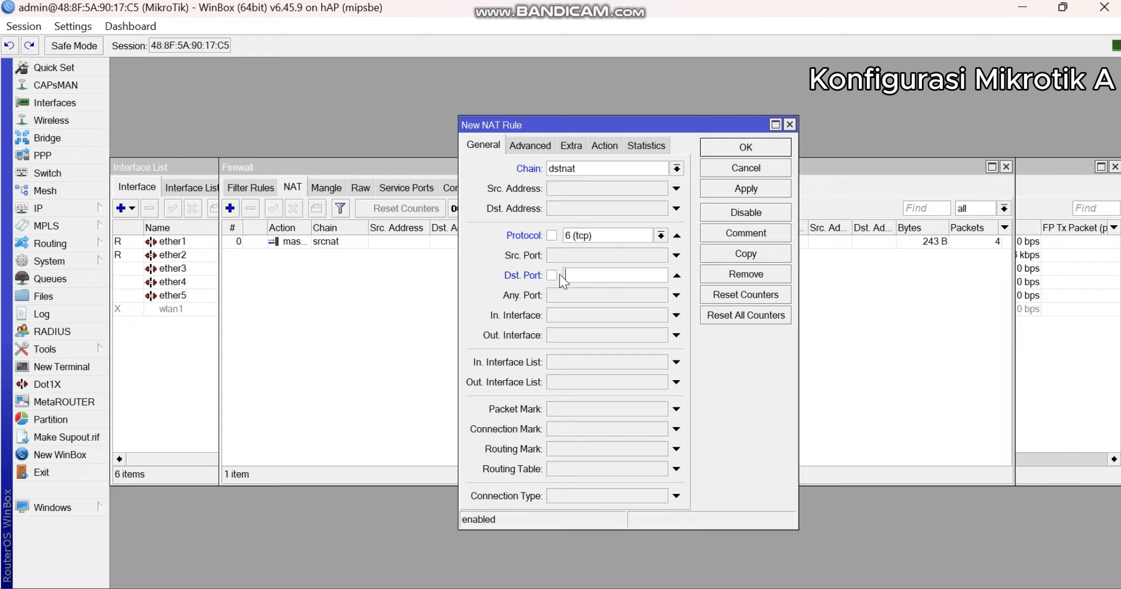
{"action": "type", "text": "80"}
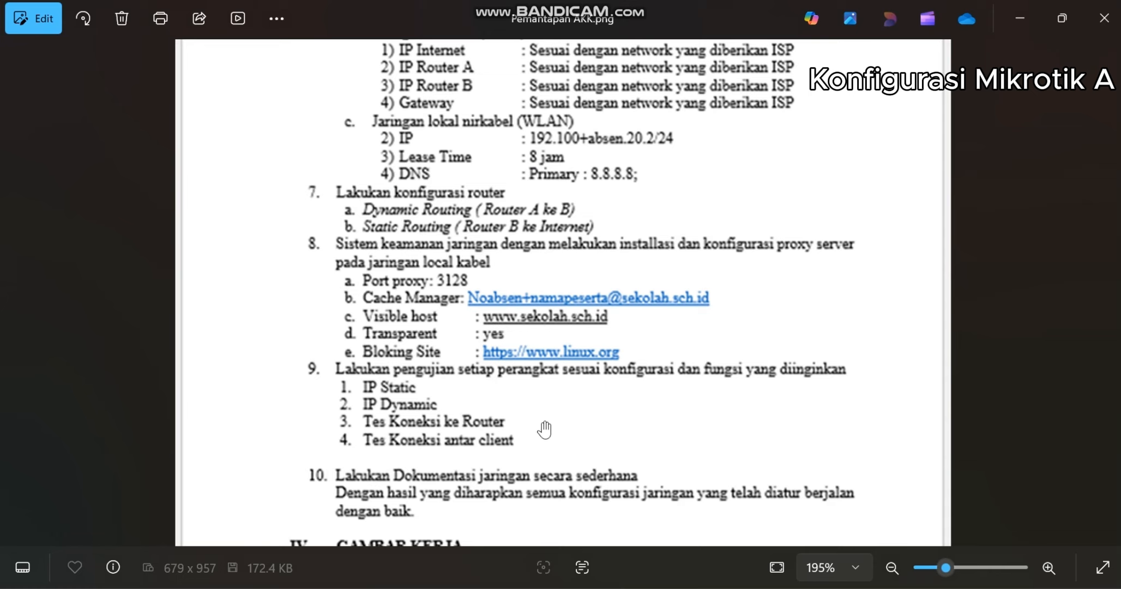
- Review the network and proxy requirements in the task sheet, return to WinBox and apply the new NAT rule
{"action": "left_click_drag", "start_coordinate": [575, 421], "coordinate": [576, 393]}
{"action": "scroll", "coordinate": [578, 387], "scroll_direction": "up", "scroll_amount": 4}
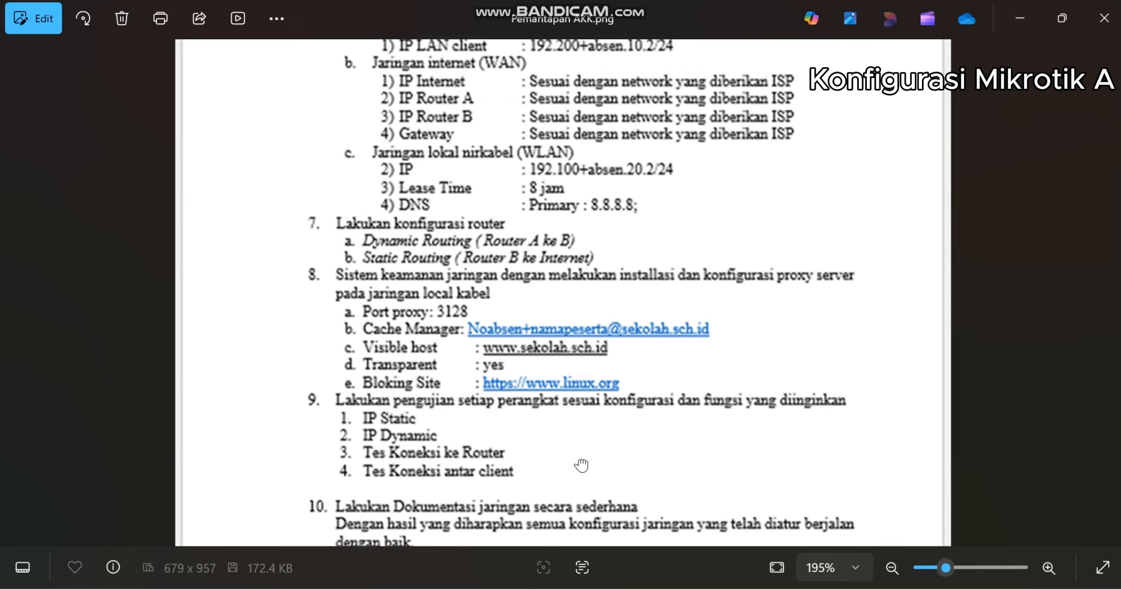
{"action": "scroll", "coordinate": [620, 436], "scroll_direction": "up", "scroll_amount": 2}
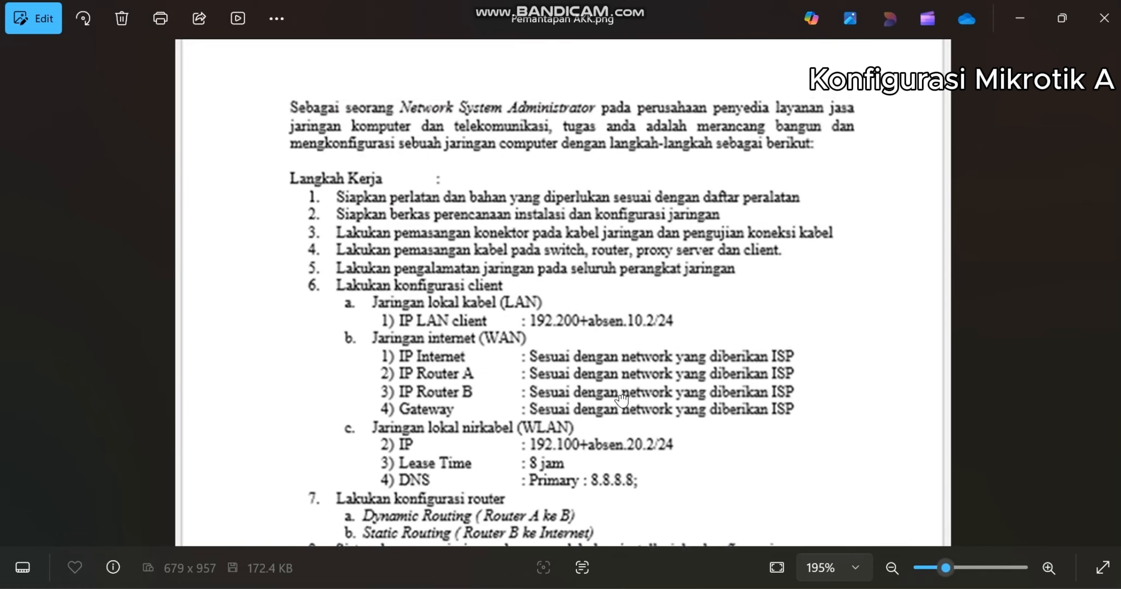
{"action": "scroll", "coordinate": [652, 140], "scroll_direction": "down", "scroll_amount": 4}
{"action": "scroll", "coordinate": [653, 140], "scroll_direction": "down", "scroll_amount": 1}
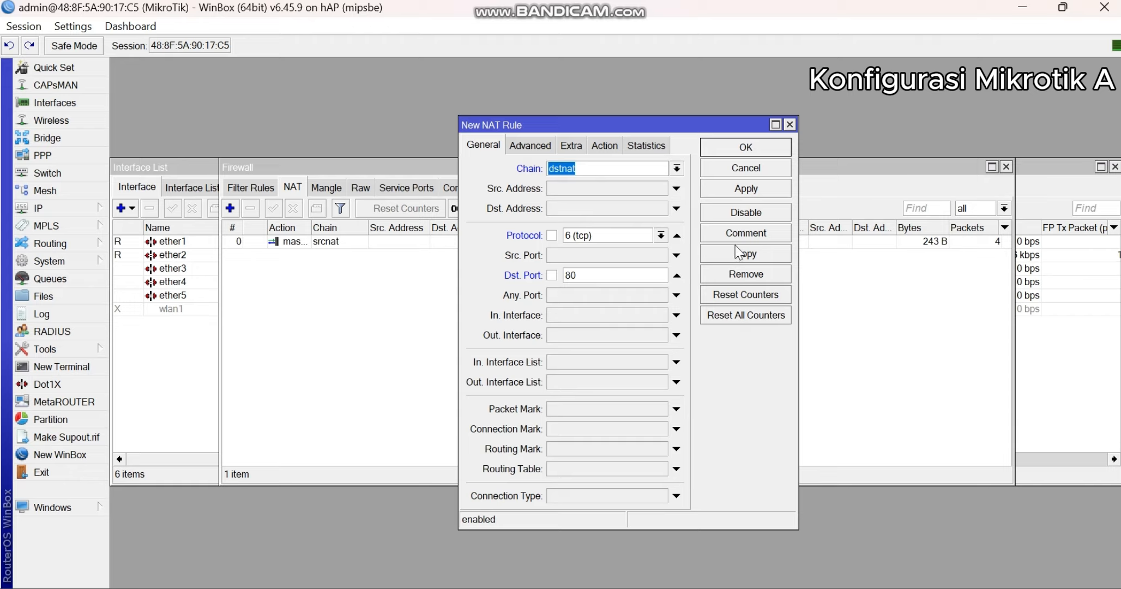
{"action": "left_click", "coordinate": [751, 192]}
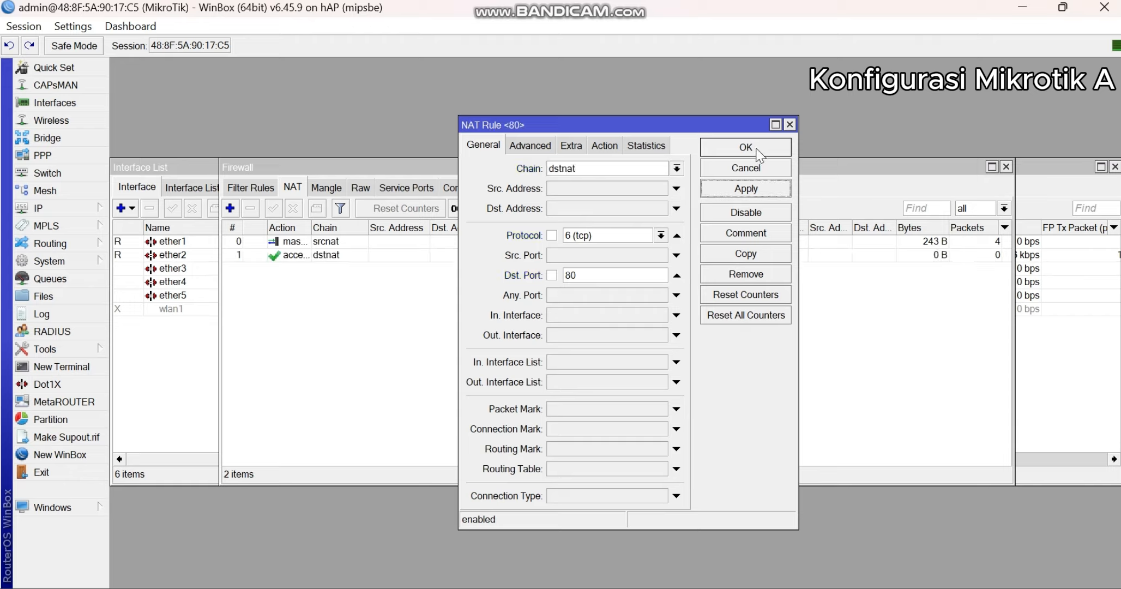
- Change the action of the port 80 NAT rule to redirect
{"action": "left_click", "coordinate": [602, 145]}
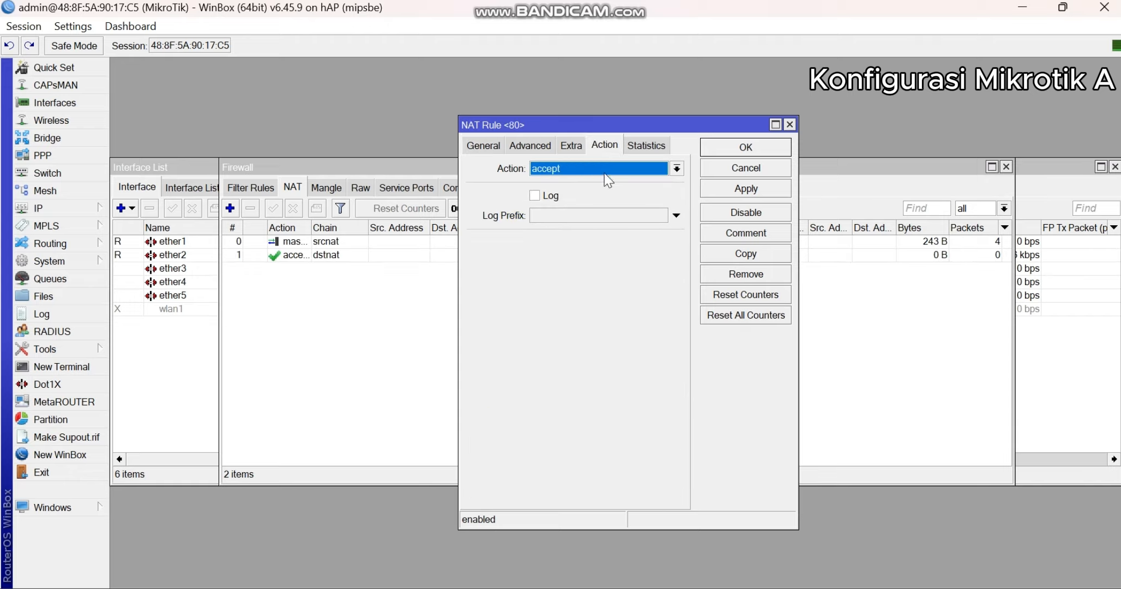
{"action": "left_click", "coordinate": [604, 171]}
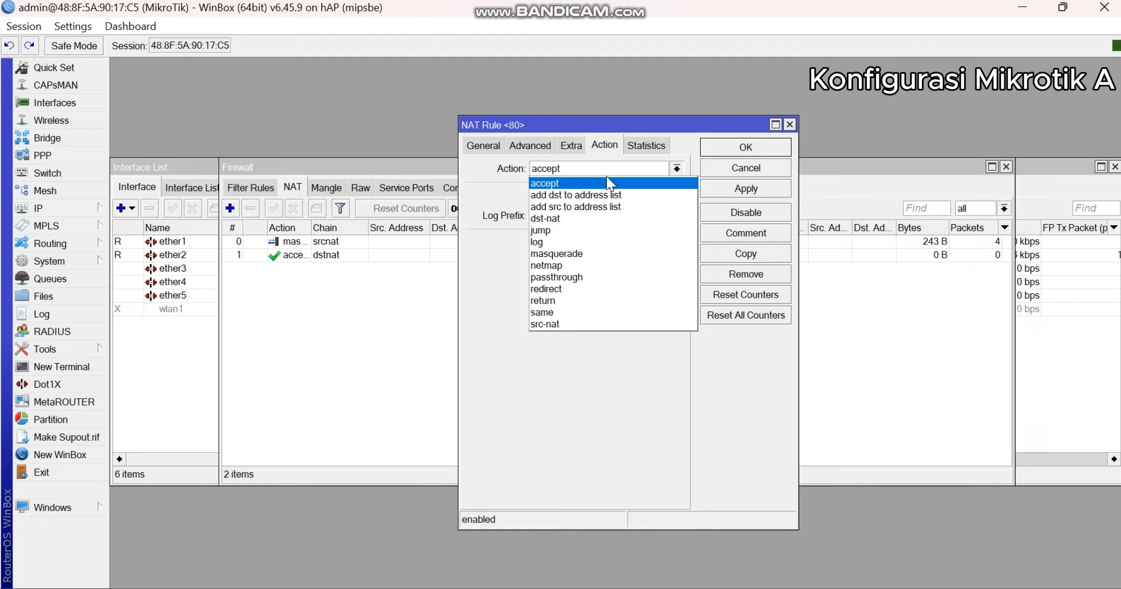
{"action": "left_click", "coordinate": [610, 289]}
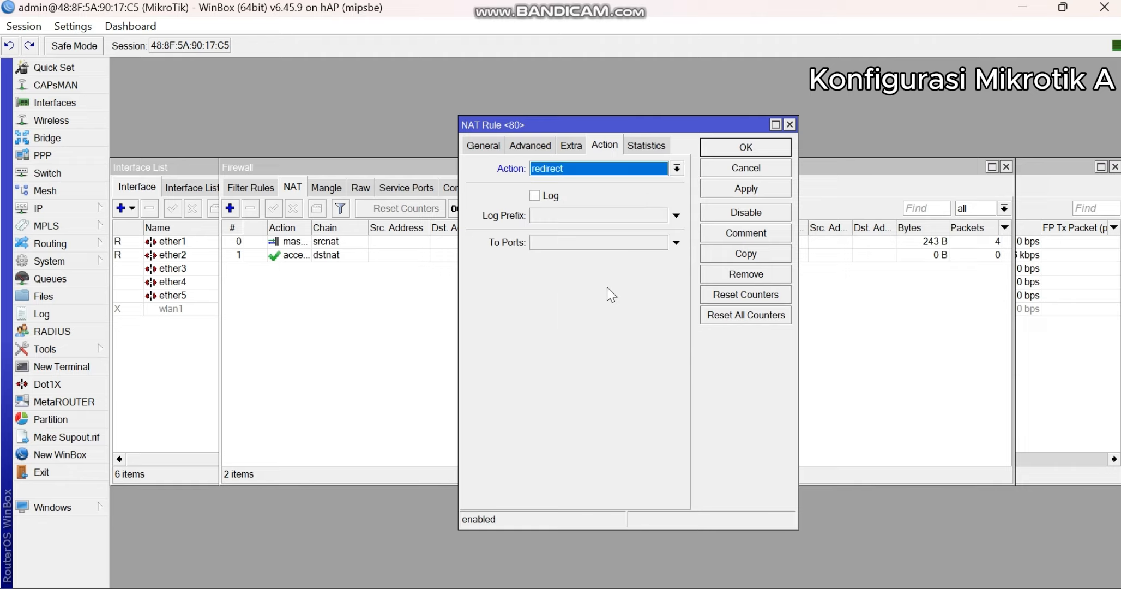
- Look up the proxy port in the task sheet, set the redirect's To Ports to 3128, save the rule and close the firewall window
{"action": "left_click", "coordinate": [581, 243]}
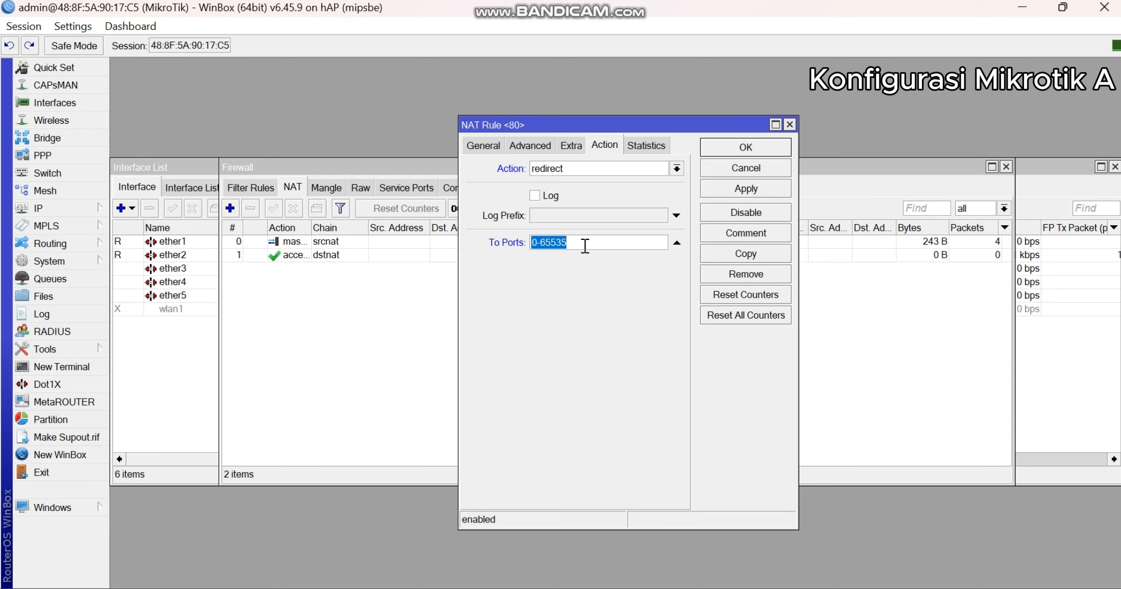
{"action": "key", "text": "alt+Tab"}
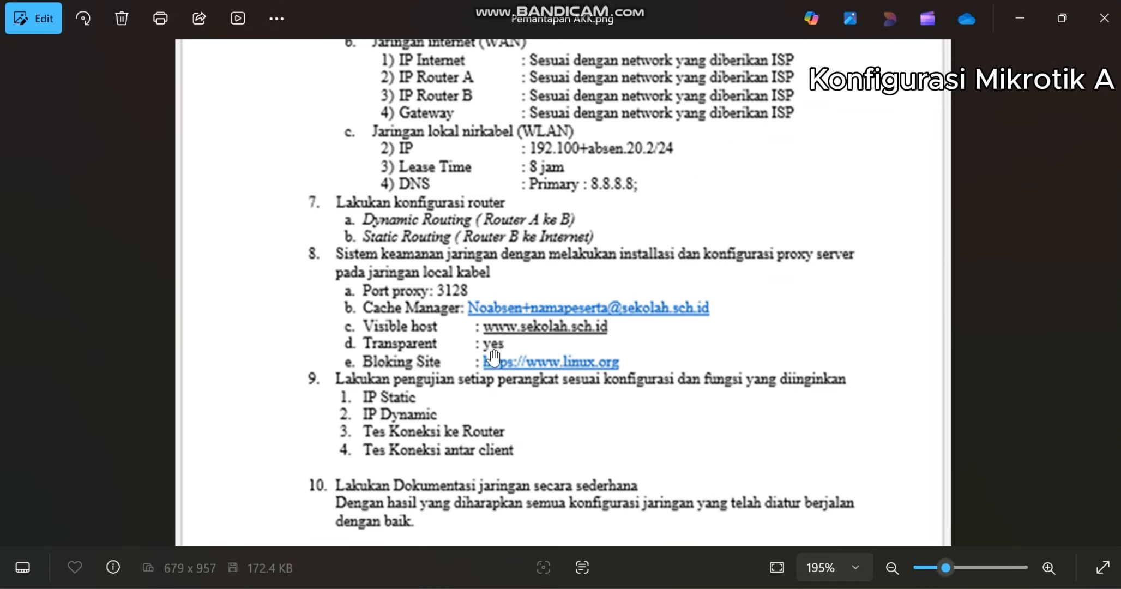
{"action": "scroll", "coordinate": [511, 260], "scroll_direction": "up", "scroll_amount": 1}
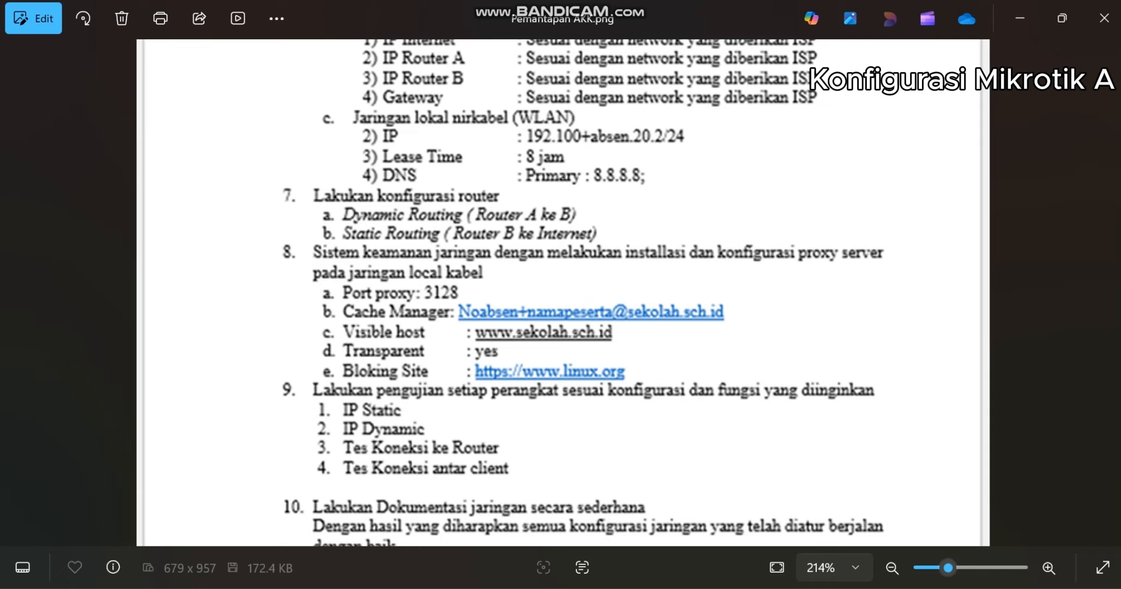
{"action": "left_click", "coordinate": [688, 586]}
{"action": "left_click_drag", "start_coordinate": [567, 242], "coordinate": [504, 242]}
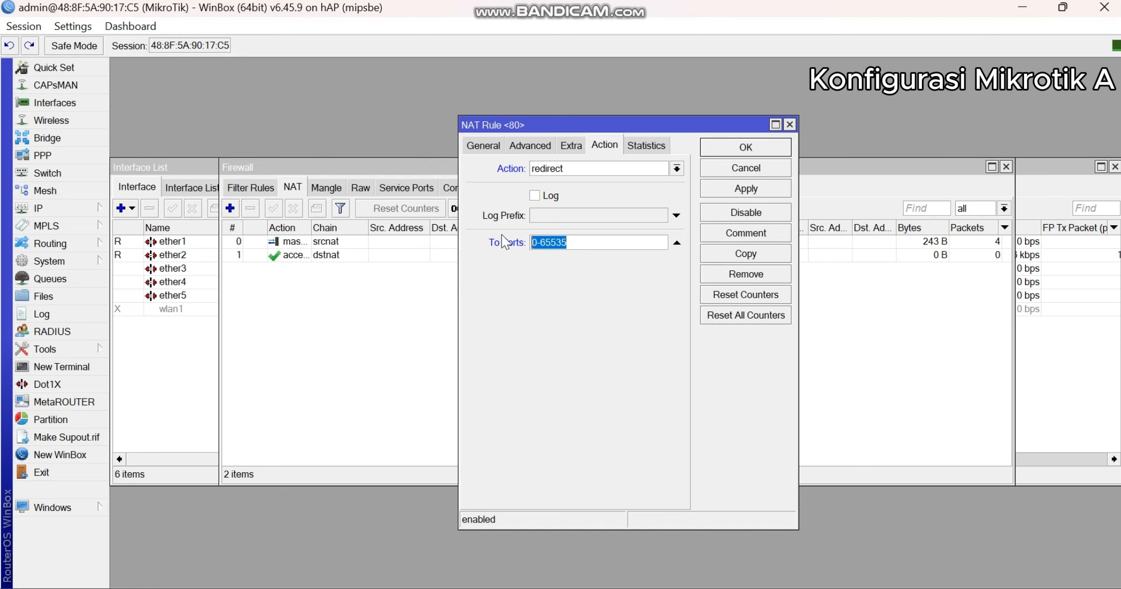
{"action": "type", "text": "3128"}
{"action": "left_click", "coordinate": [748, 190]}
{"action": "left_click", "coordinate": [753, 151]}
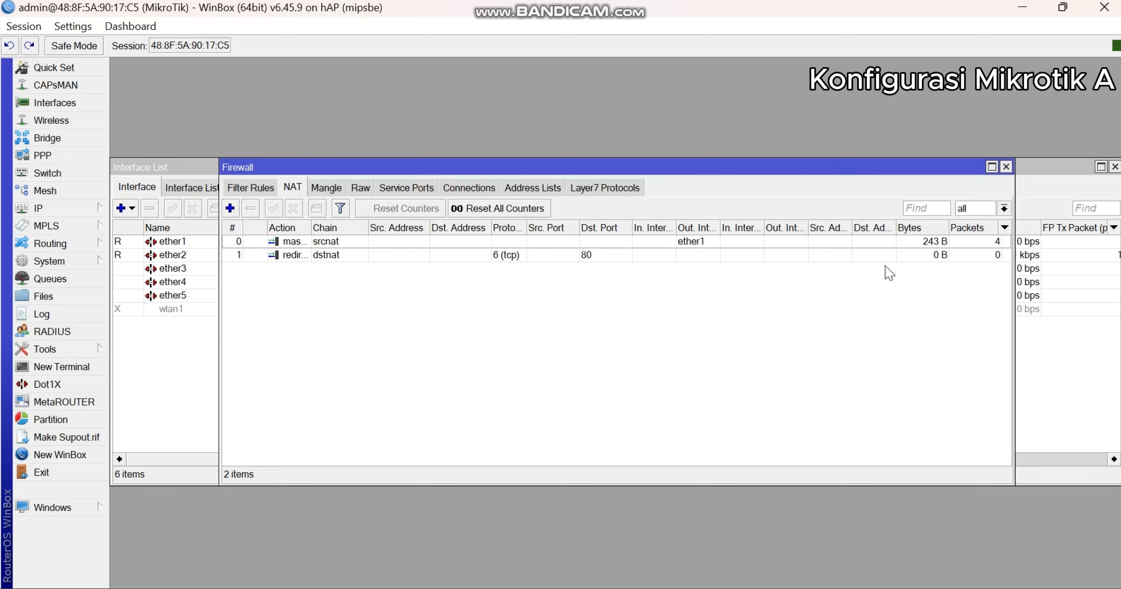
{"action": "left_click", "coordinate": [1006, 168]}
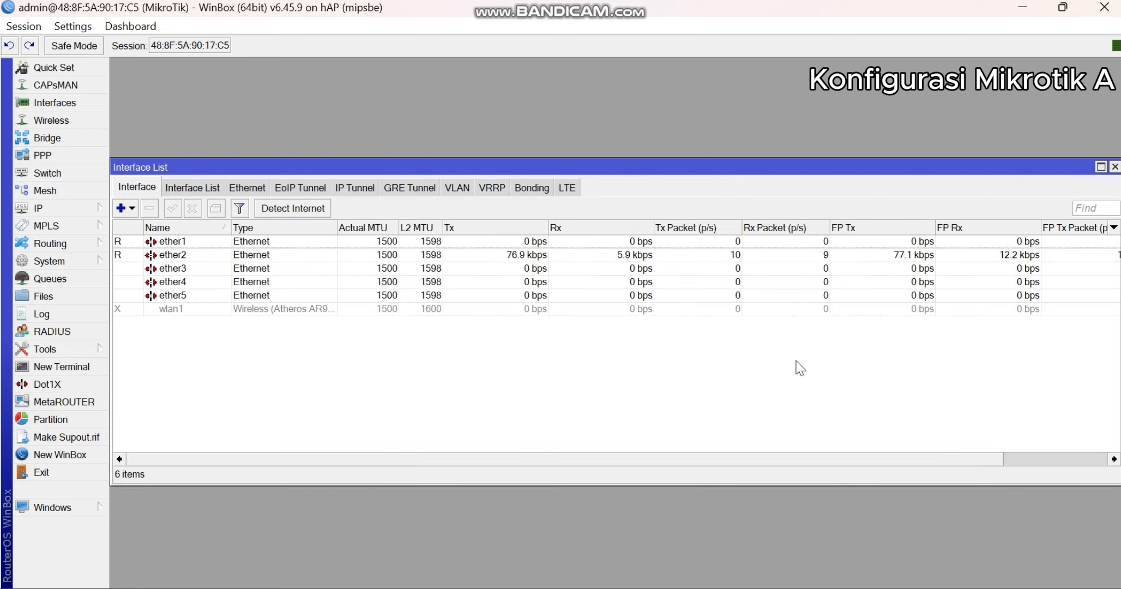
- Close the interface list, switch to Windows' Network and Sharing Center and set the Ethernet adapter's IPv4 properties to a manually specified IP address
{"action": "left_click", "coordinate": [1114, 166]}
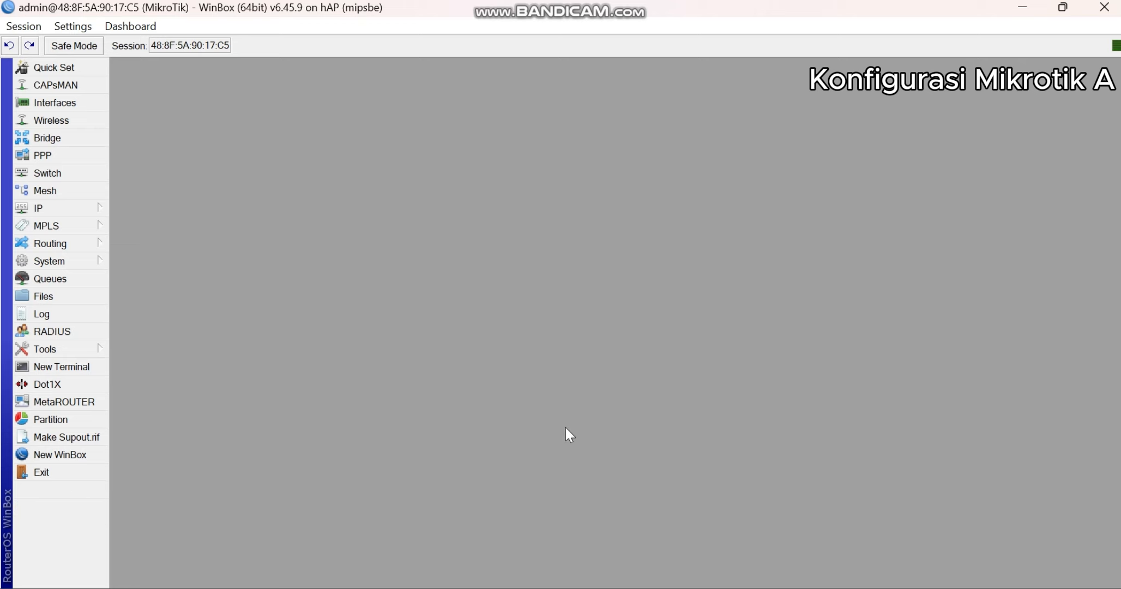
{"action": "left_click", "coordinate": [532, 587]}
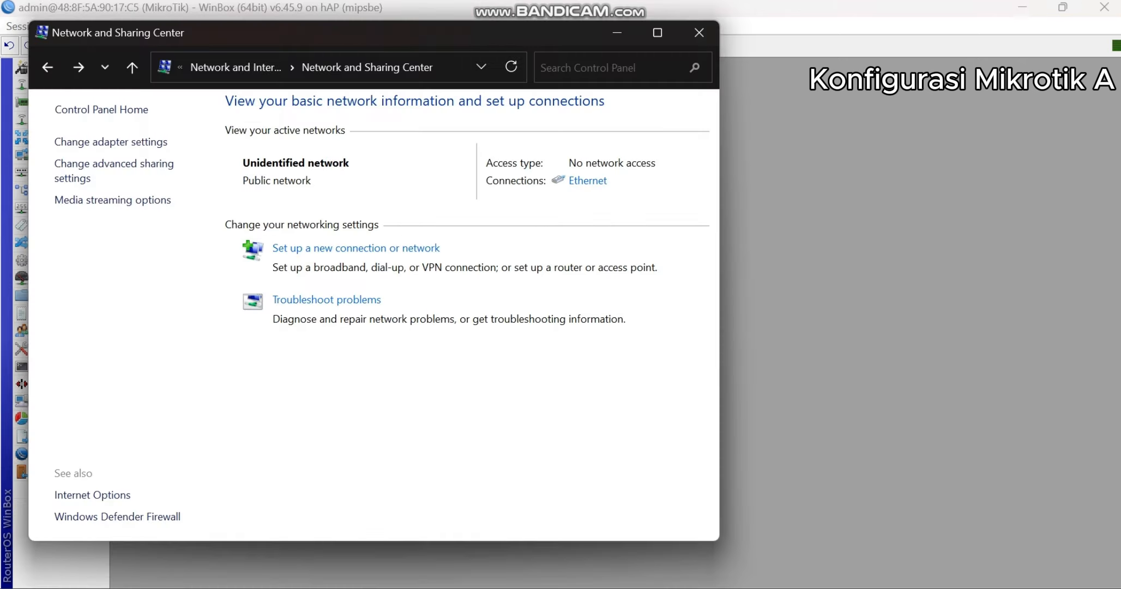
{"action": "left_click", "coordinate": [589, 181]}
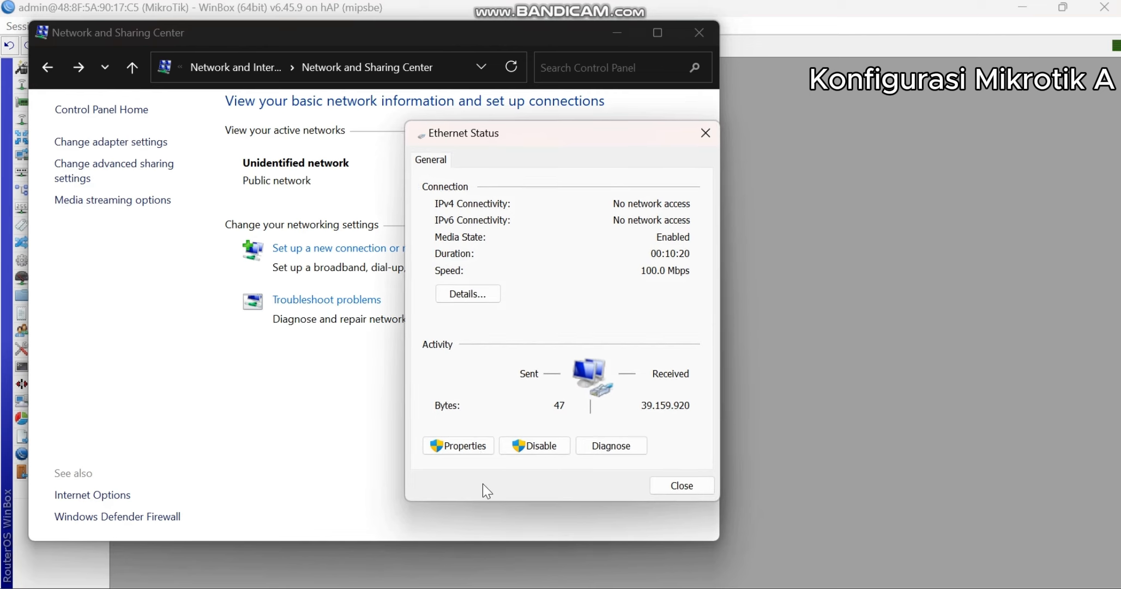
{"action": "left_click", "coordinate": [480, 450]}
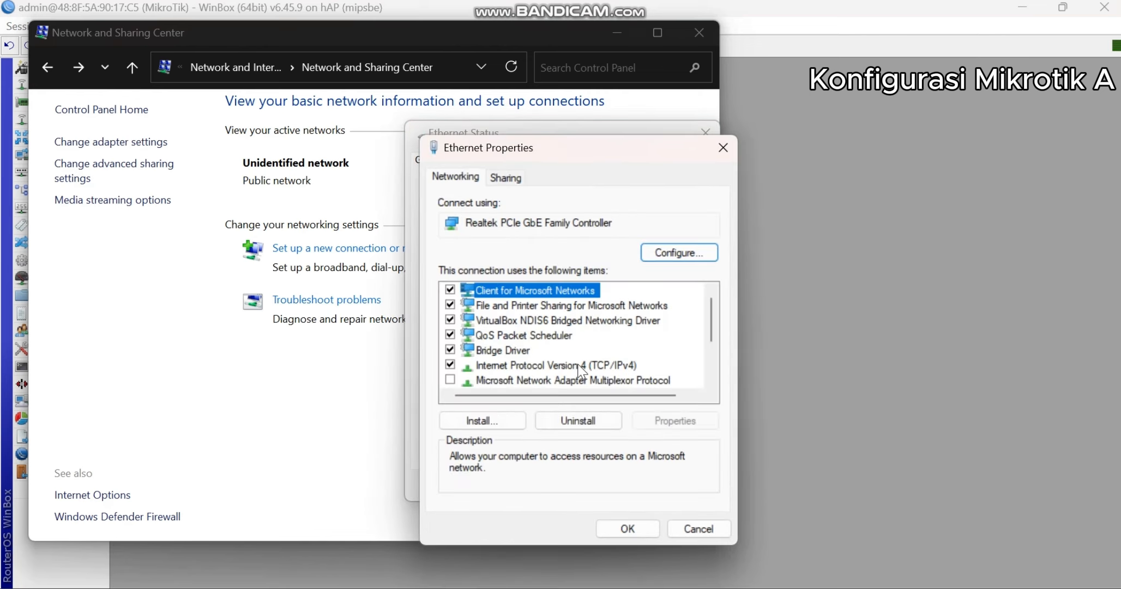
{"action": "double_click", "coordinate": [578, 364]}
{"action": "left_click", "coordinate": [542, 321]}
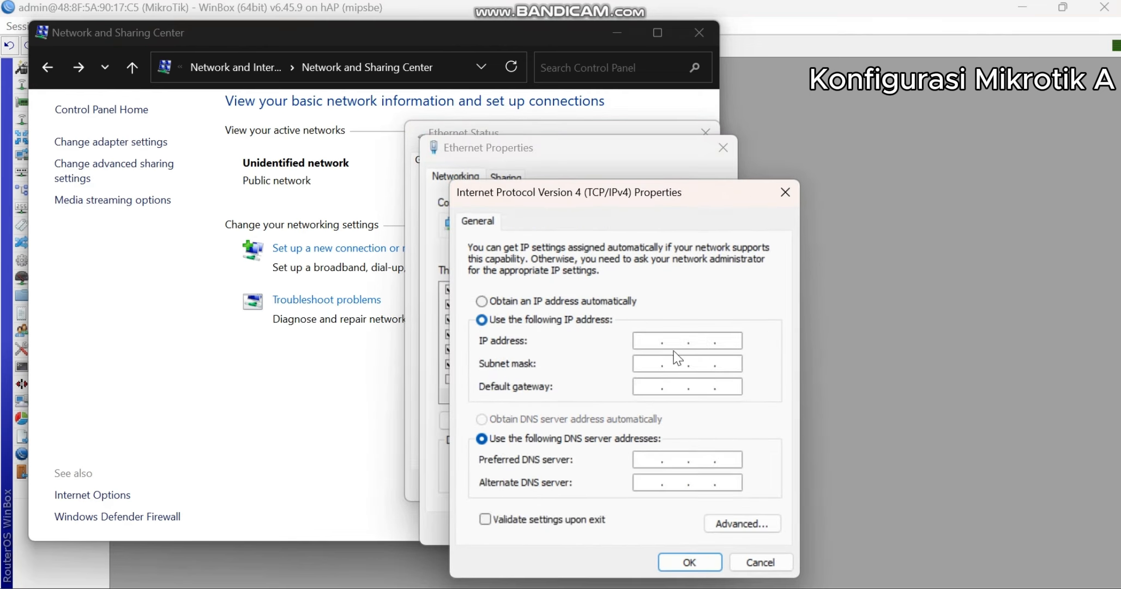
- Set the client's IP address to 192.201.10.3 with subnet mask 255.255.255.0 and default gateway 192.201.10.2
{"action": "type", "text": "192 . 201 . 10 . 3"}
{"action": "key", "text": "Tab"}
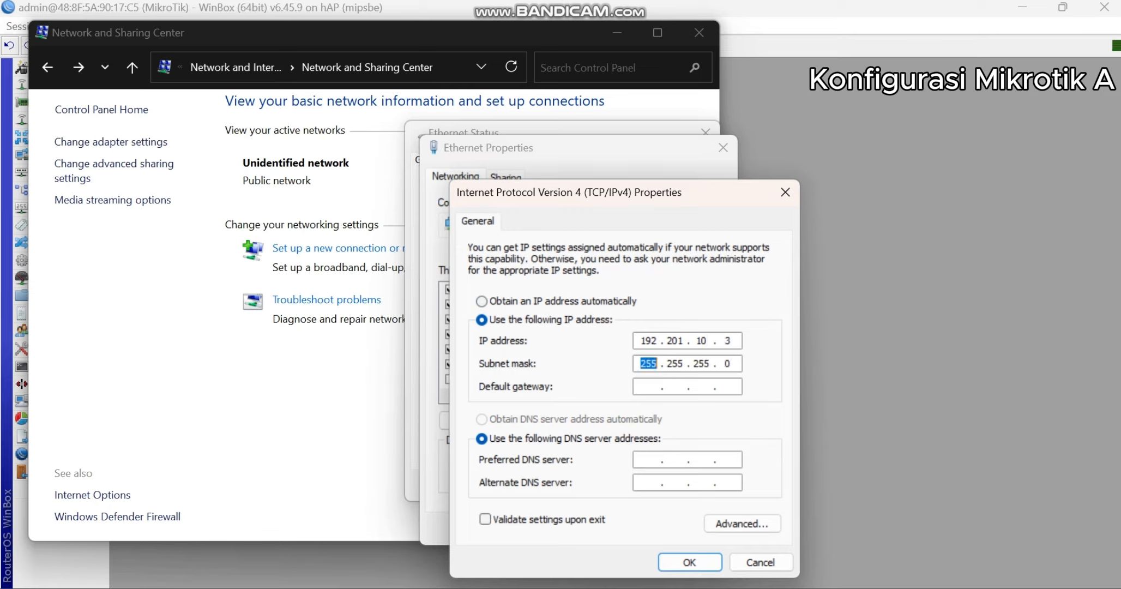
{"action": "key", "text": "Tab"}
{"action": "type", "text": "192 . 201 . 10 . 2"}
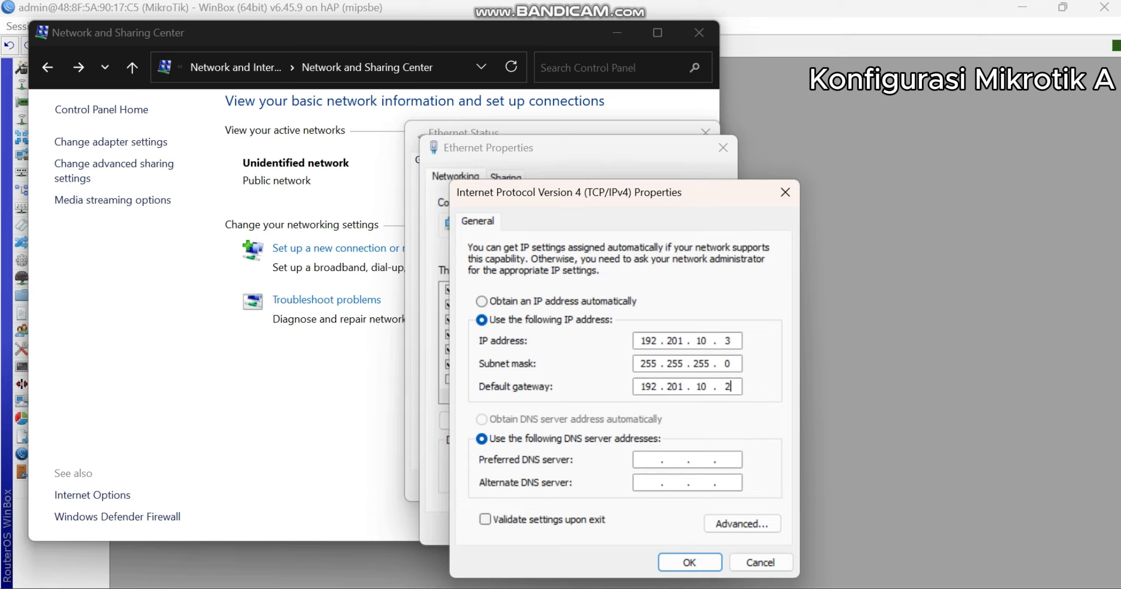
- Set the preferred DNS server to 8.8.8.8 and the alternate to 8.8.4.4, then save and close the Ethernet connection's dialogs
{"action": "left_click", "coordinate": [647, 455]}
{"action": "type", "text": "8"}
{"action": "type", "text": ".8.8.8"}
{"action": "type", "text": "8.8."}
{"action": "type", "text": "4.4"}
{"action": "left_click", "coordinate": [703, 559]}
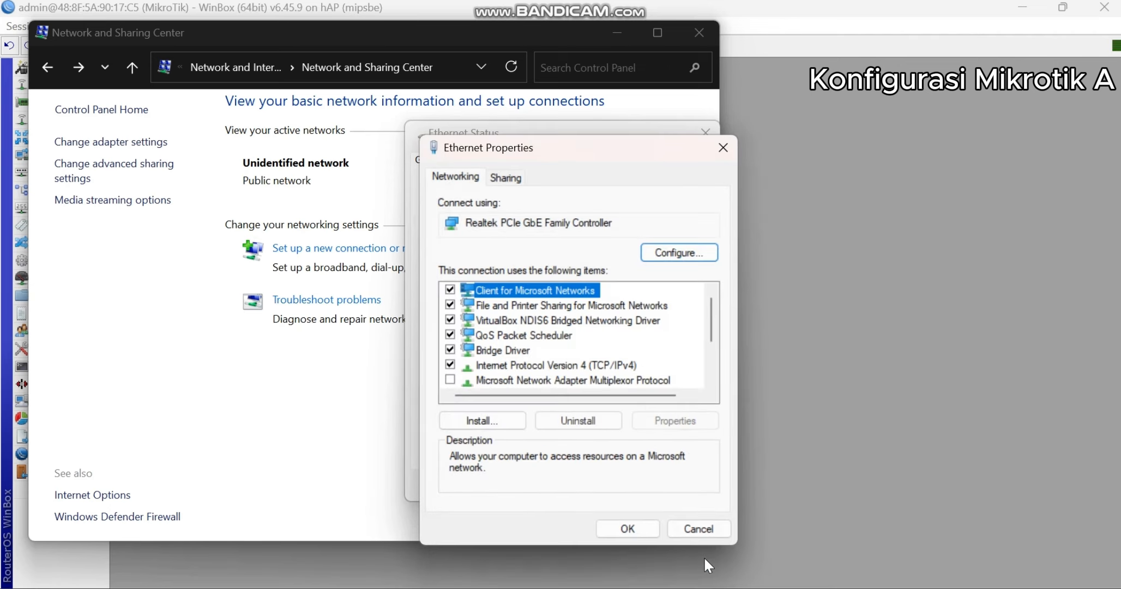
{"action": "left_click", "coordinate": [643, 523]}
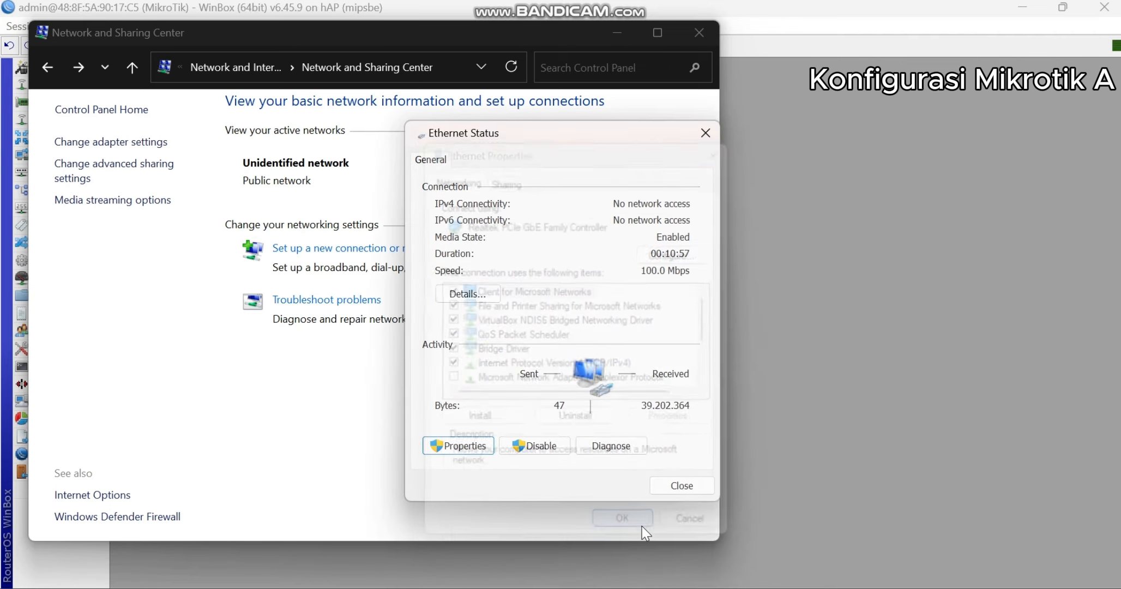
{"action": "left_click", "coordinate": [663, 492]}
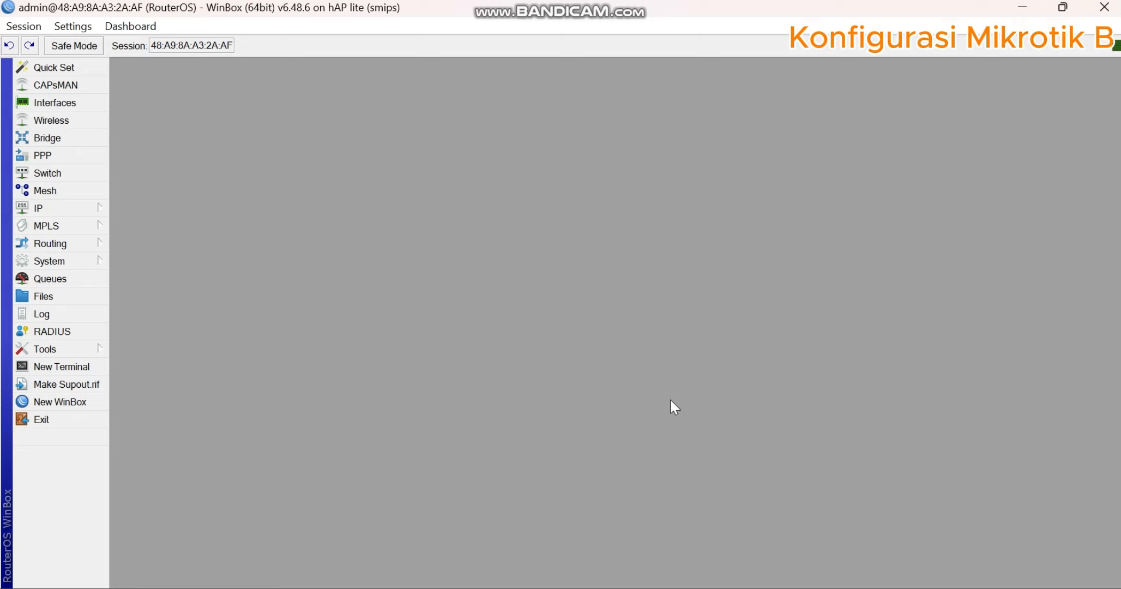
- Switch to the network topology drawing in Paint to check the addressing for Router B
{"action": "key", "text": "alt+Tab"}
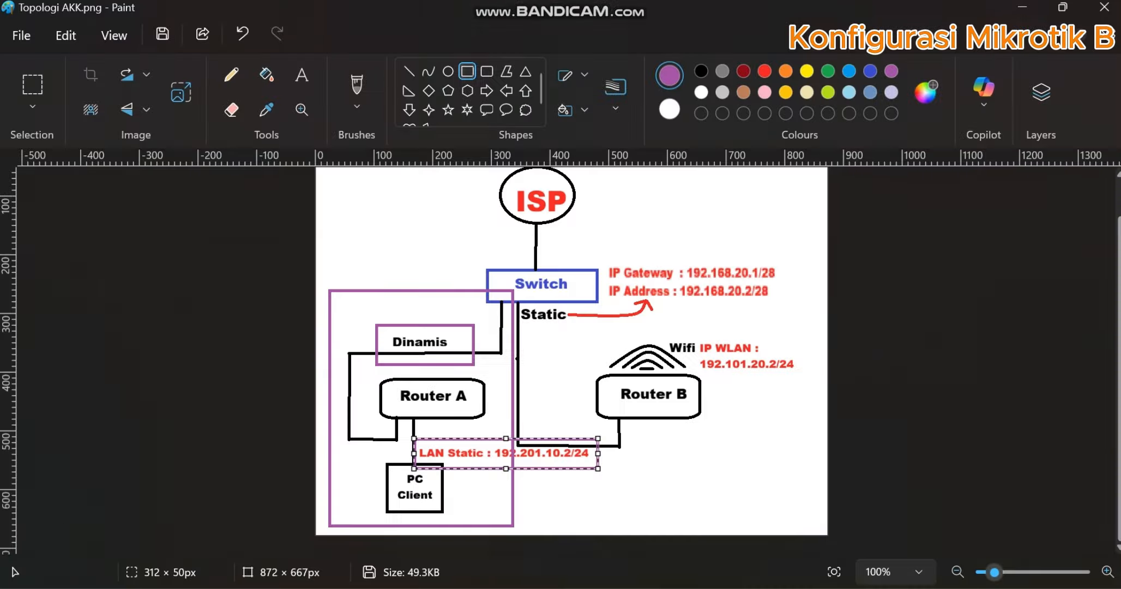
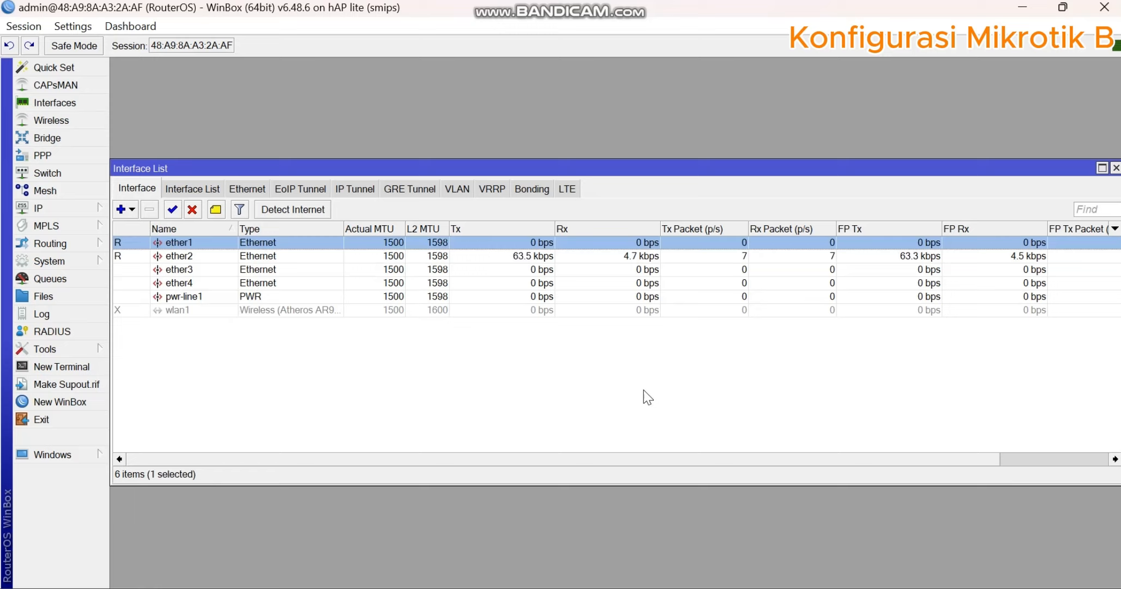
- Switch to WinBox, start a new IP address entry on Router B and check its static address in the Paint topology drawing
{"action": "left_click", "coordinate": [644, 390]}
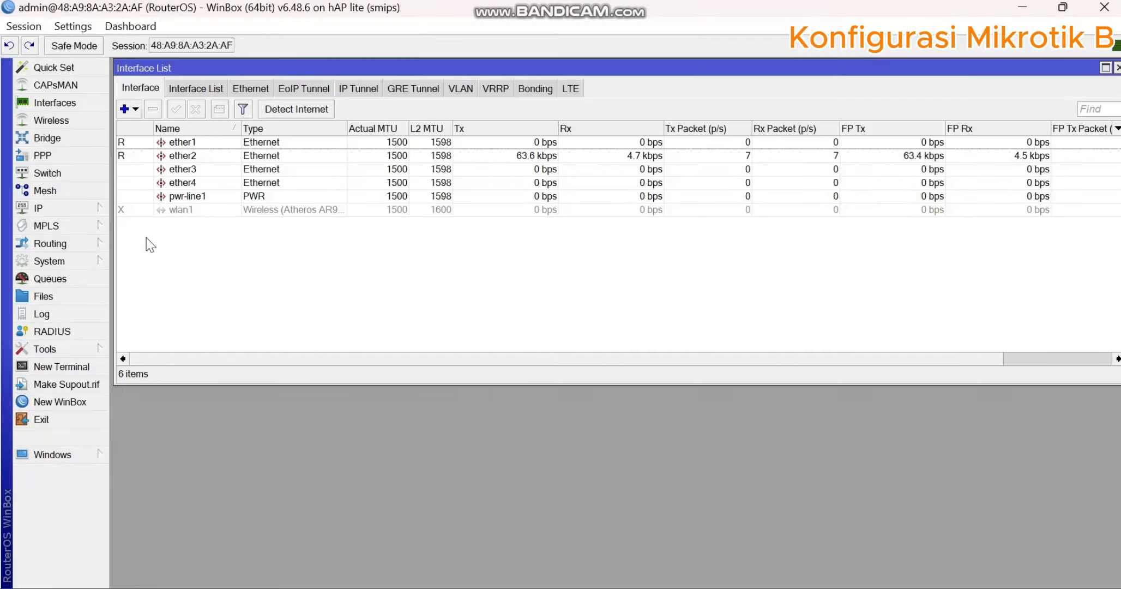
{"action": "left_click", "coordinate": [93, 210]}
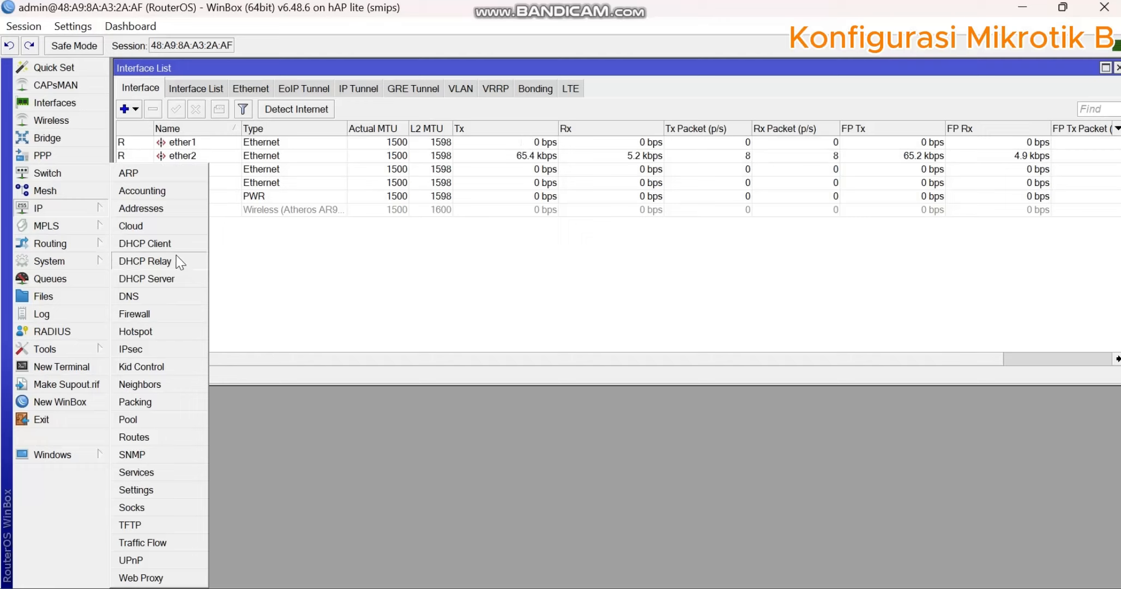
{"action": "left_click", "coordinate": [170, 209]}
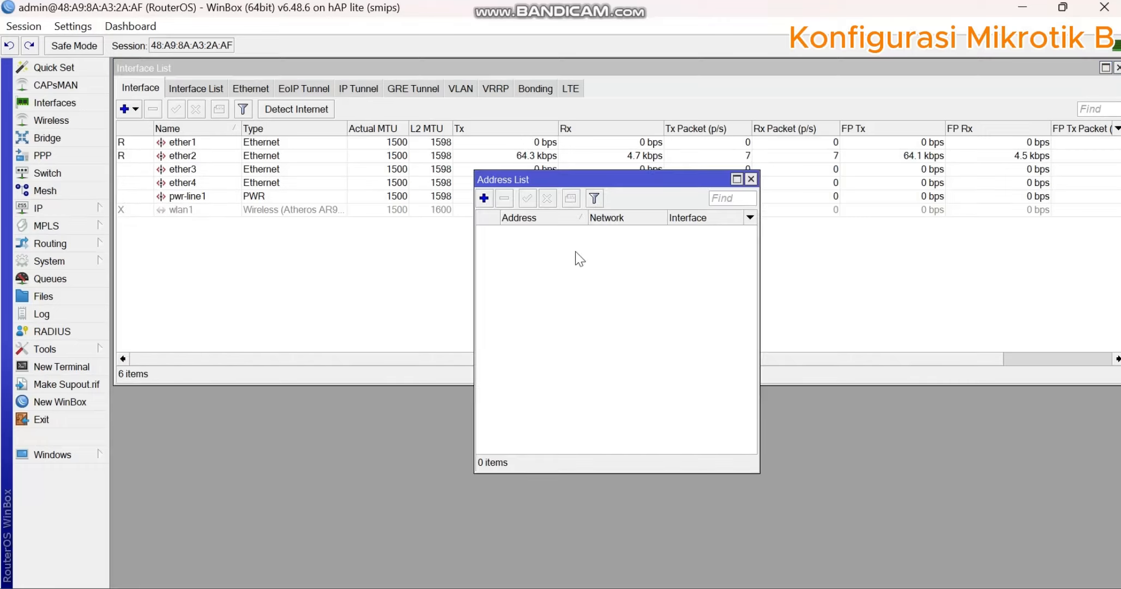
{"action": "left_click", "coordinate": [483, 198]}
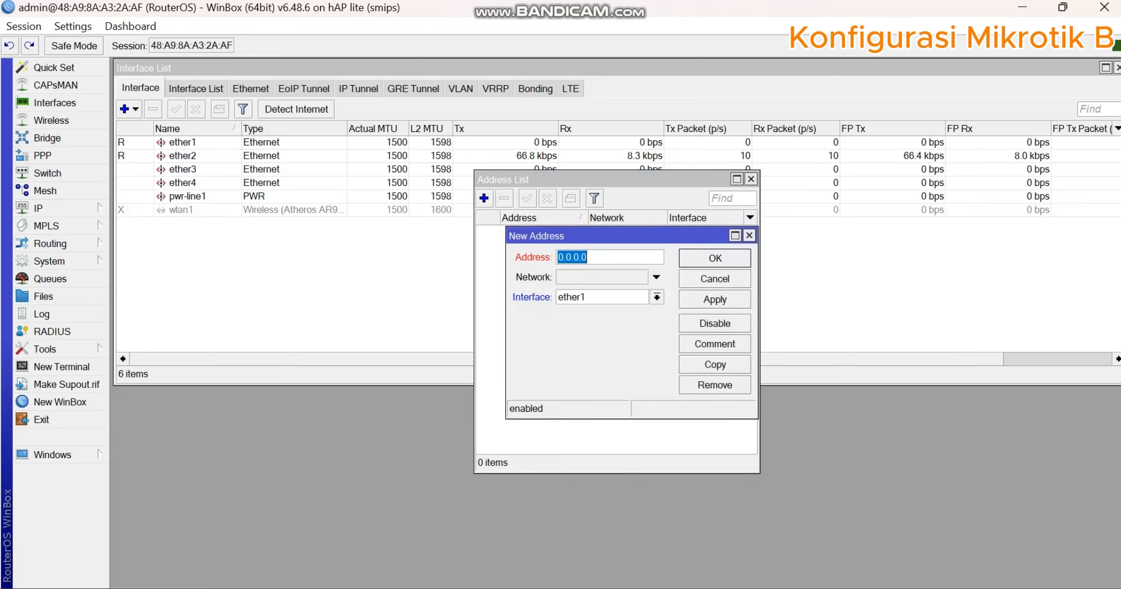
{"action": "key", "text": "alt+Tab"}
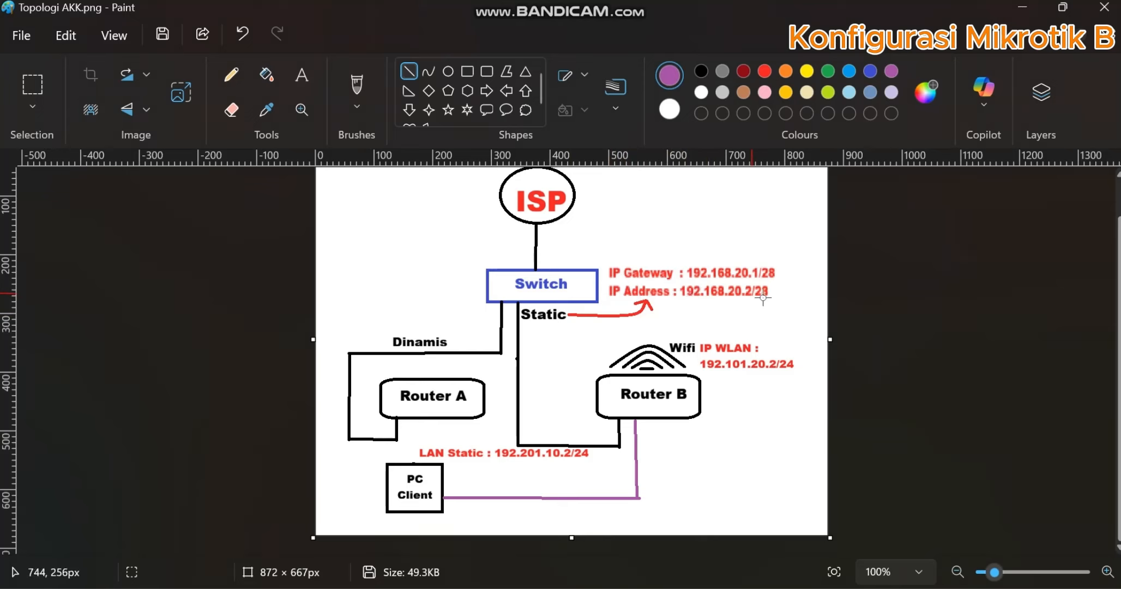
{"action": "key", "text": "alt+Tab"}
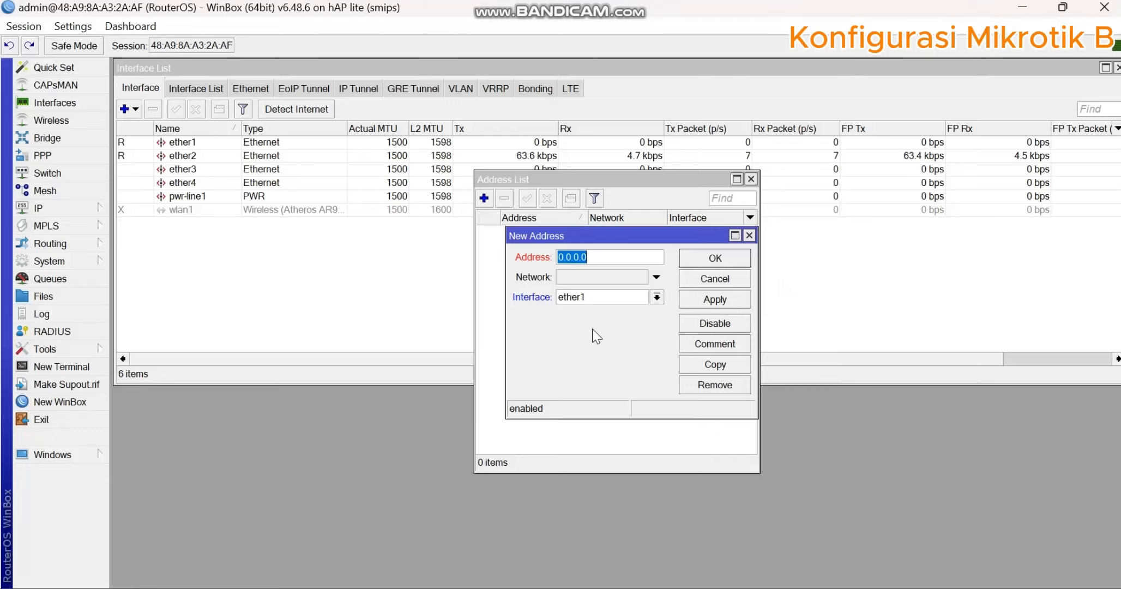
- Assign the IP address 192.168.20.2/28 to ether1, checking it against the topology drawing, and save the entry
{"action": "type", "text": "192.168.20"}
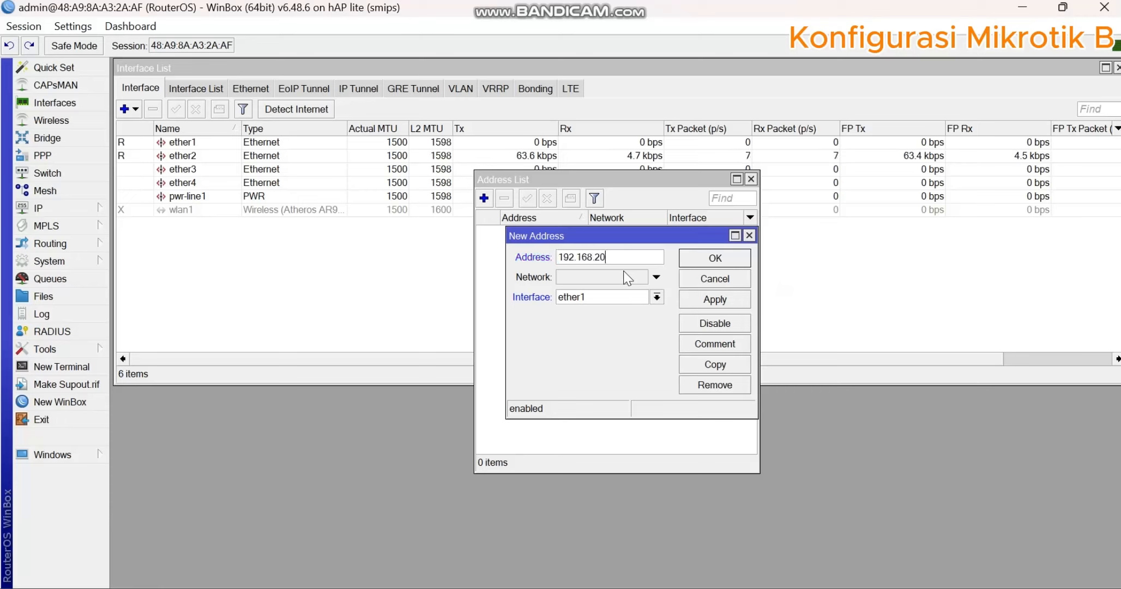
{"action": "type", "text": ".2/28"}
{"action": "key", "text": "alt+Tab"}
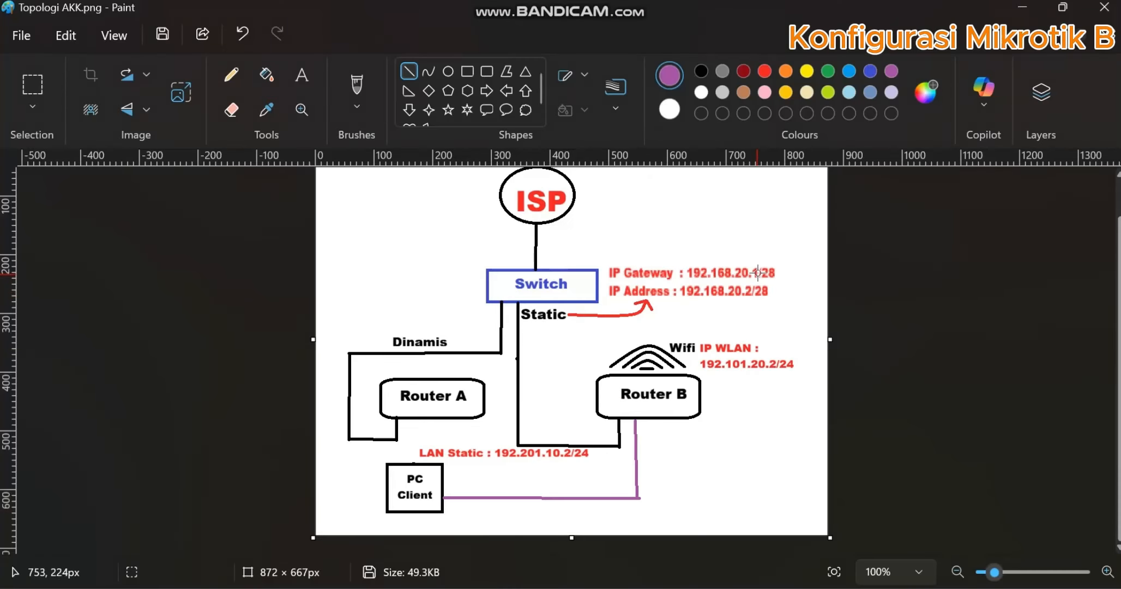
{"action": "left_click", "coordinate": [688, 587]}
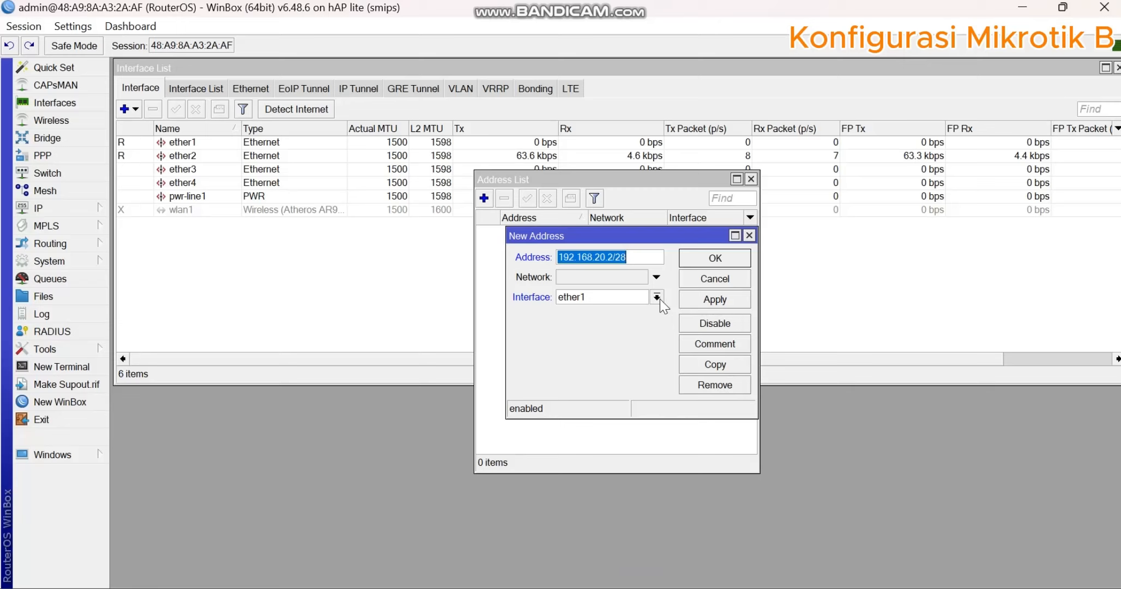
{"action": "left_click", "coordinate": [715, 300]}
{"action": "left_click", "coordinate": [714, 258]}
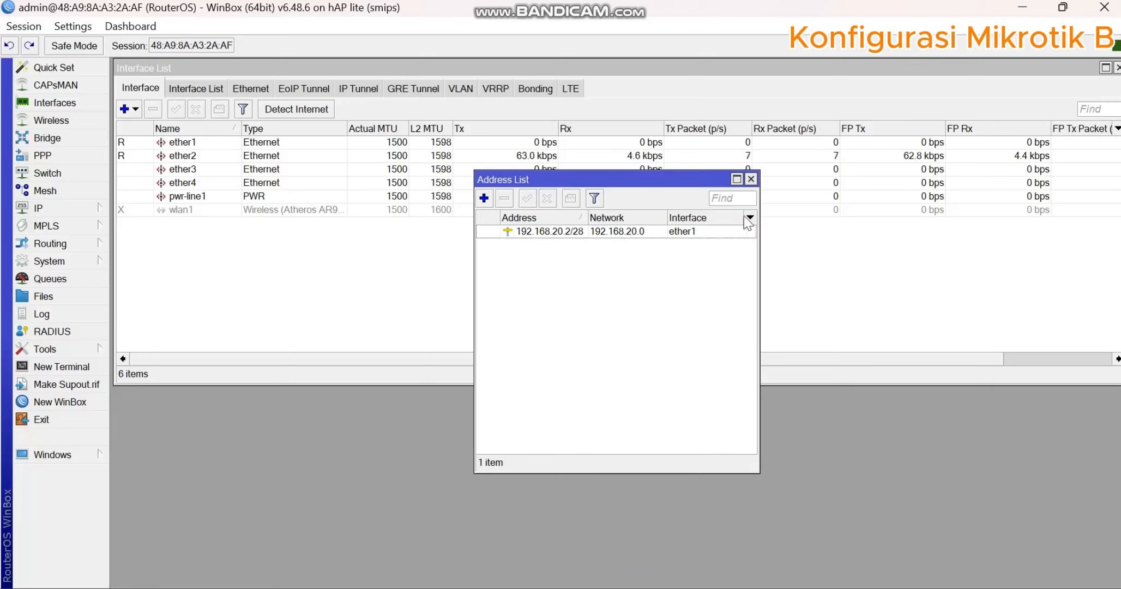
- Add a default route for destination 0.0.0.0/0 through gateway 192.168.20.1 and apply it
{"action": "left_click", "coordinate": [70, 202]}
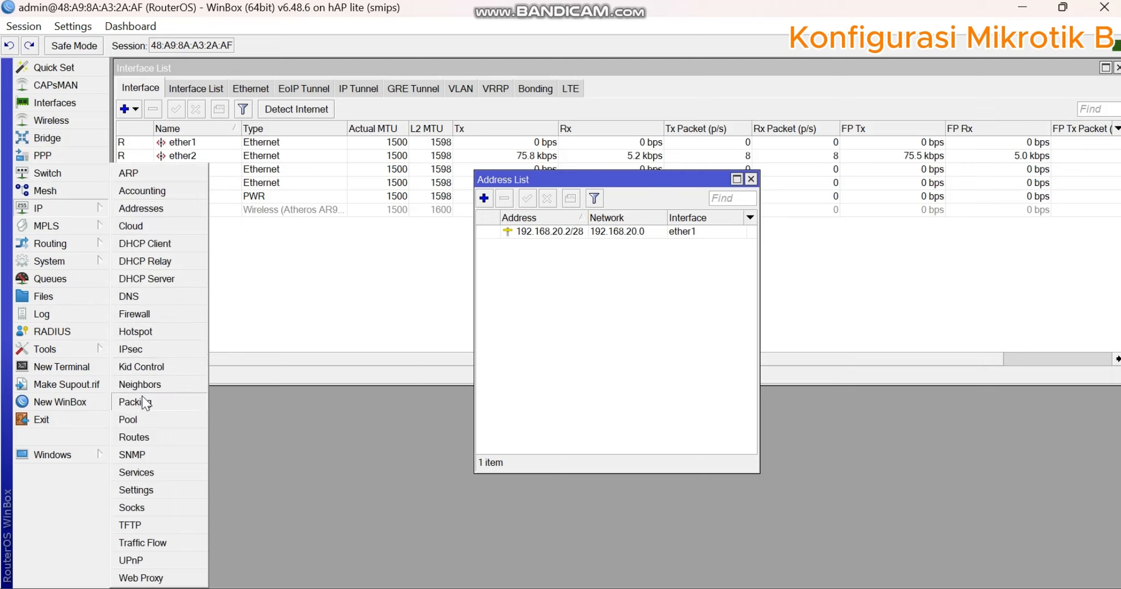
{"action": "left_click", "coordinate": [153, 435]}
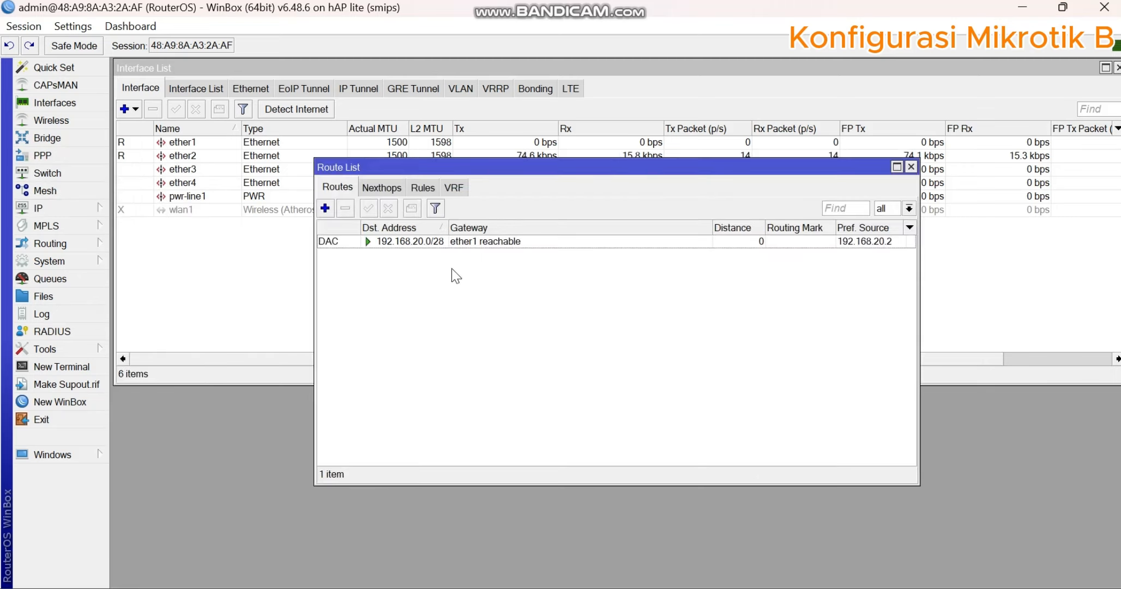
{"action": "left_click", "coordinate": [465, 243]}
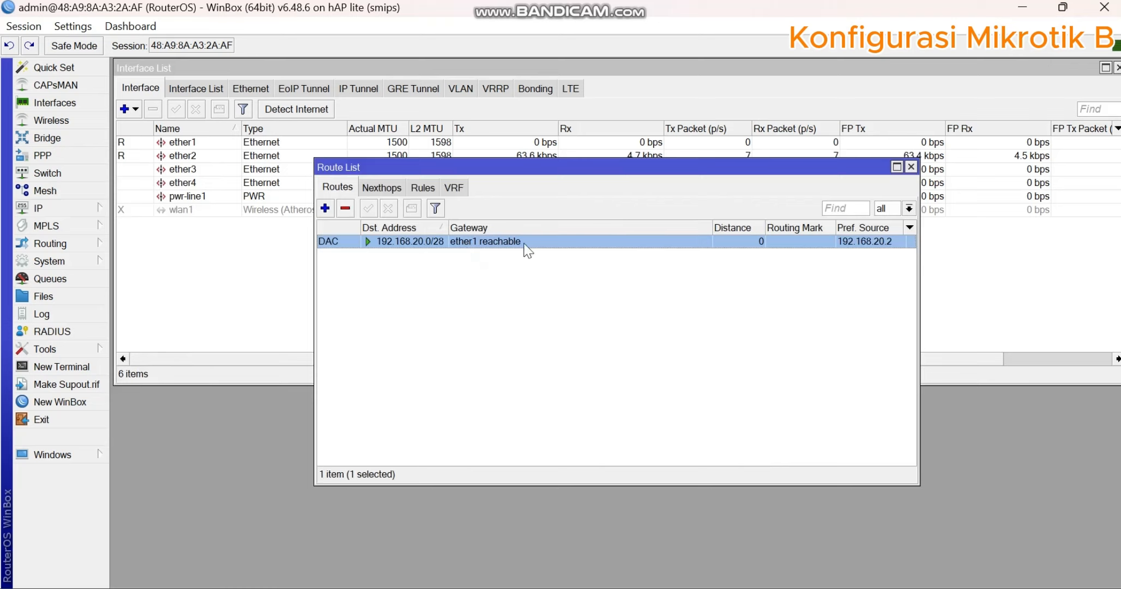
{"action": "left_click", "coordinate": [324, 209]}
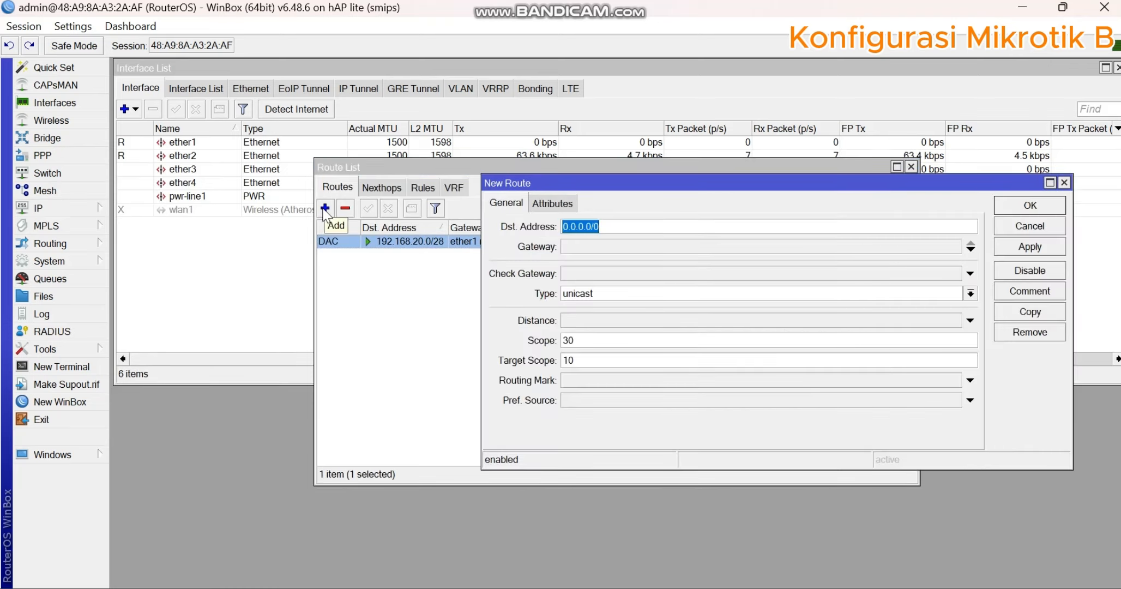
{"action": "left_click", "coordinate": [591, 246]}
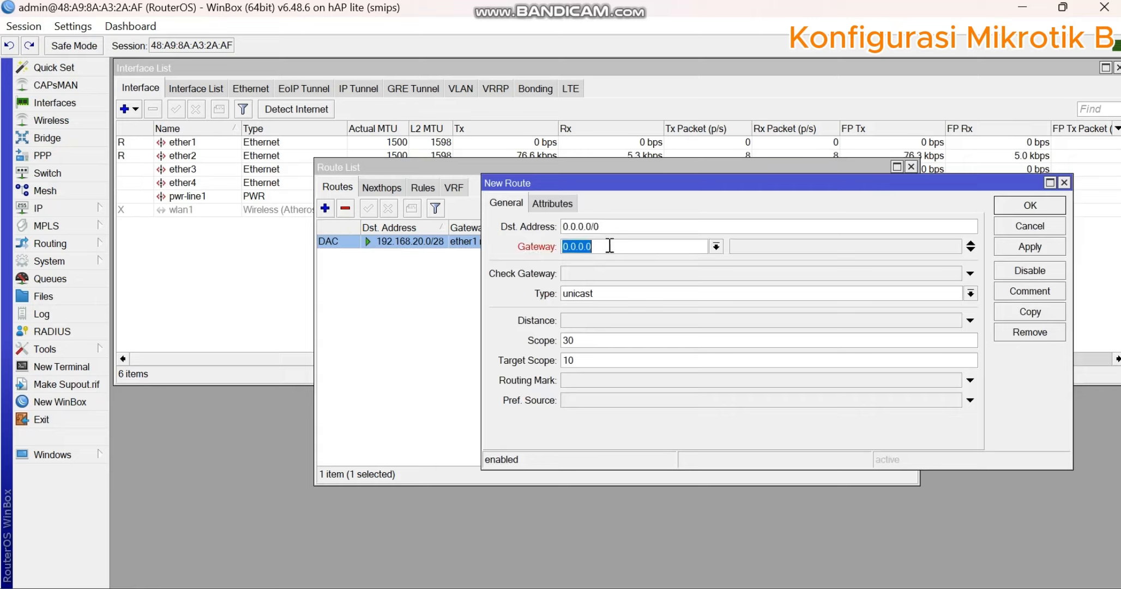
{"action": "type", "text": "192"}
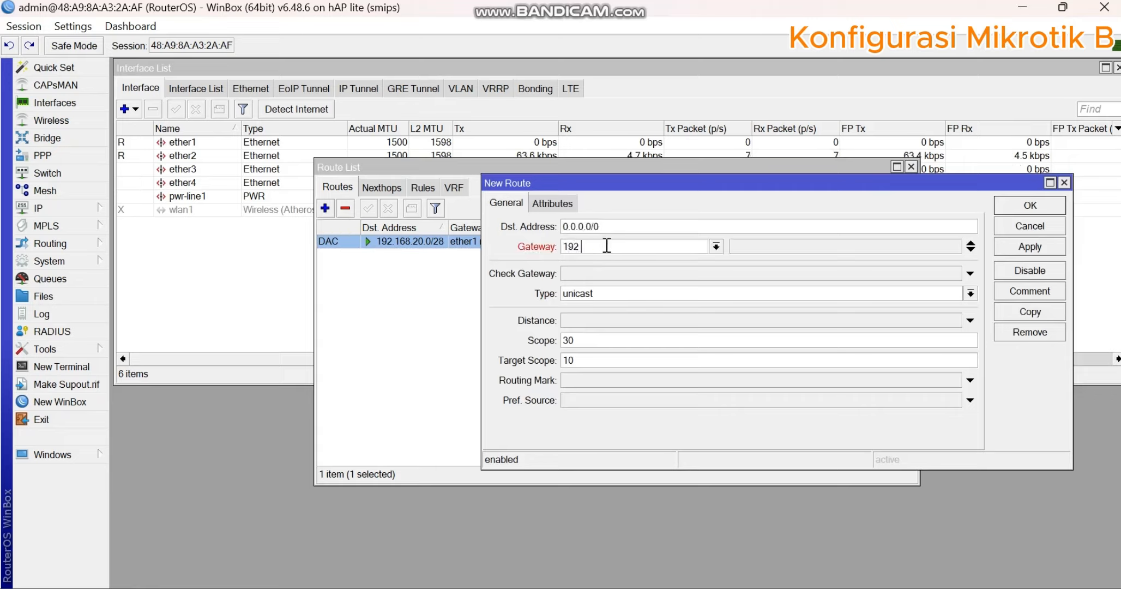
{"action": "type", "text": ".168.20.1"}
{"action": "left_click", "coordinate": [1015, 249]}
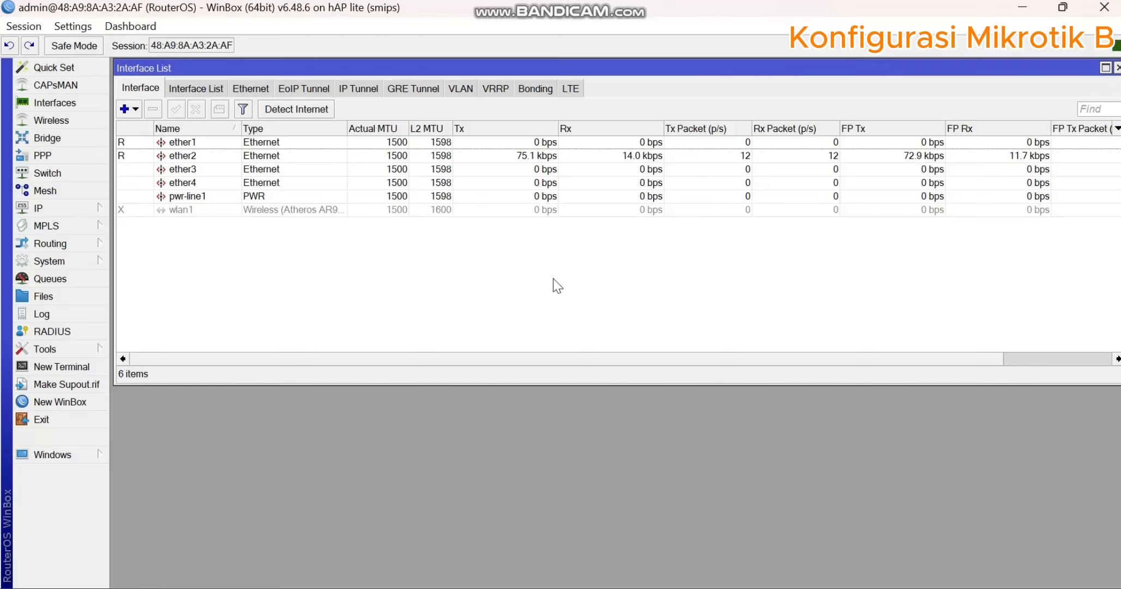
- Start a new firewall NAT rule with chain srcnat and out interface ether1
{"action": "left_click", "coordinate": [38, 208]}
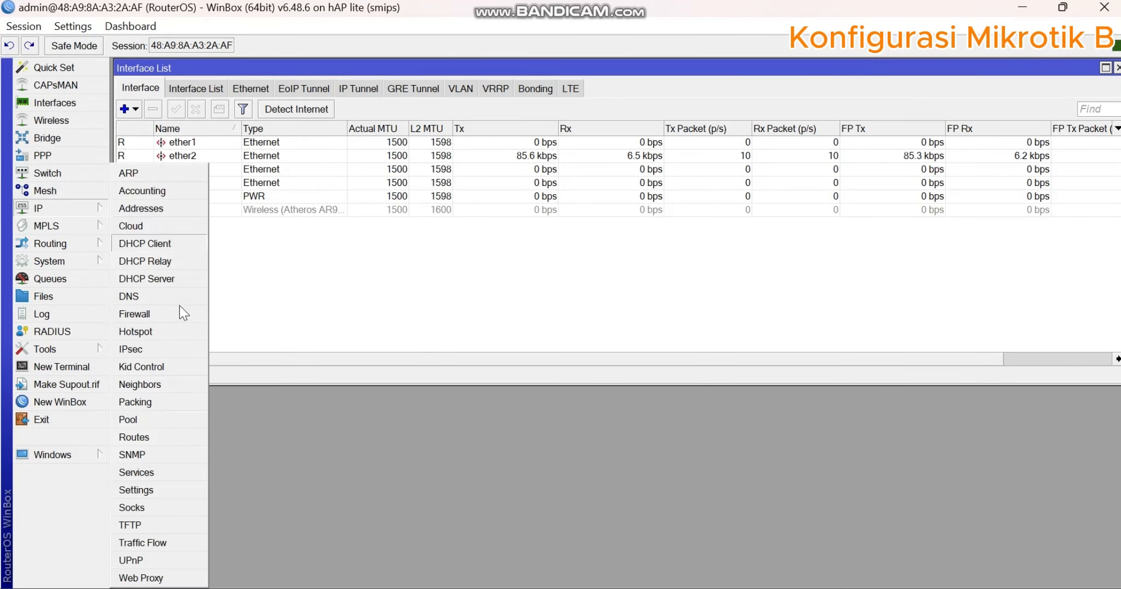
{"action": "left_click", "coordinate": [179, 322]}
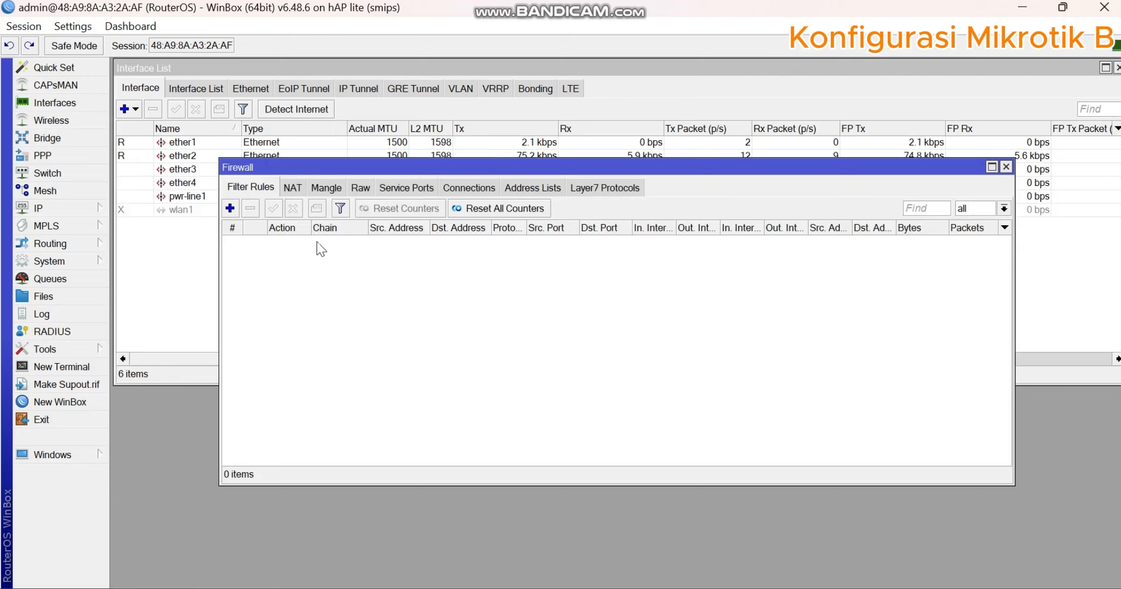
{"action": "left_click", "coordinate": [289, 188]}
{"action": "left_click", "coordinate": [230, 207]}
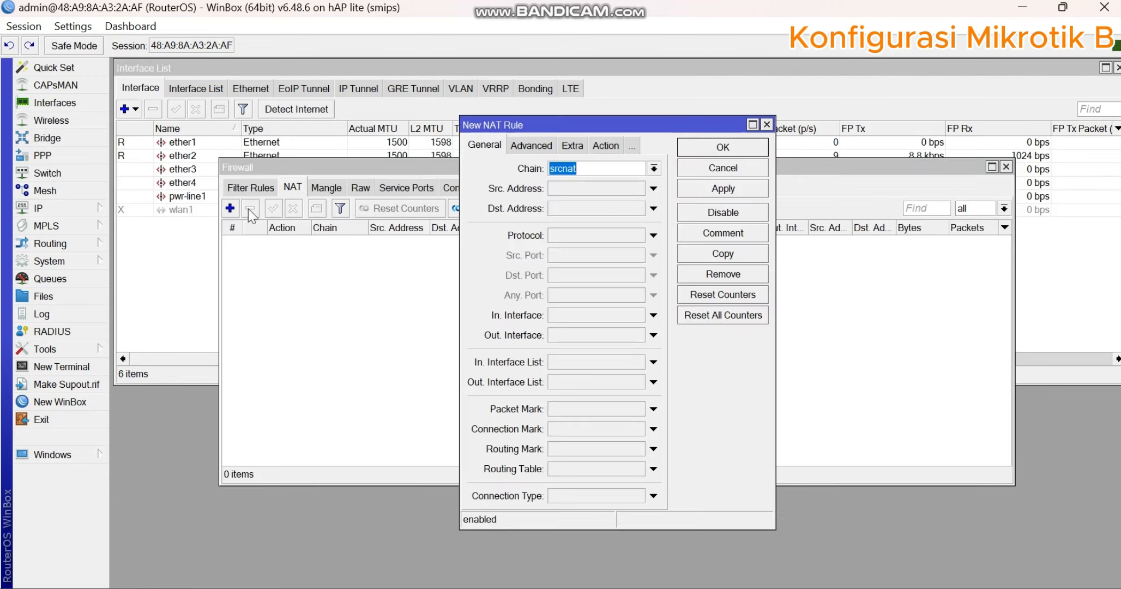
{"action": "left_click", "coordinate": [600, 168]}
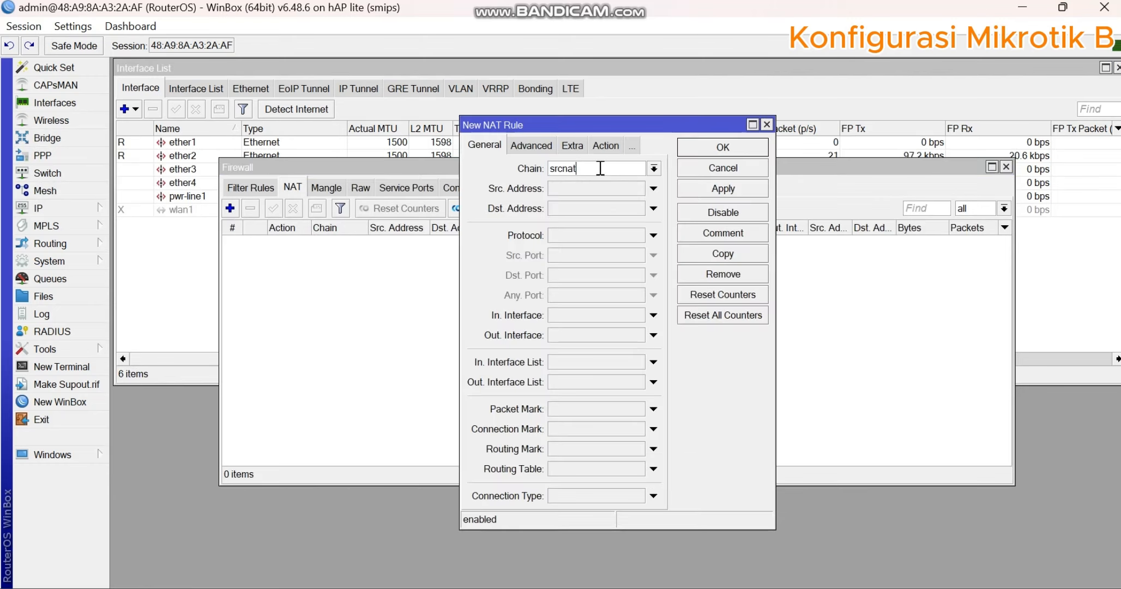
{"action": "left_click", "coordinate": [568, 334]}
{"action": "left_click", "coordinate": [577, 337]}
{"action": "left_click", "coordinate": [577, 336]}
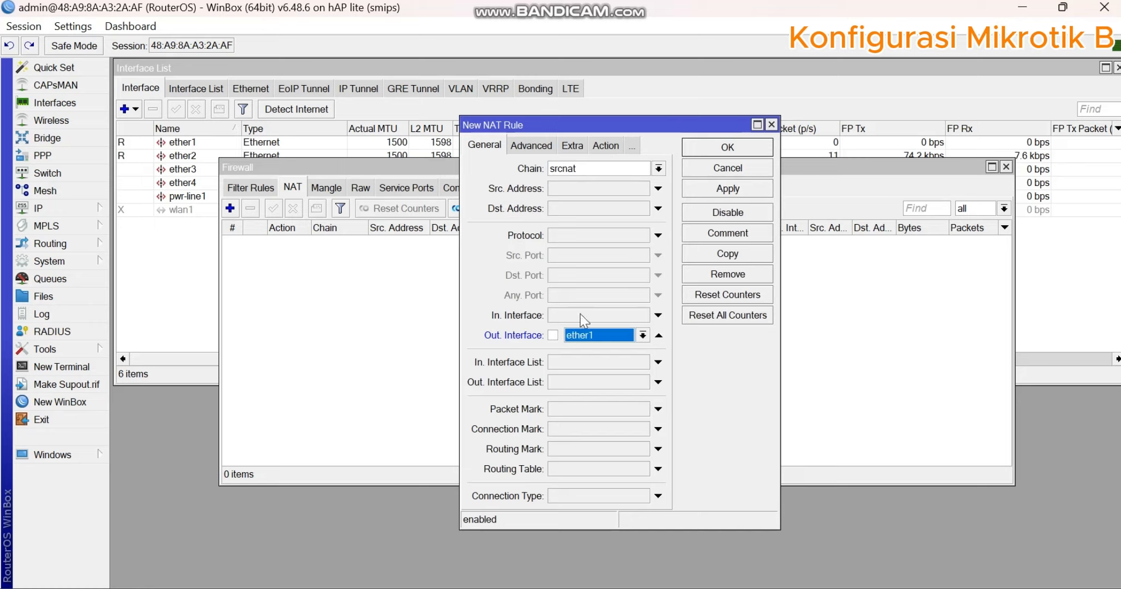
- Set the NAT rule's action to masquerade, save the rule and close the firewall window
{"action": "left_click", "coordinate": [599, 145]}
{"action": "left_click", "coordinate": [658, 168]}
{"action": "left_click", "coordinate": [605, 254]}
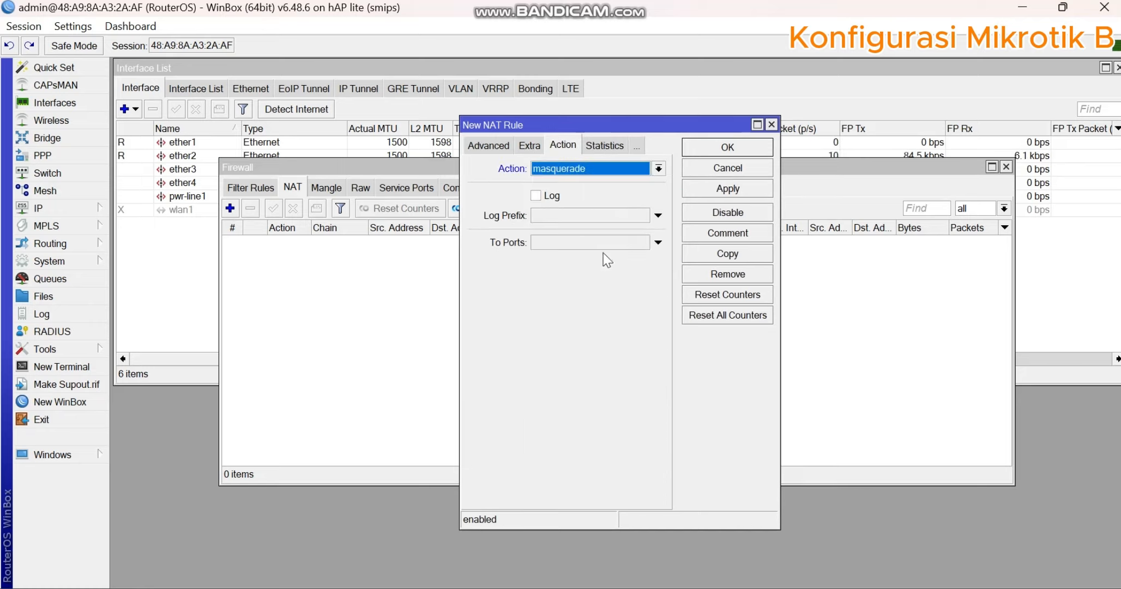
{"action": "left_click", "coordinate": [714, 191]}
{"action": "left_click", "coordinate": [726, 147]}
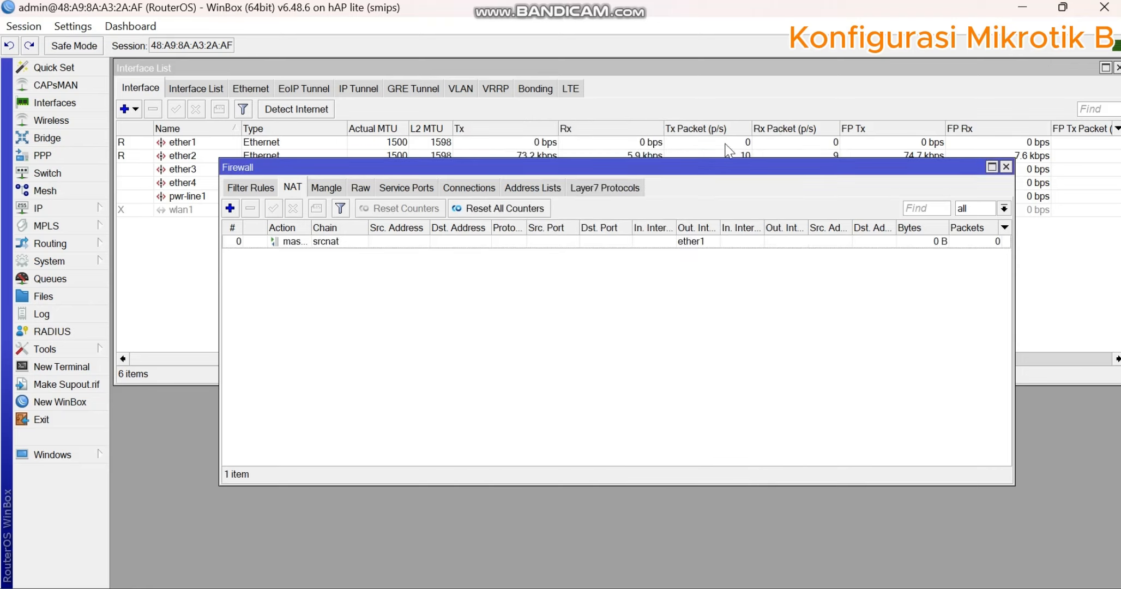
{"action": "left_click", "coordinate": [1006, 167]}
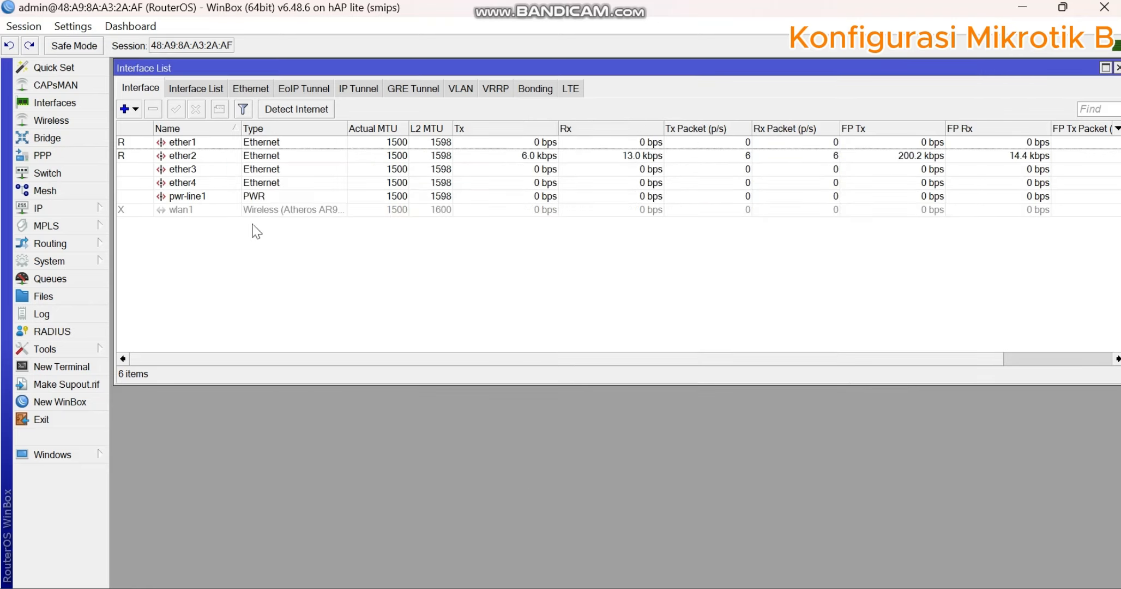
- Open the router's DNS settings and check the required DNS server on the task sheet image
{"action": "left_click", "coordinate": [101, 211]}
{"action": "left_click", "coordinate": [141, 293]}
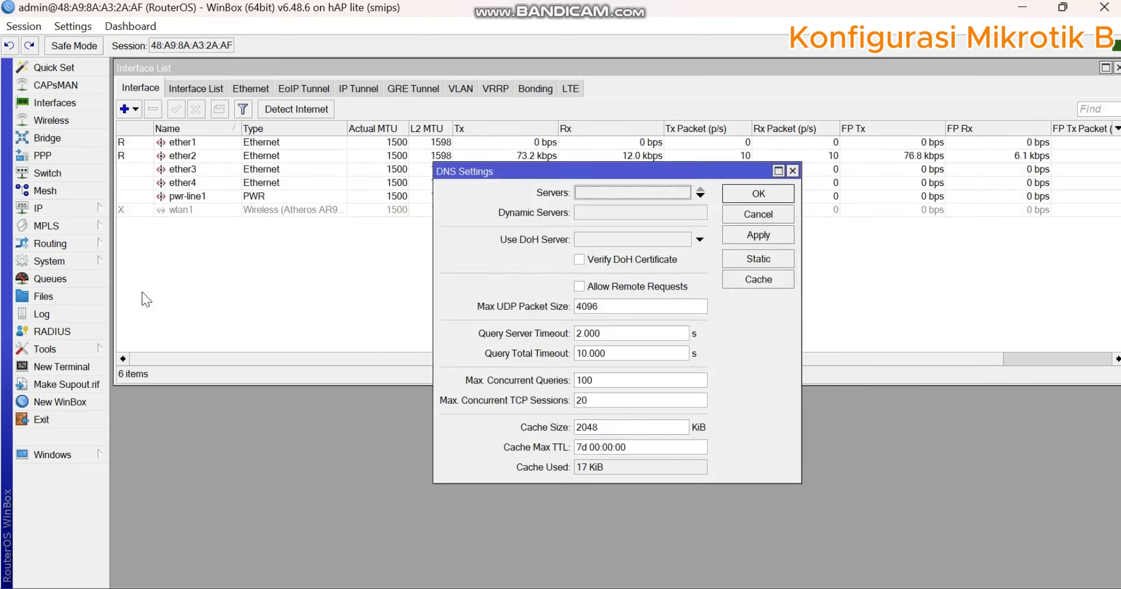
{"action": "key", "text": "alt+Tab"}
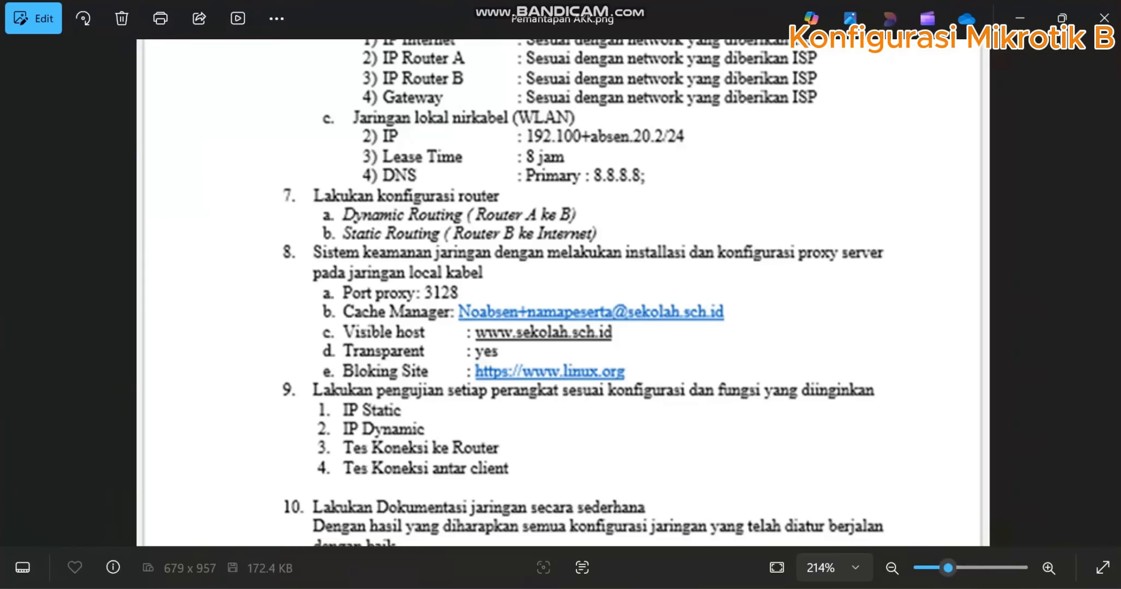
{"action": "left_click_drag", "start_coordinate": [649, 212], "coordinate": [634, 334]}
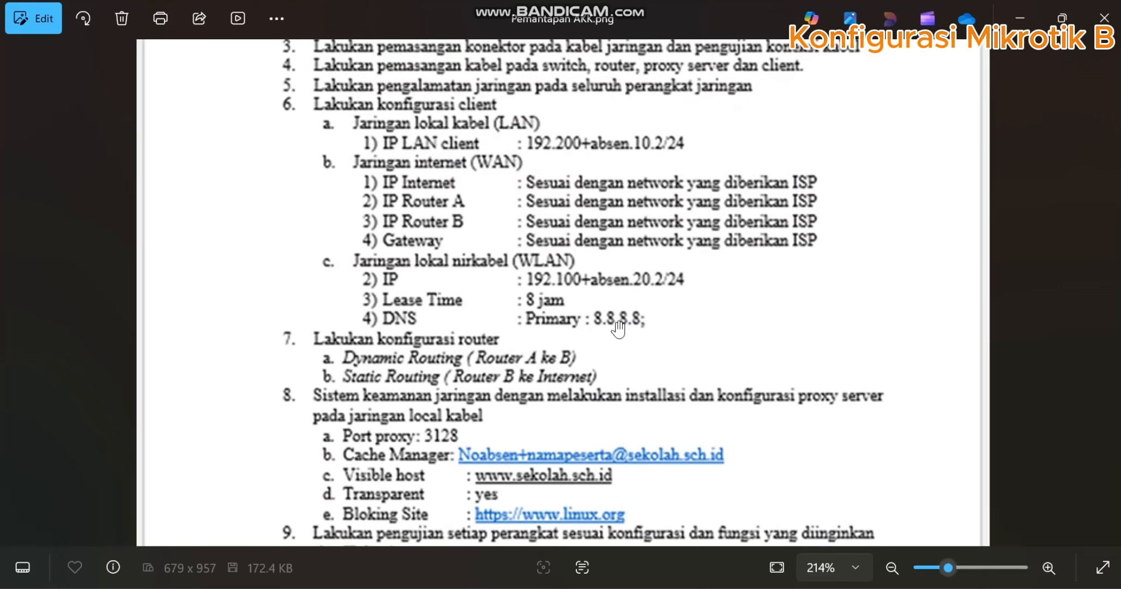
{"action": "key", "text": "alt+Tab"}
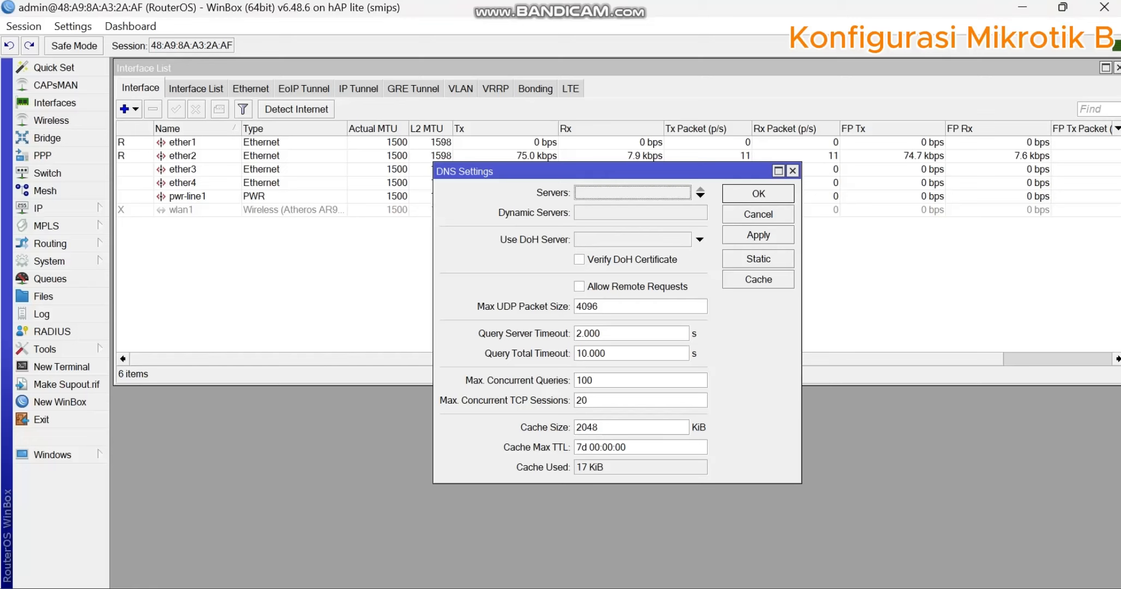
- Set the DNS servers to 8.8.8.8 and 8.8.4.4, allow remote requests and apply the settings
{"action": "left_click", "coordinate": [701, 194]}
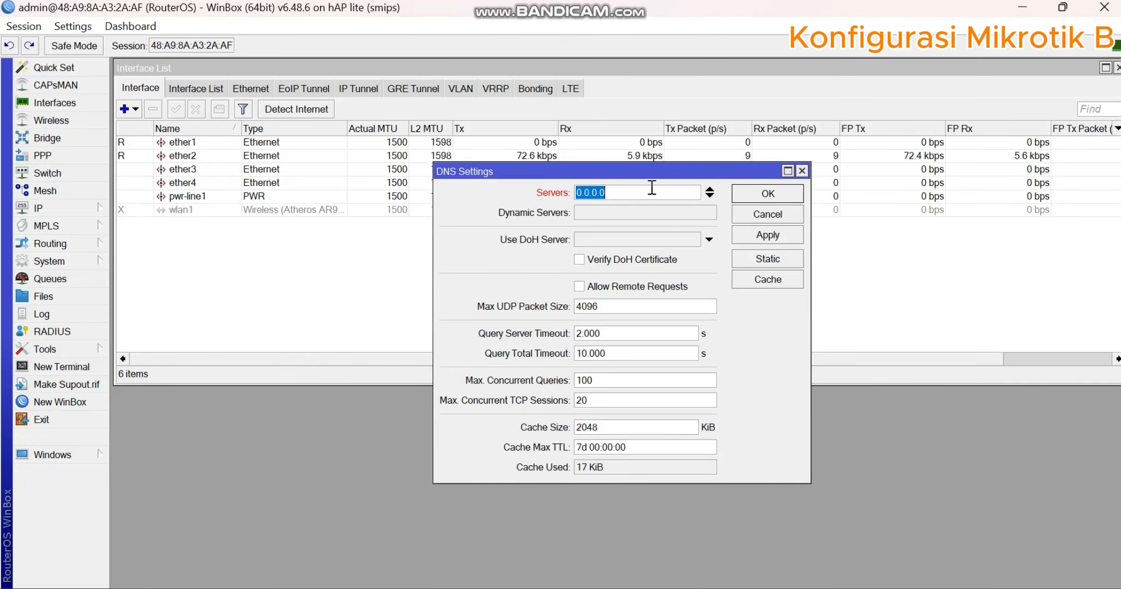
{"action": "type", "text": "8"}
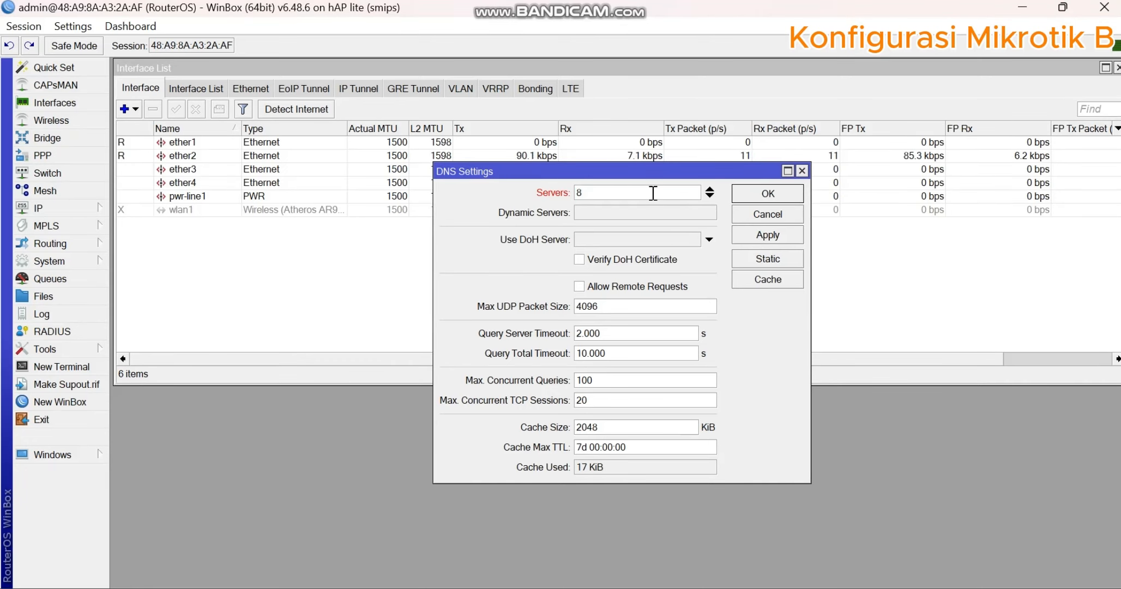
{"action": "type", "text": ".8.8.8"}
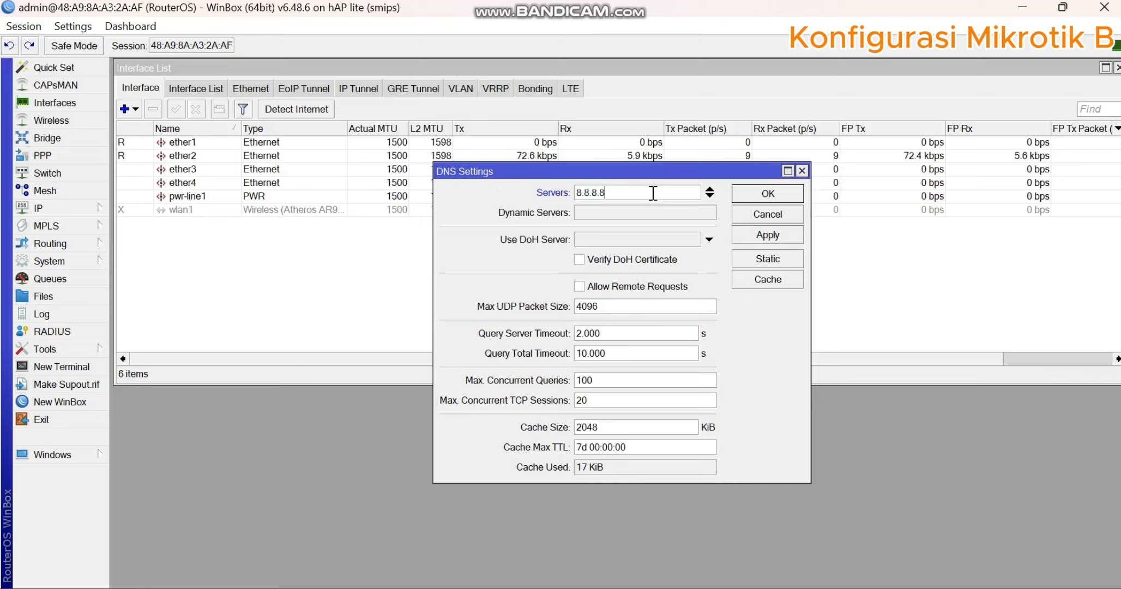
{"action": "left_click", "coordinate": [710, 196]}
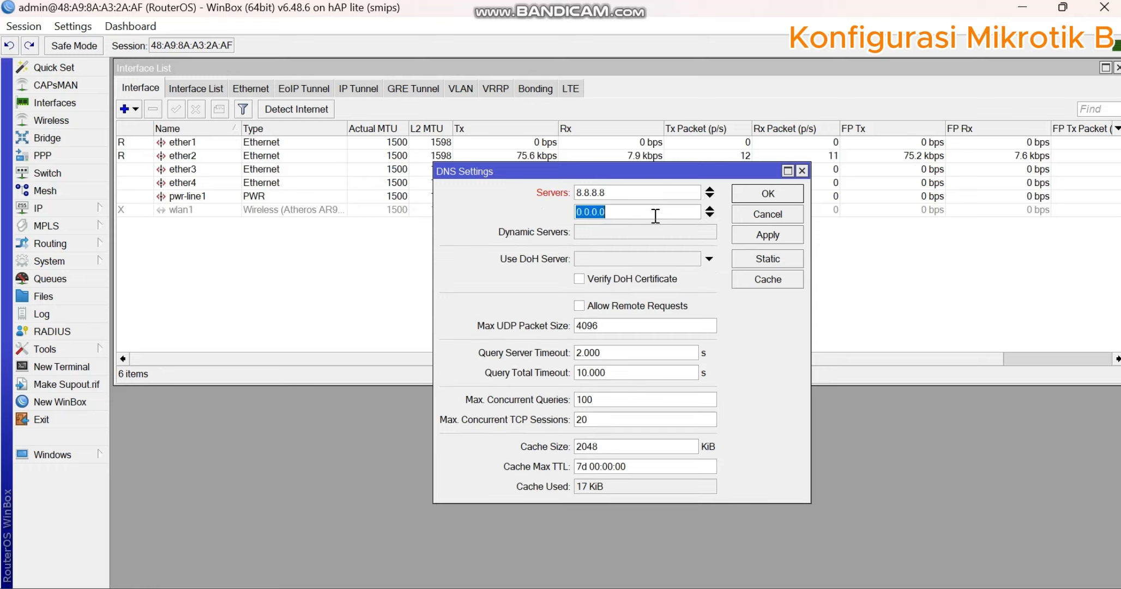
{"action": "type", "text": "8.8."}
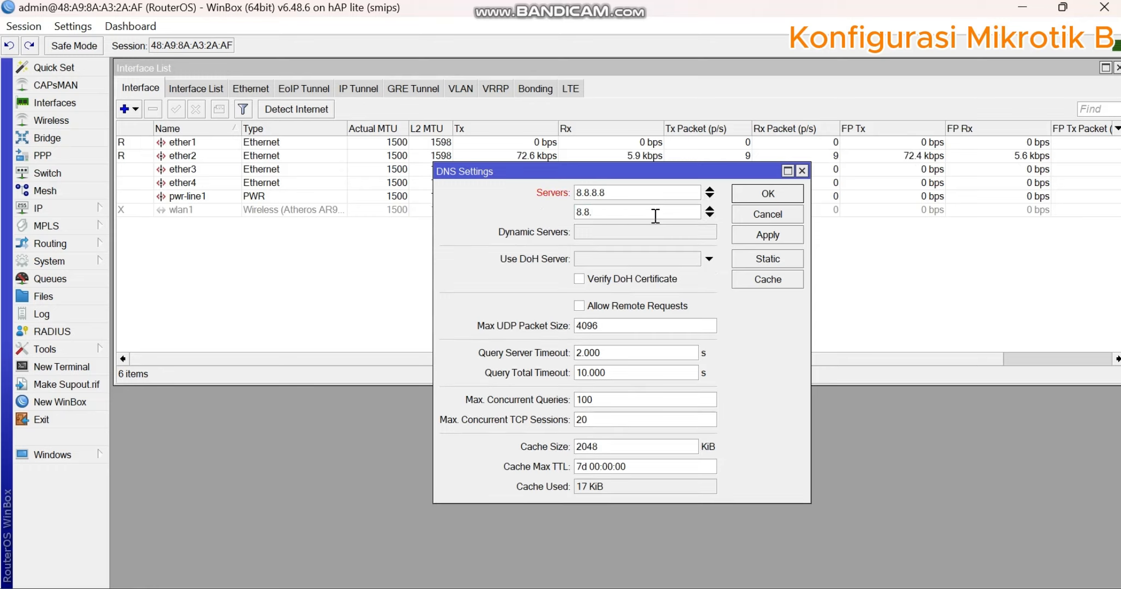
{"action": "type", "text": "4.4"}
{"action": "left_click", "coordinate": [639, 306]}
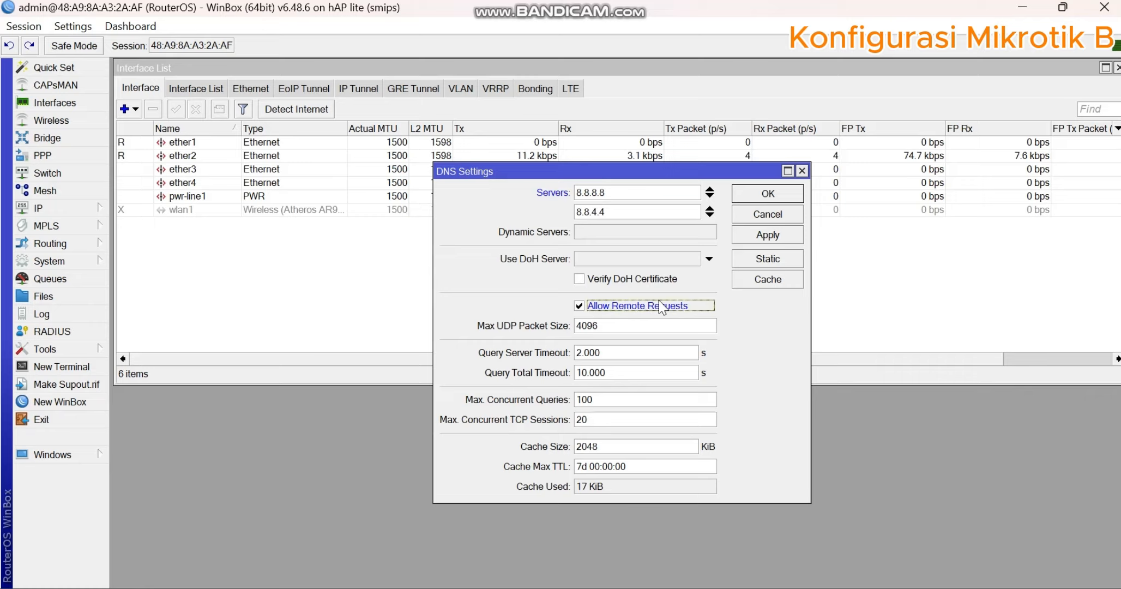
{"action": "left_click", "coordinate": [757, 235]}
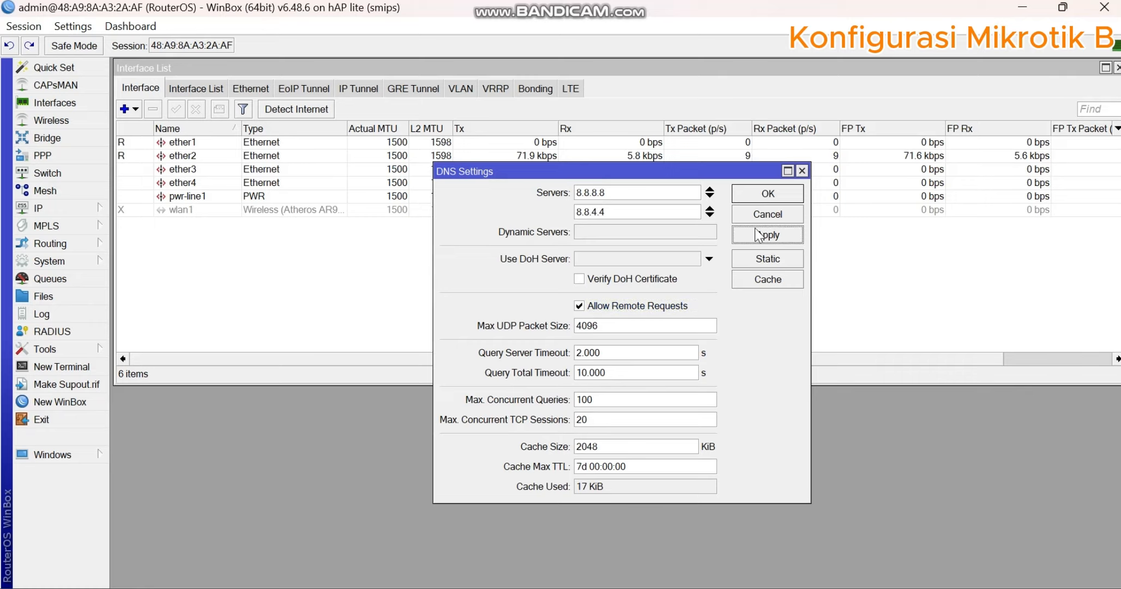
- Close the DNS settings and enable the wlan1 wireless interface
{"action": "left_click", "coordinate": [768, 194]}
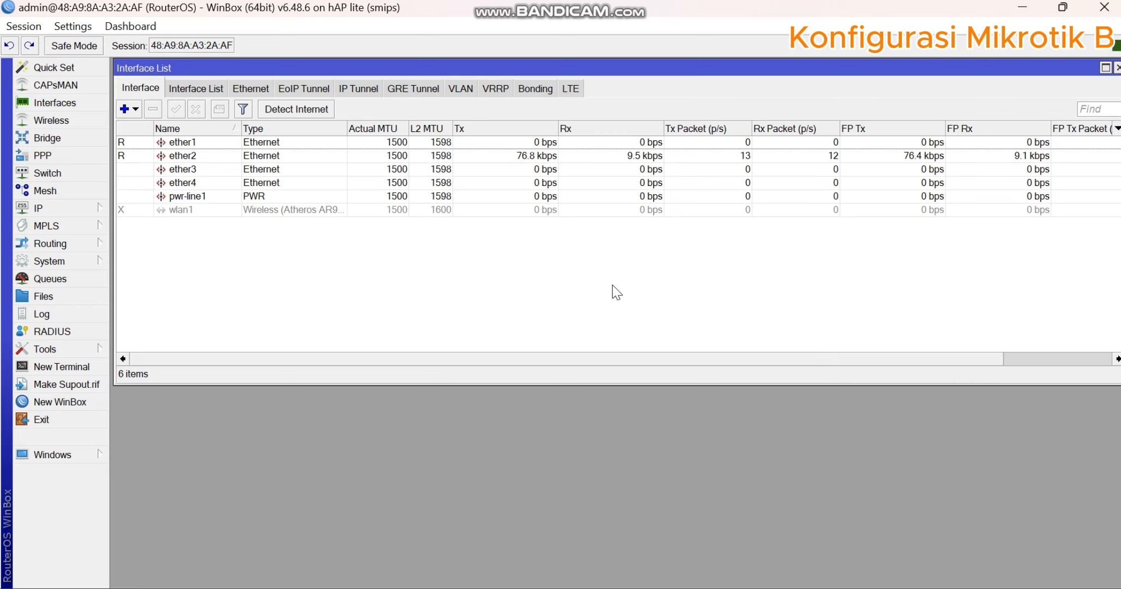
{"action": "left_click", "coordinate": [87, 206]}
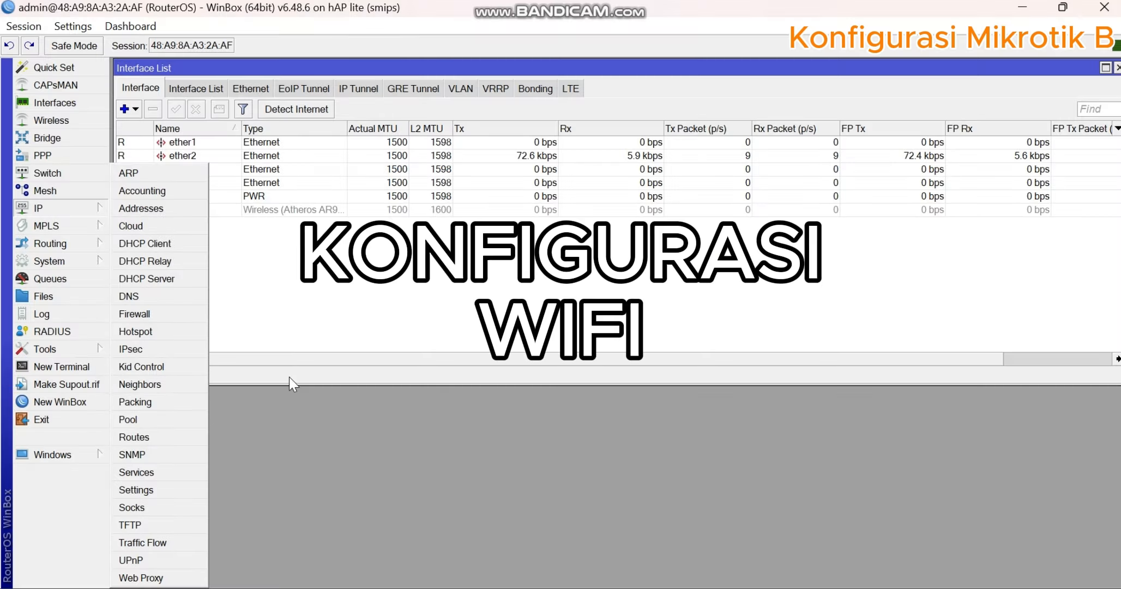
{"action": "left_click", "coordinate": [316, 323]}
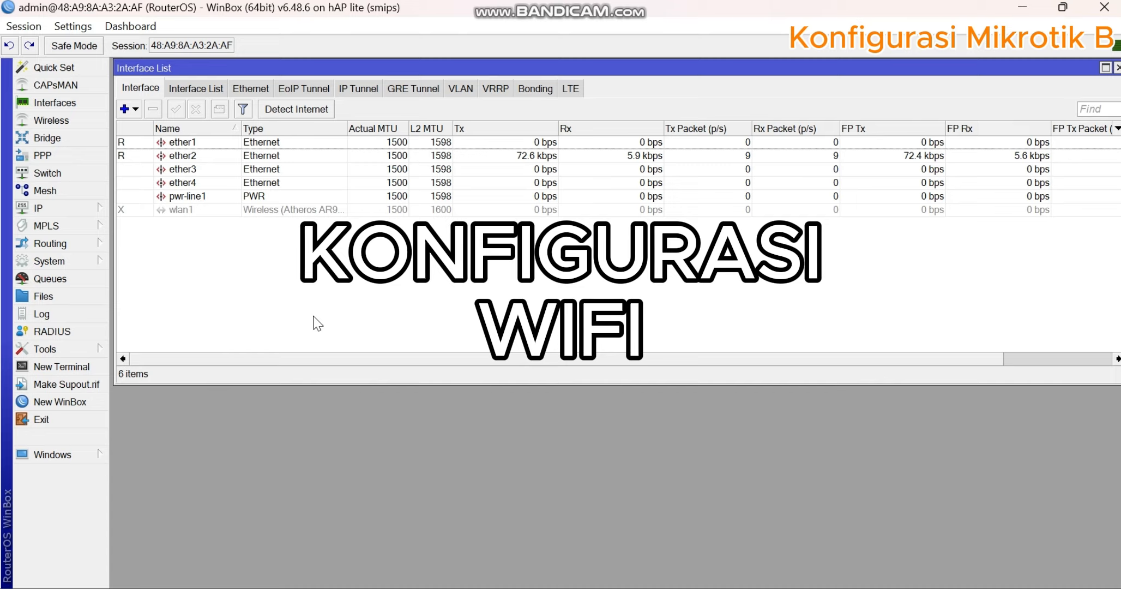
{"action": "left_click", "coordinate": [249, 210]}
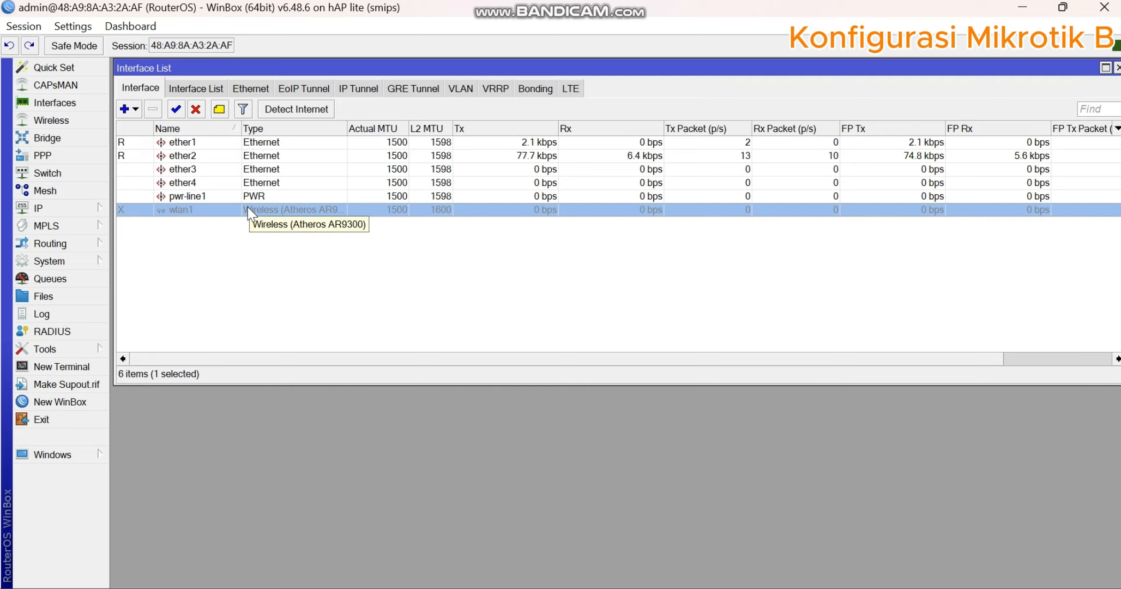
{"action": "left_click", "coordinate": [257, 219]}
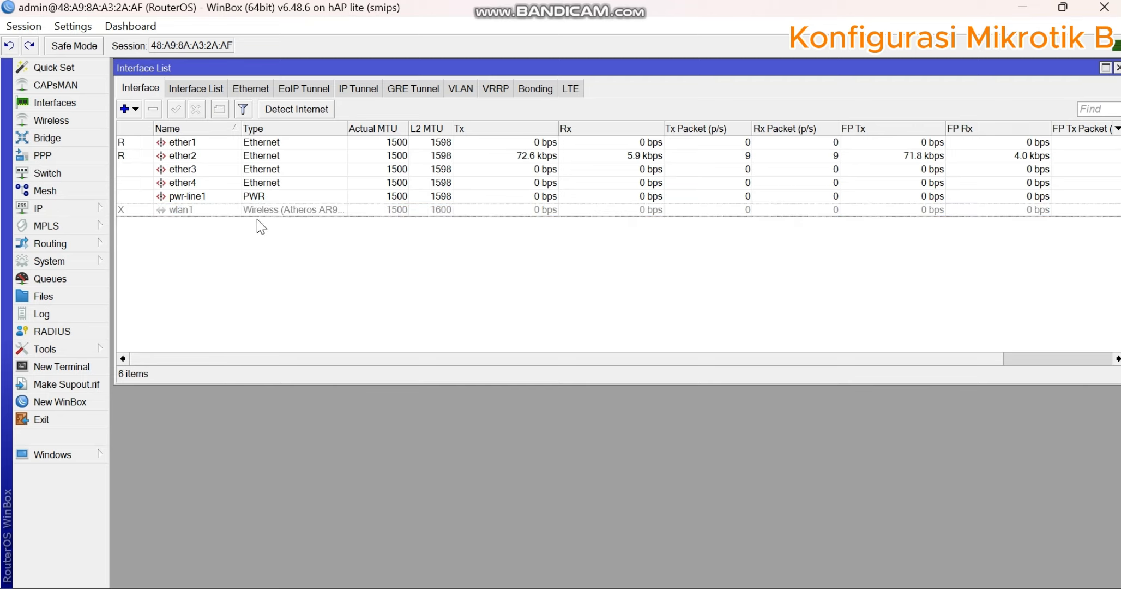
{"action": "left_click", "coordinate": [259, 213]}
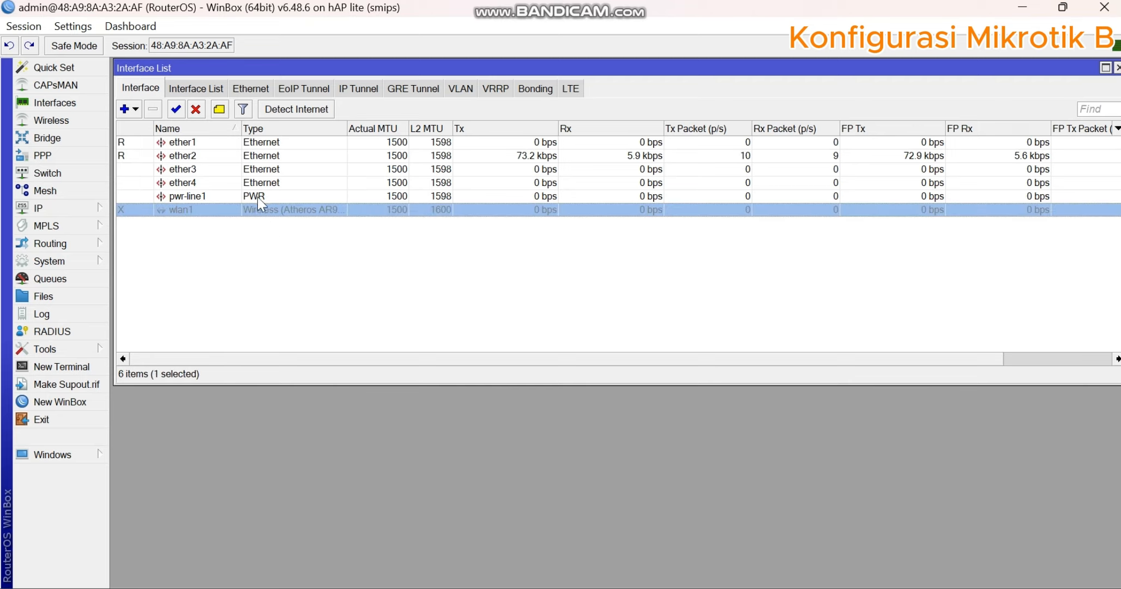
{"action": "left_click", "coordinate": [176, 109]}
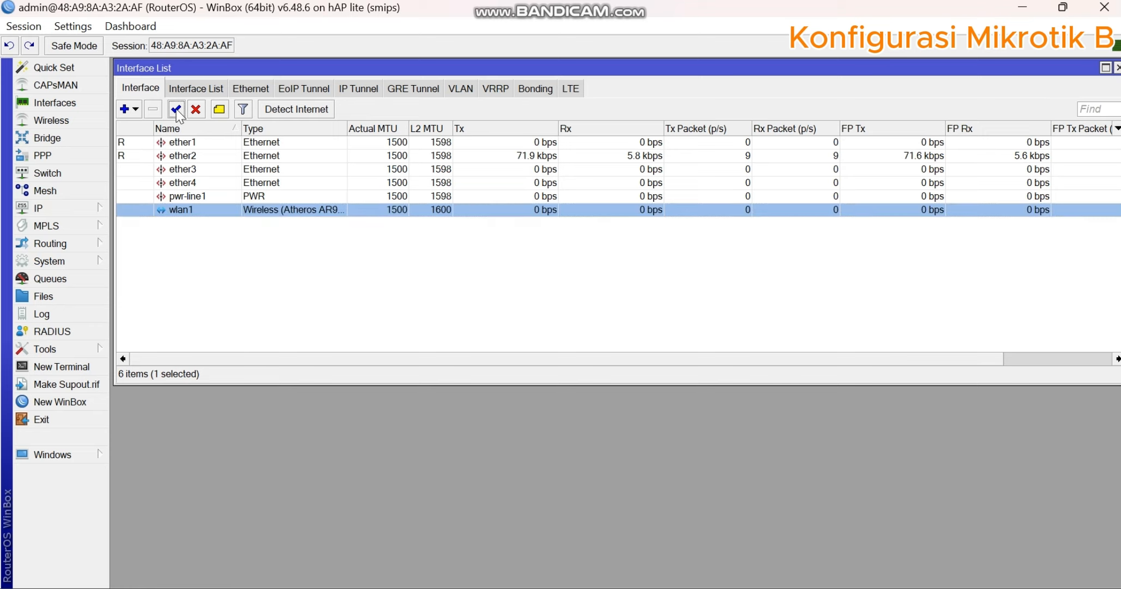
- Open the wlan1 interface settings and set its mode to ap bridge and band to 2GHz-B/G/N
{"action": "double_click", "coordinate": [310, 216]}
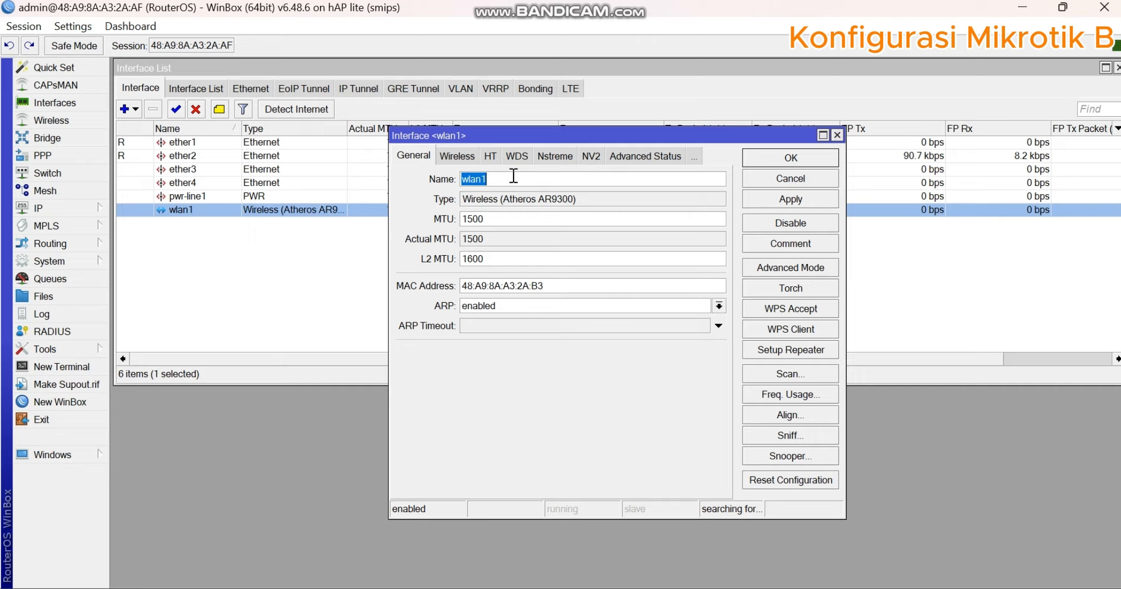
{"action": "left_click", "coordinate": [464, 157]}
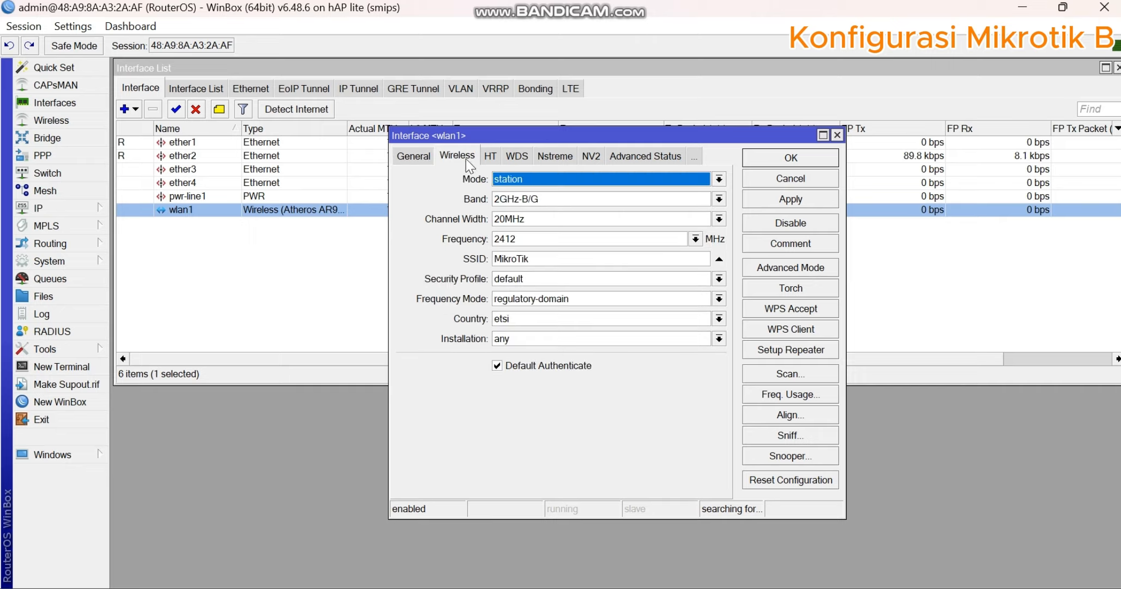
{"action": "left_click", "coordinate": [509, 181]}
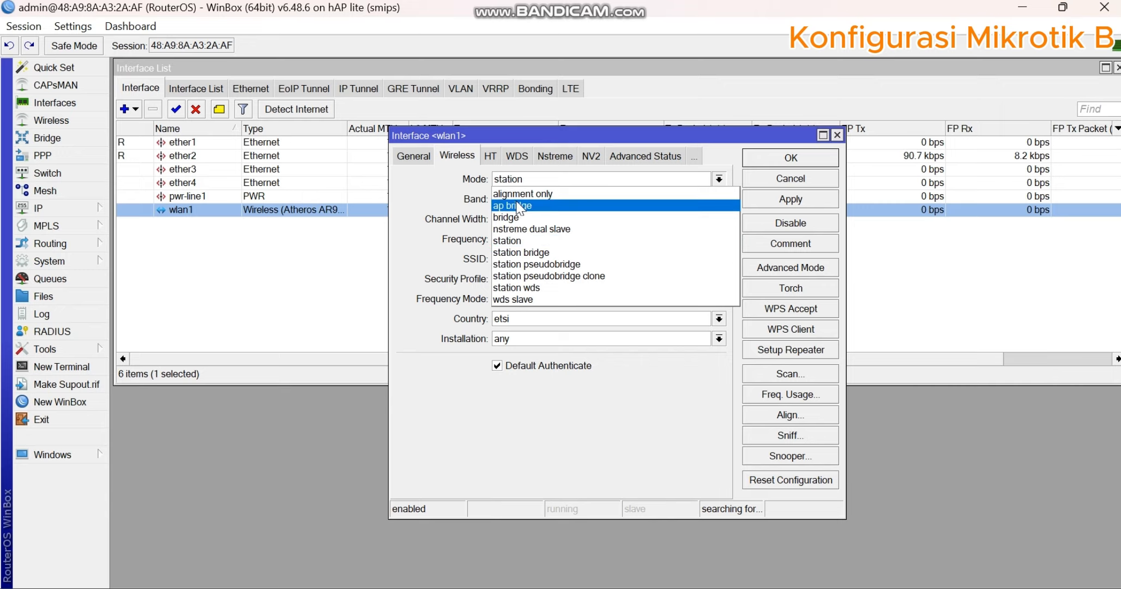
{"action": "left_click", "coordinate": [516, 204]}
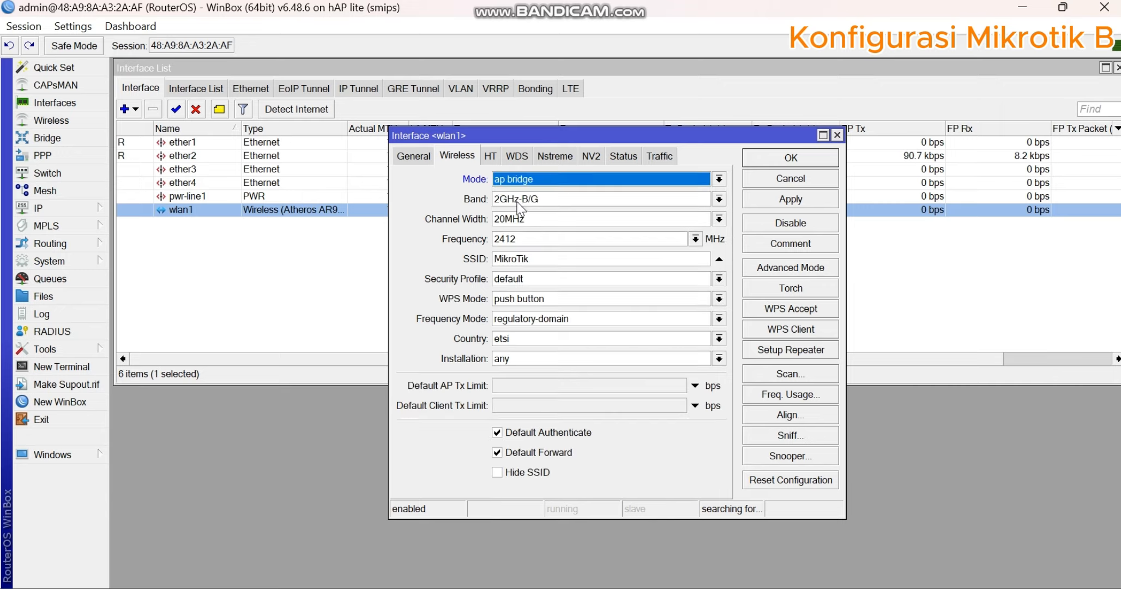
{"action": "left_click", "coordinate": [567, 197]}
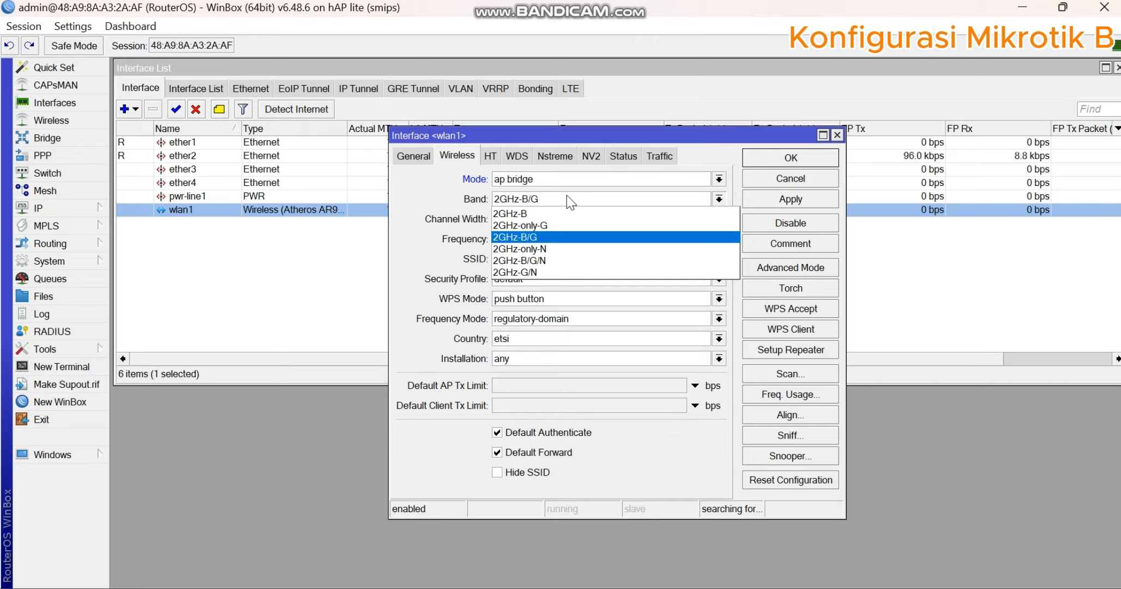
{"action": "left_click", "coordinate": [555, 260]}
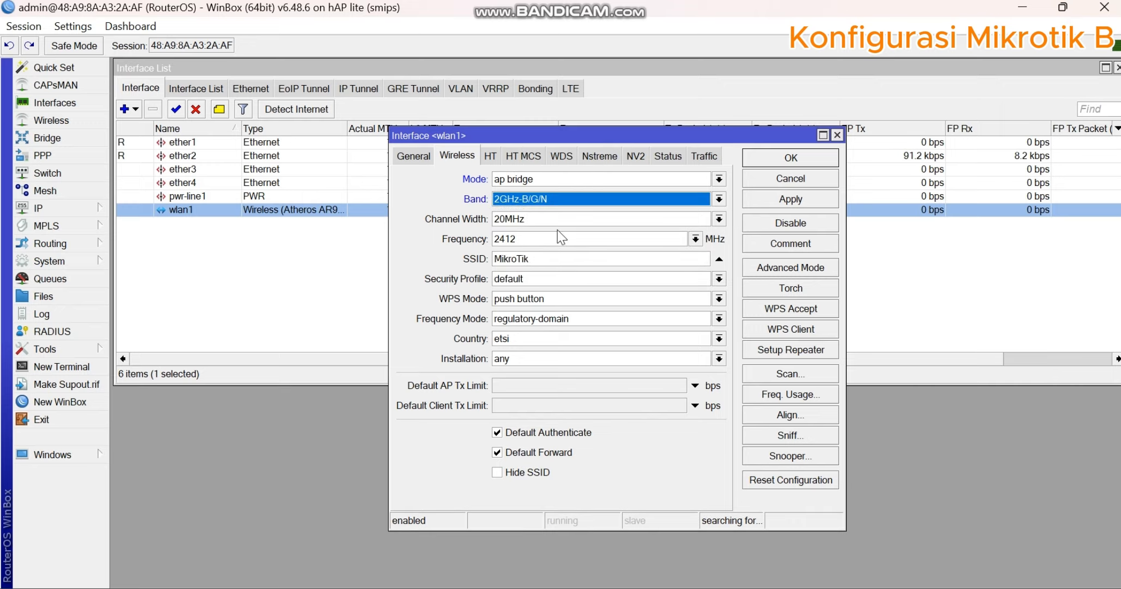
- Check the task sheet, set wlan1's SSID to the participant's number and name, and save the interface settings
{"action": "left_click_drag", "start_coordinate": [547, 258], "coordinate": [481, 262]}
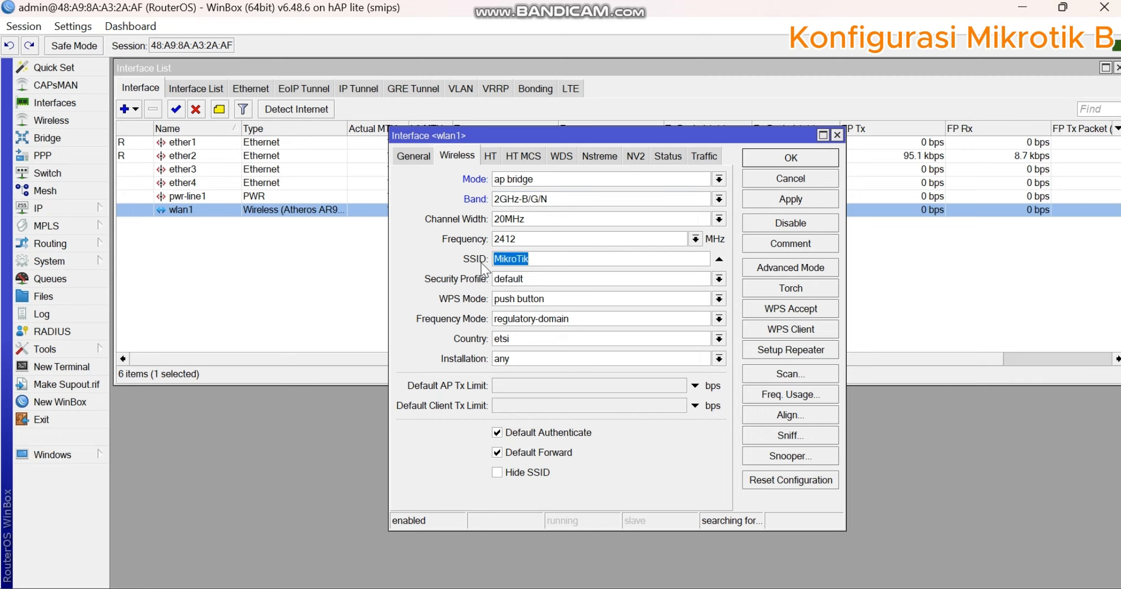
{"action": "left_click", "coordinate": [649, 588]}
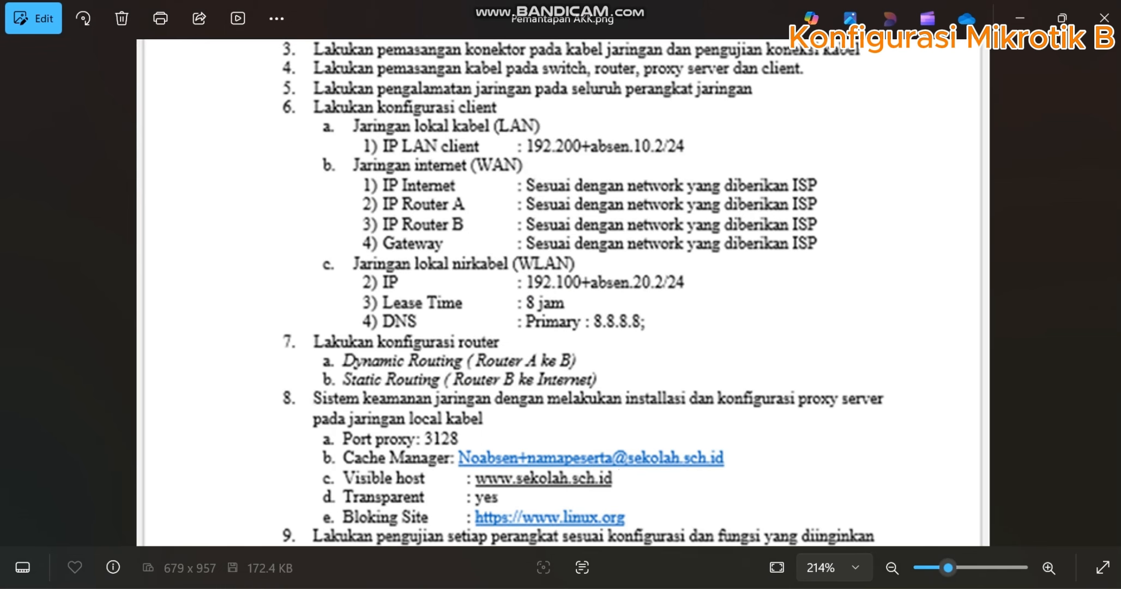
{"action": "mouse_move", "coordinate": [687, 586]}
{"action": "left_click", "coordinate": [676, 469]}
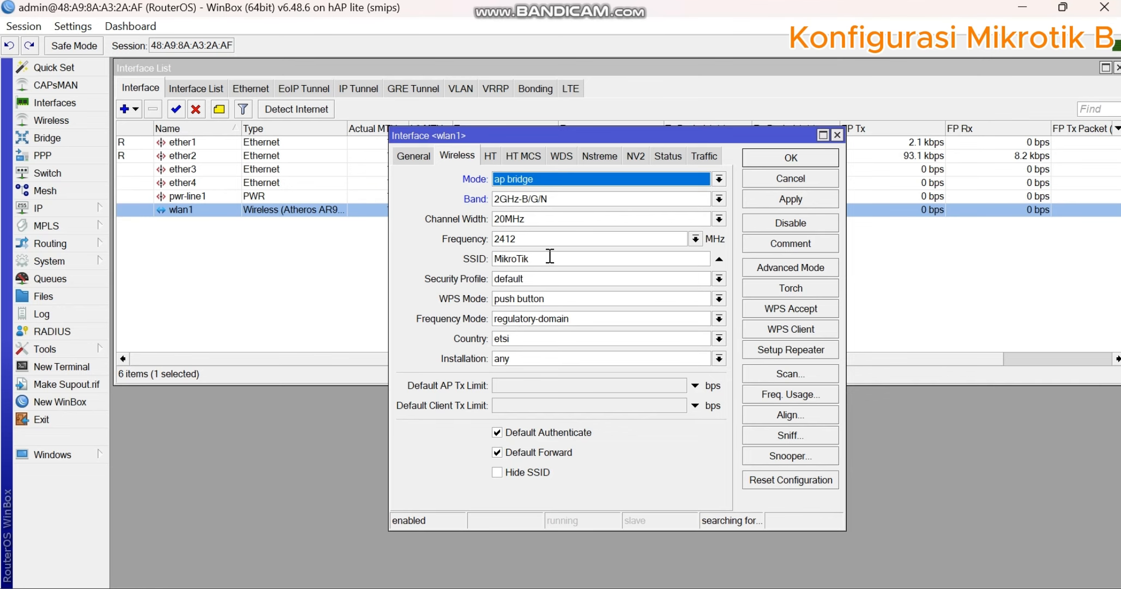
{"action": "left_click_drag", "start_coordinate": [528, 258], "coordinate": [479, 252]}
{"action": "type", "text": "h"}
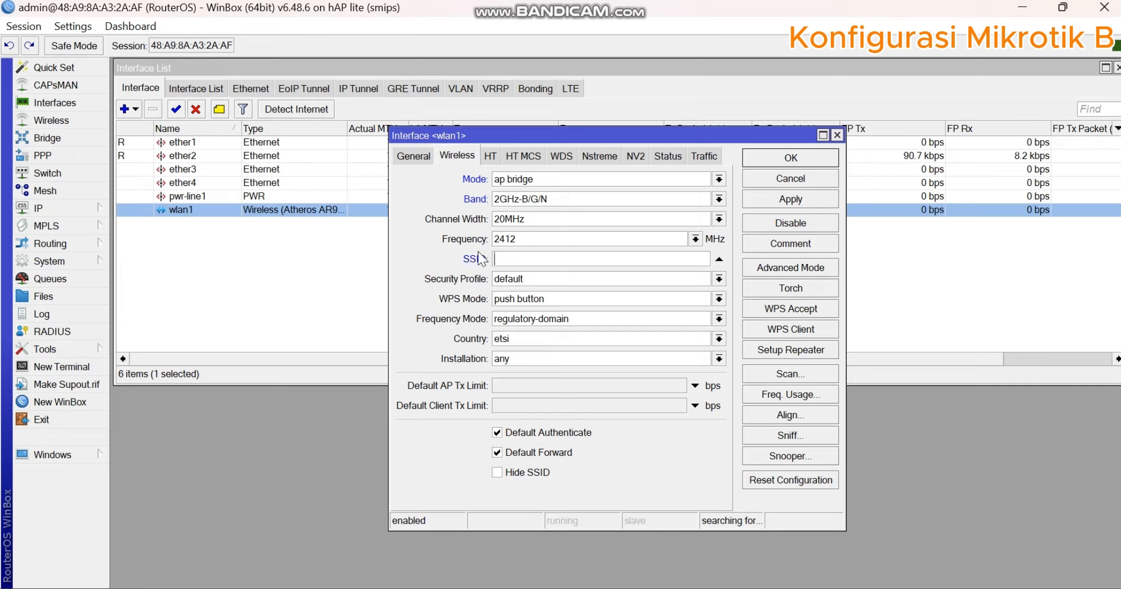
{"action": "type", "text": "1herva"}
{"action": "left_click", "coordinate": [792, 199]}
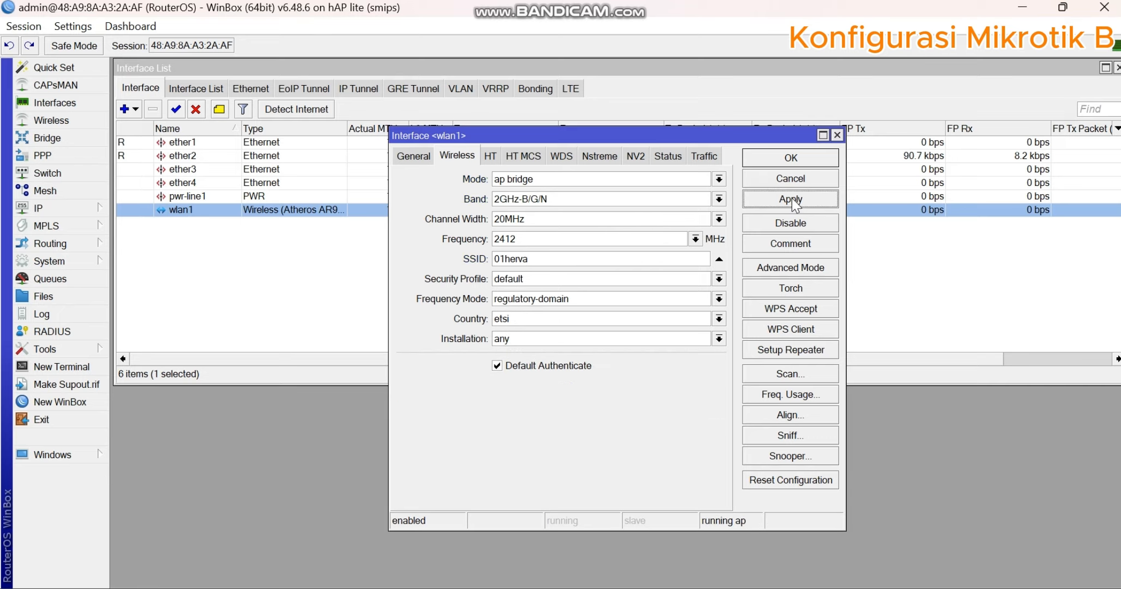
{"action": "left_click", "coordinate": [798, 159]}
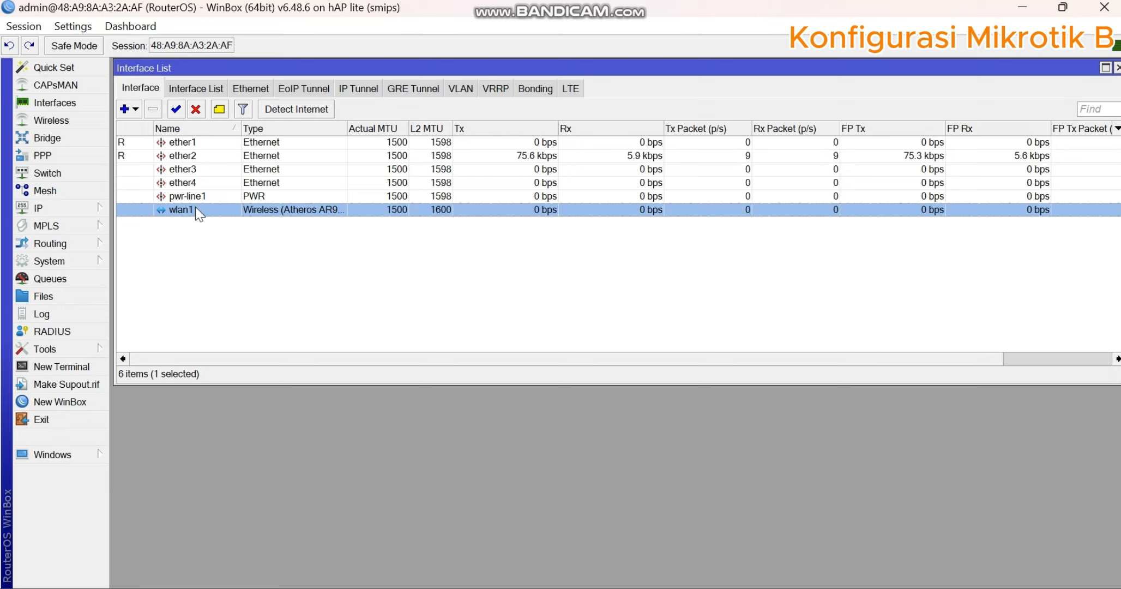
- Start a new wireless security profile named keamanan1 with dynamic keys mode and WPA PSK and WPA2 PSK authentication
{"action": "left_click", "coordinate": [205, 246]}
{"action": "left_click", "coordinate": [216, 209]}
{"action": "left_click", "coordinate": [87, 118]}
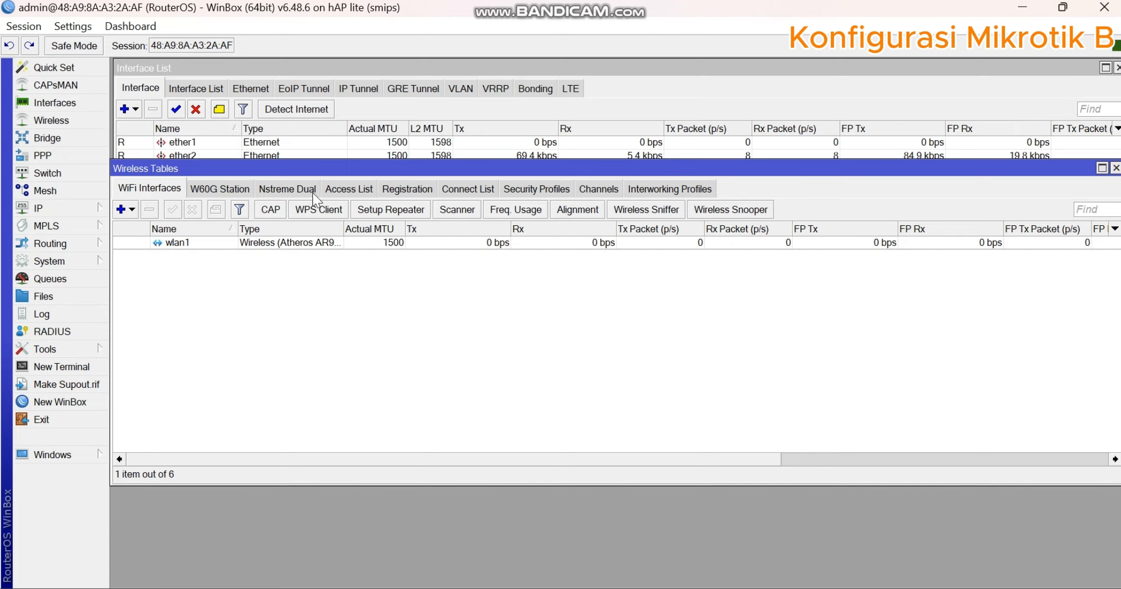
{"action": "left_click_drag", "start_coordinate": [327, 169], "coordinate": [327, 69]}
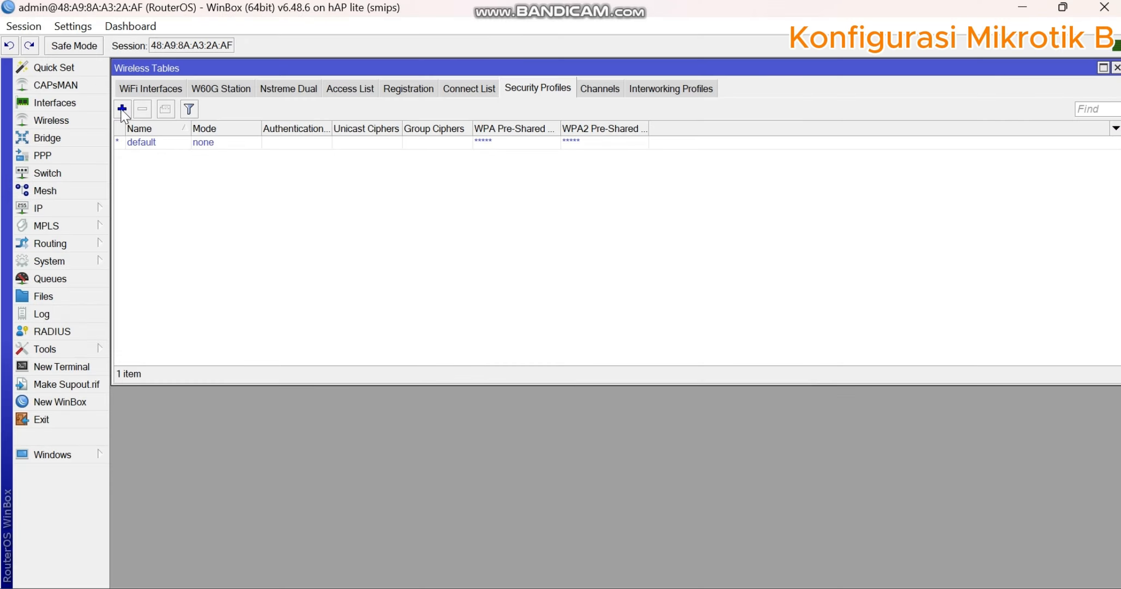
{"action": "left_click", "coordinate": [122, 109]}
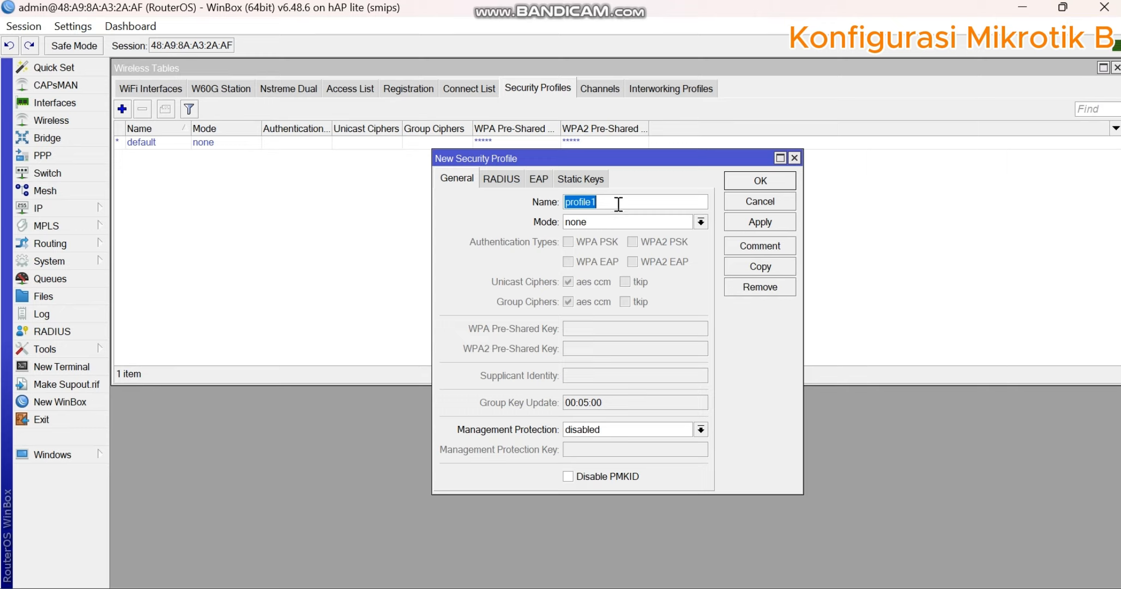
{"action": "type", "text": "keamanan1"}
{"action": "left_click", "coordinate": [612, 221]}
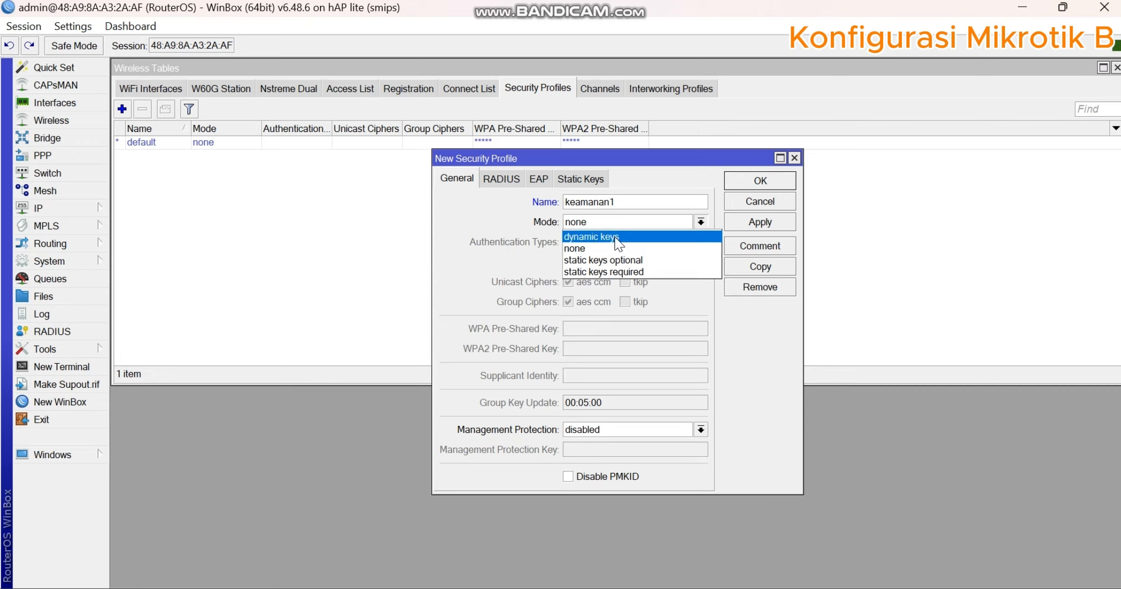
{"action": "left_click", "coordinate": [604, 232]}
{"action": "left_click", "coordinate": [604, 242]}
{"action": "left_click", "coordinate": [644, 242]}
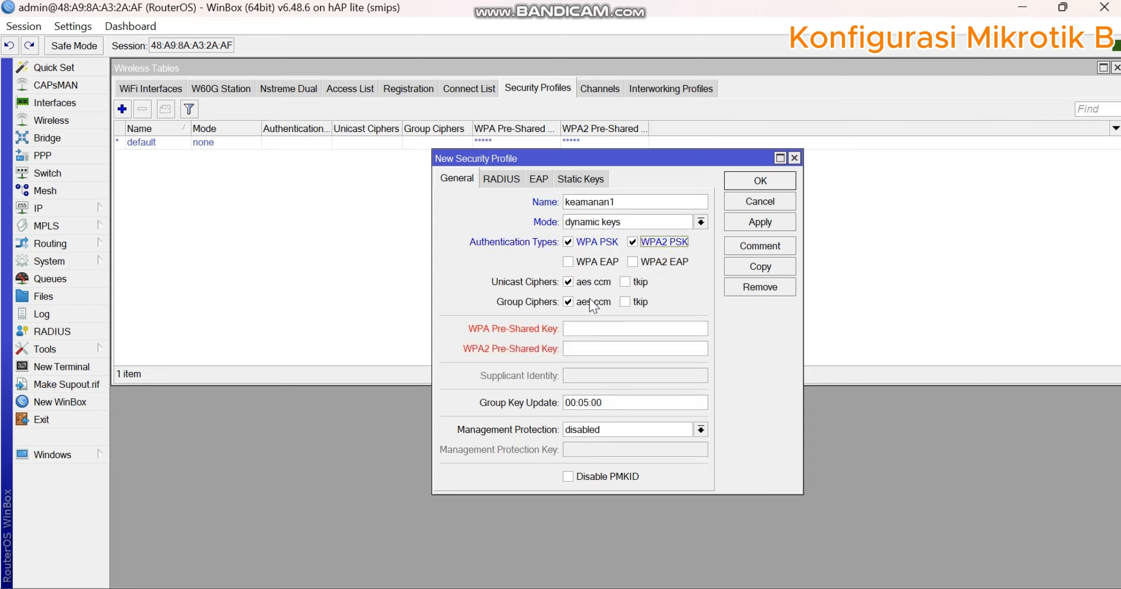
- Enter the WPA and WPA2 pre-shared keys and save the security profile
{"action": "left_click", "coordinate": [588, 329]}
{"action": "type", "text": "12345678"}
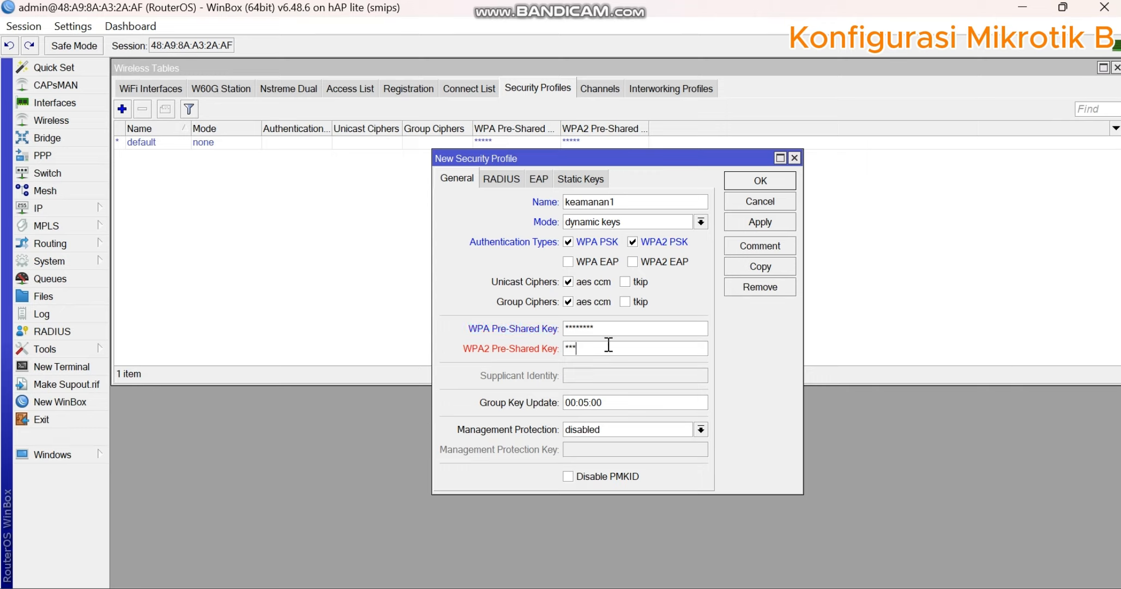
{"action": "left_click", "coordinate": [608, 345]}
{"action": "type", "text": "12345678"}
{"action": "left_click", "coordinate": [762, 221]}
{"action": "left_click", "coordinate": [760, 181]}
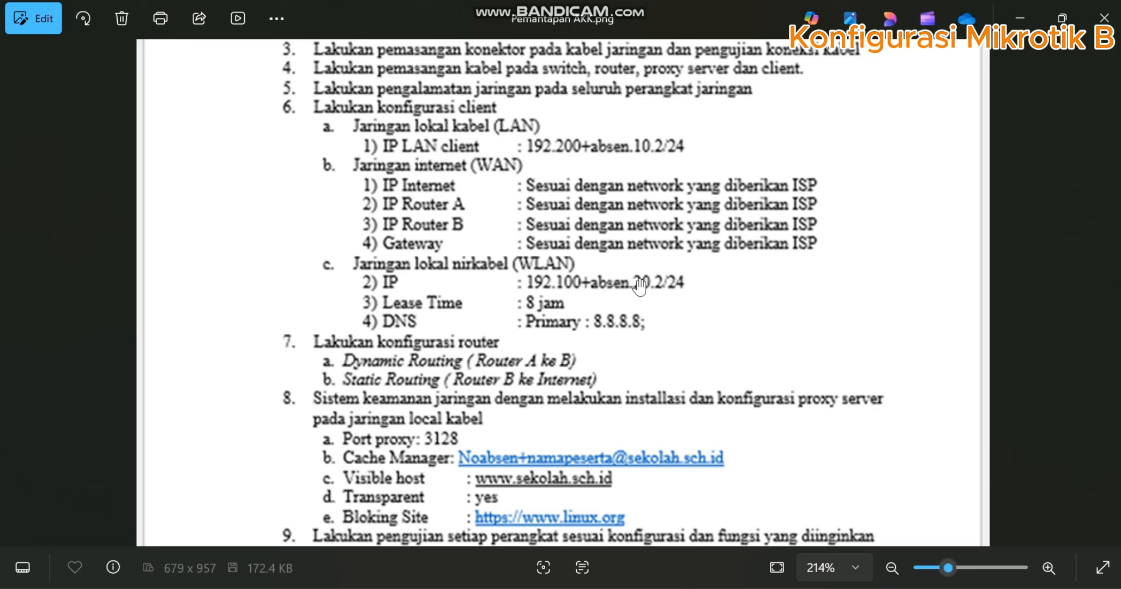
- Check the WLAN address on the task sheet and add the IP address 192.101.20.2/24 to the router's address list
{"action": "mouse_move", "coordinate": [687, 587]}
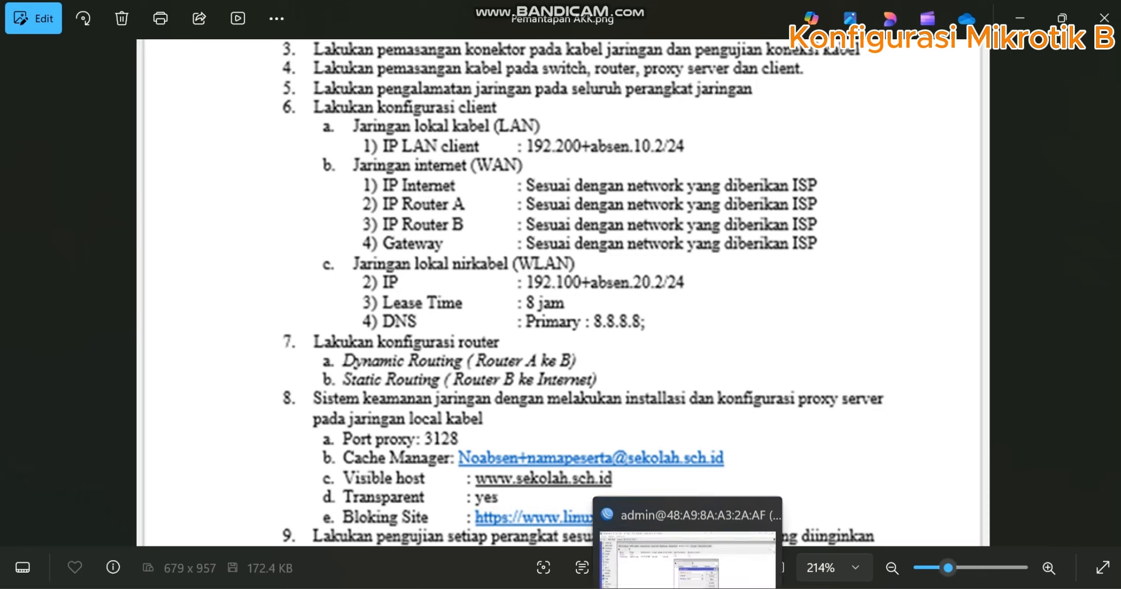
{"action": "left_click", "coordinate": [654, 535]}
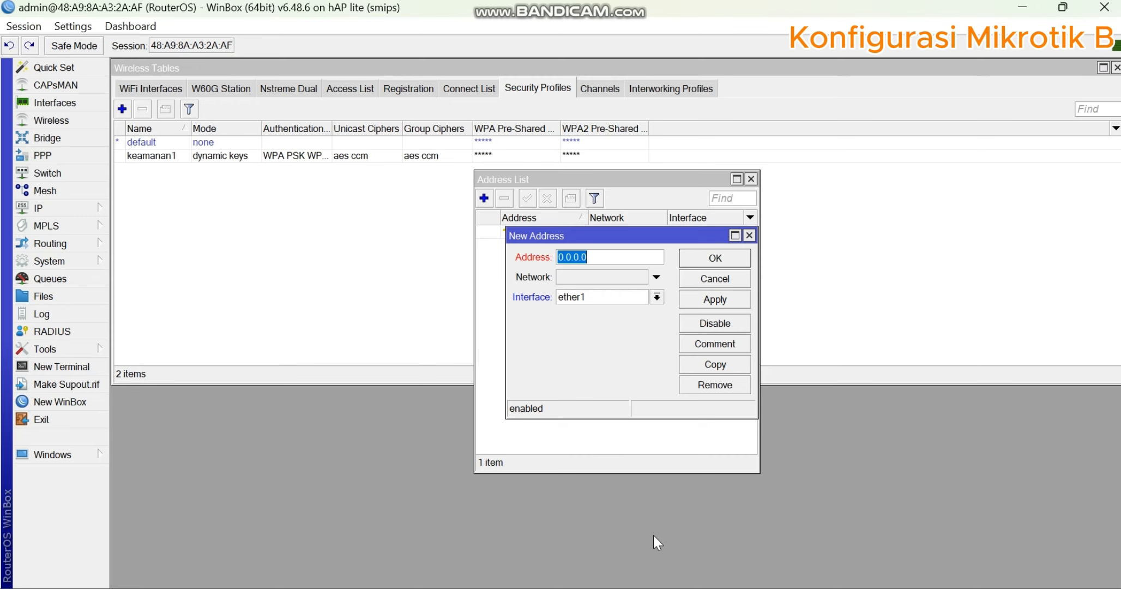
{"action": "type", "text": "192.101.2"}
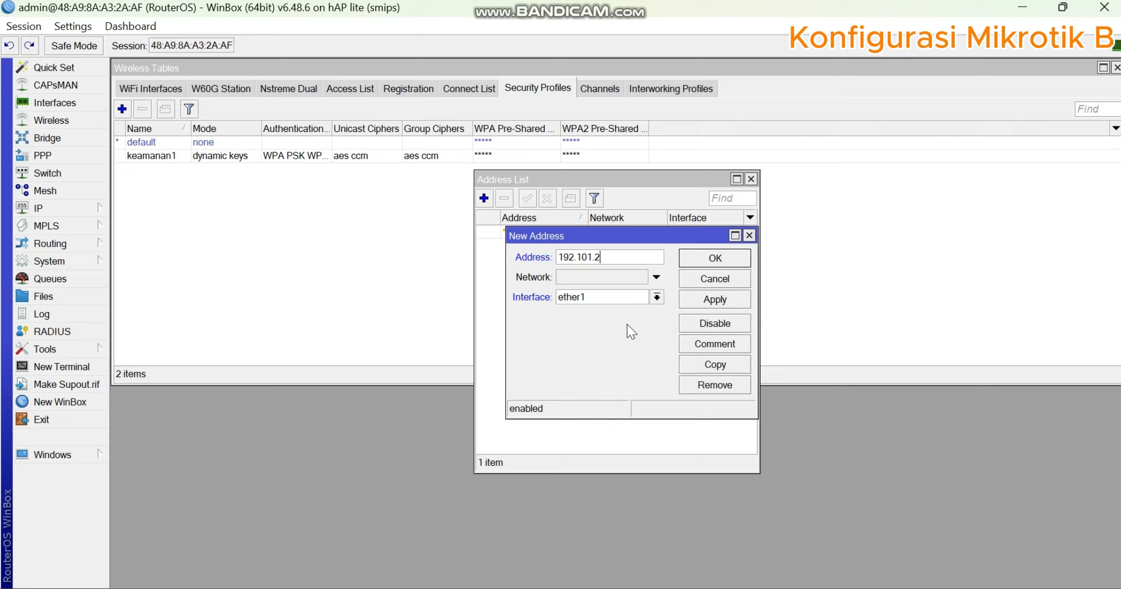
{"action": "type", "text": "0.2/24"}
{"action": "left_click", "coordinate": [720, 304]}
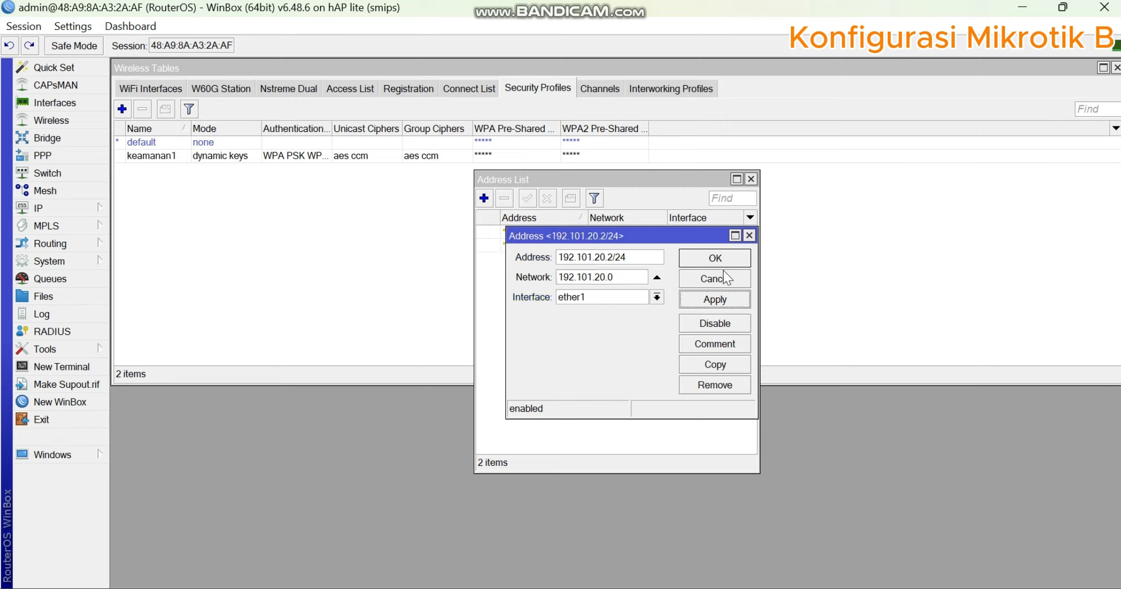
- Set the interface of the new 192.101.20.2/24 address to wlan1 and save the entry
{"action": "left_click", "coordinate": [634, 298]}
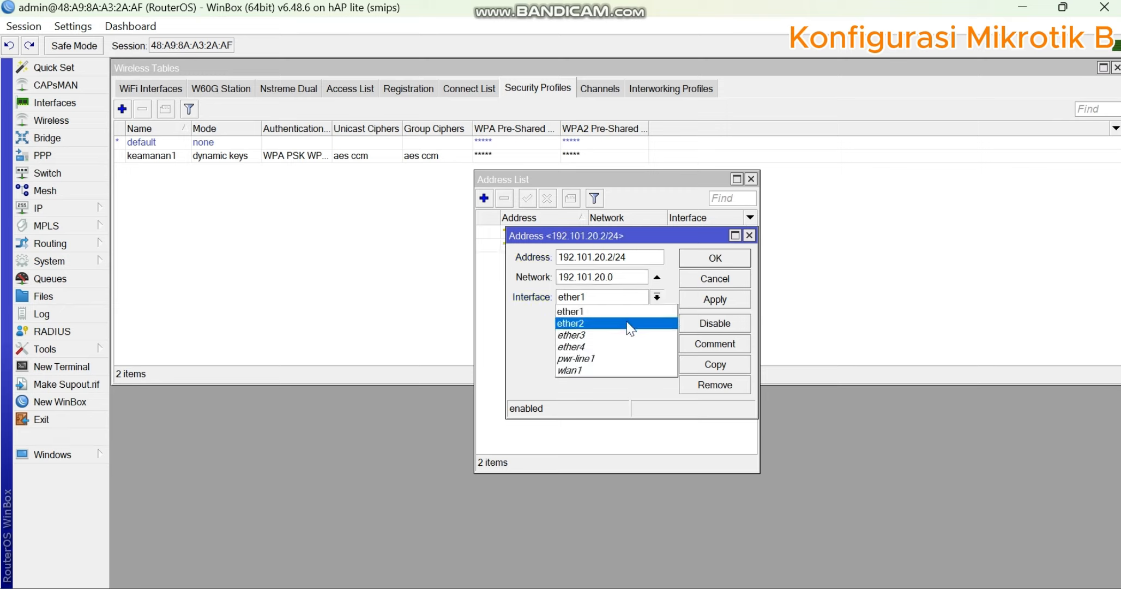
{"action": "left_click", "coordinate": [632, 370]}
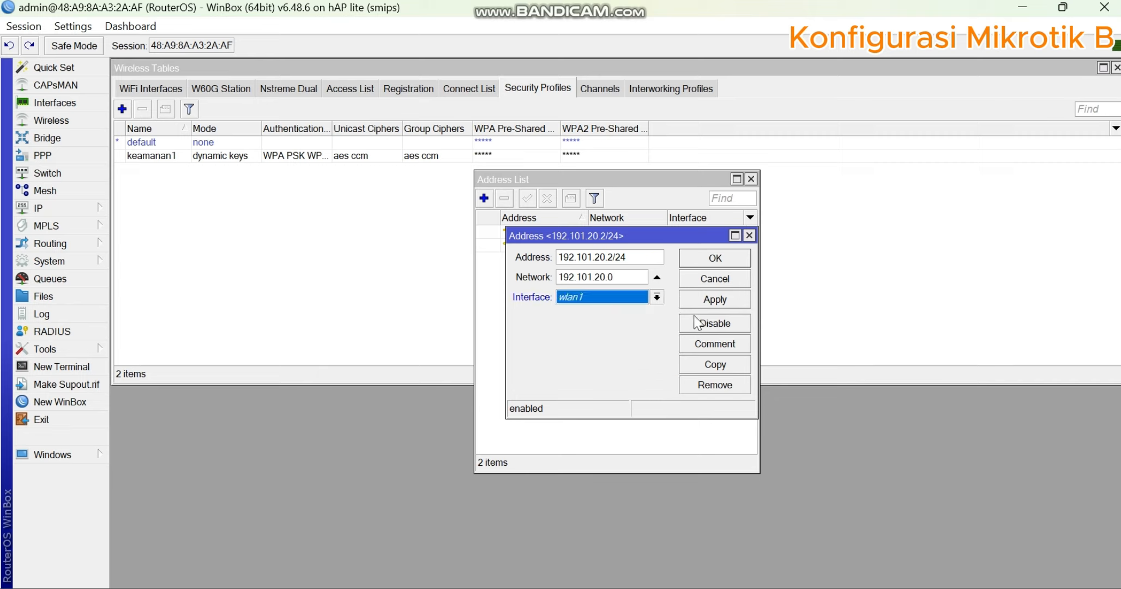
{"action": "left_click", "coordinate": [715, 256]}
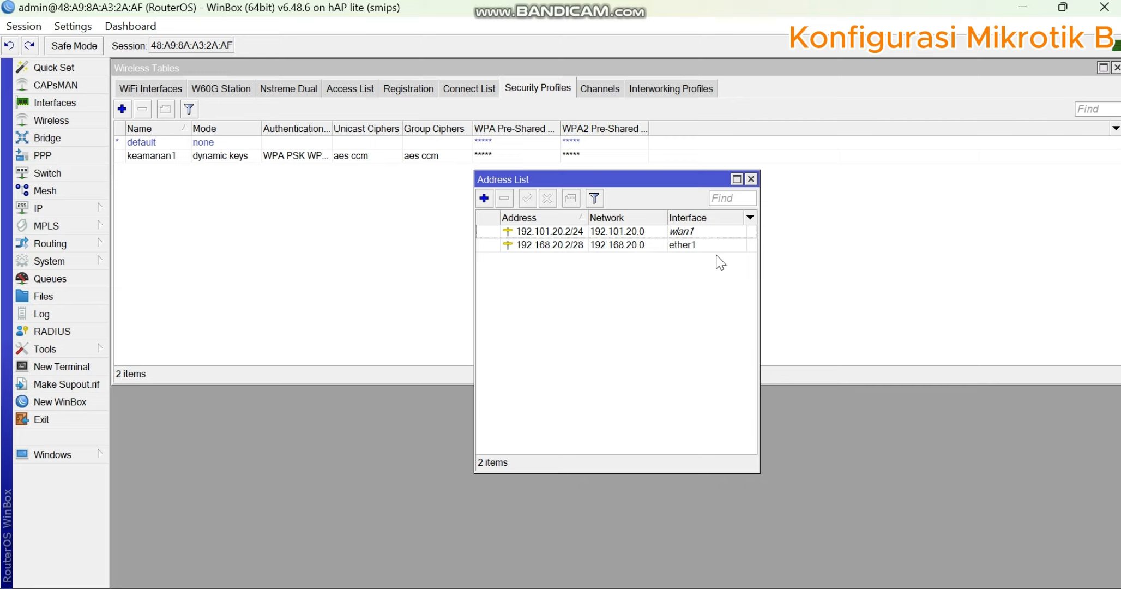
- Review the settings of the 192.101.20.2/24 address entry assigned to wlan1 and close it without changing anything
{"action": "left_click", "coordinate": [697, 234]}
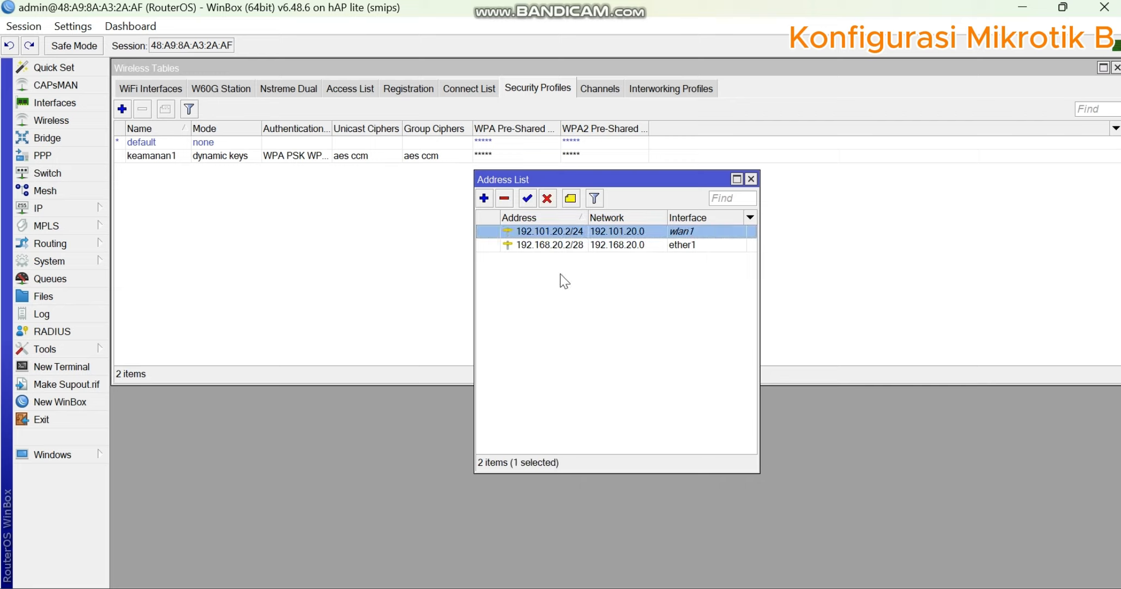
{"action": "double_click", "coordinate": [624, 233]}
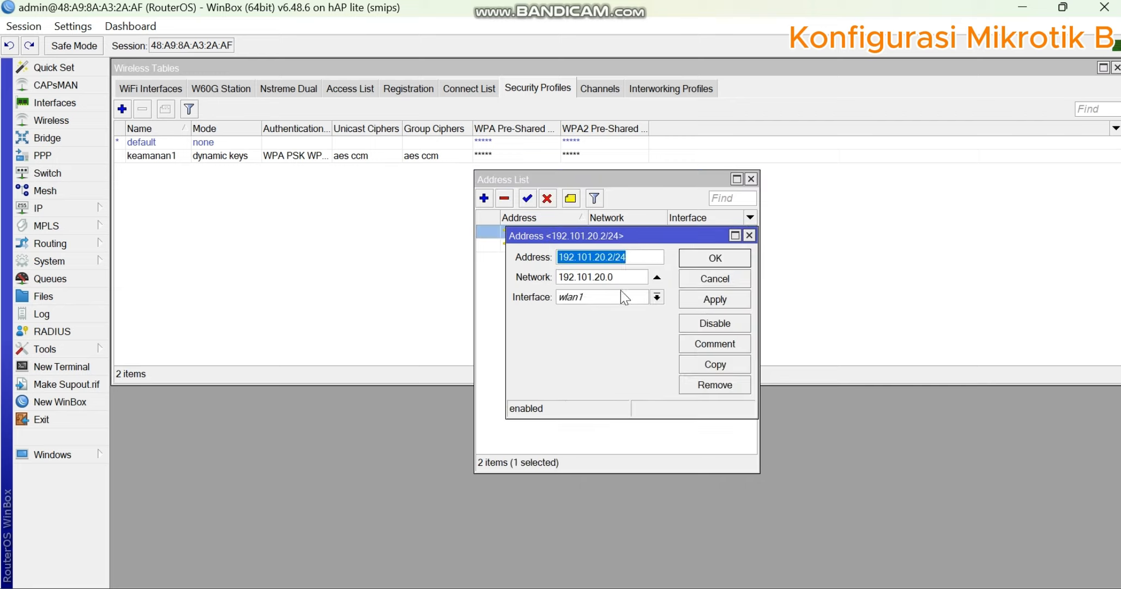
{"action": "left_click", "coordinate": [714, 258]}
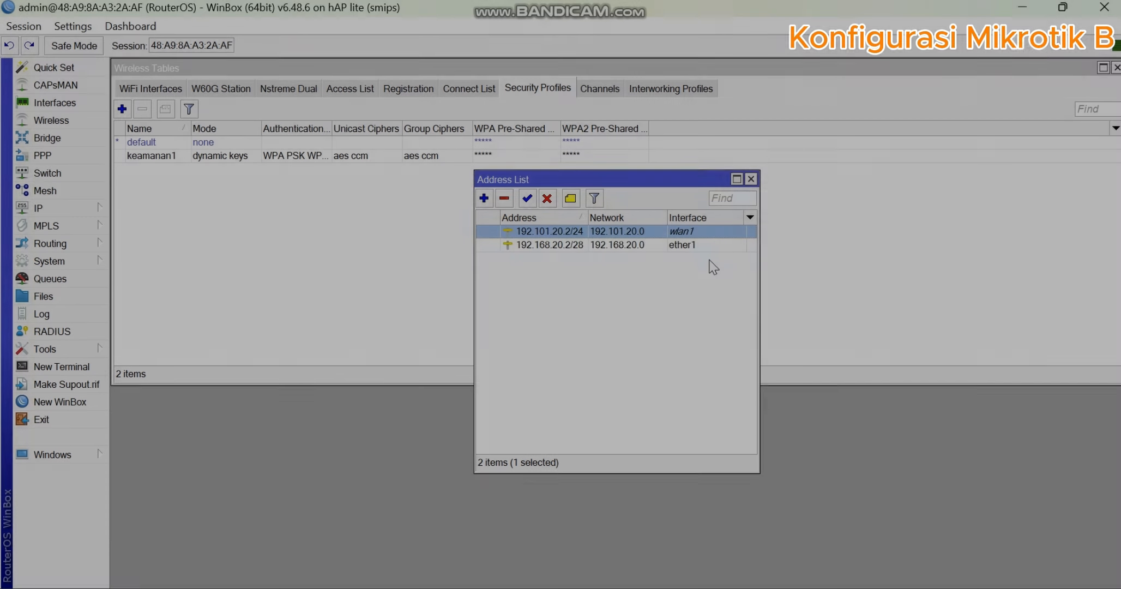
{"action": "left_click", "coordinate": [637, 303]}
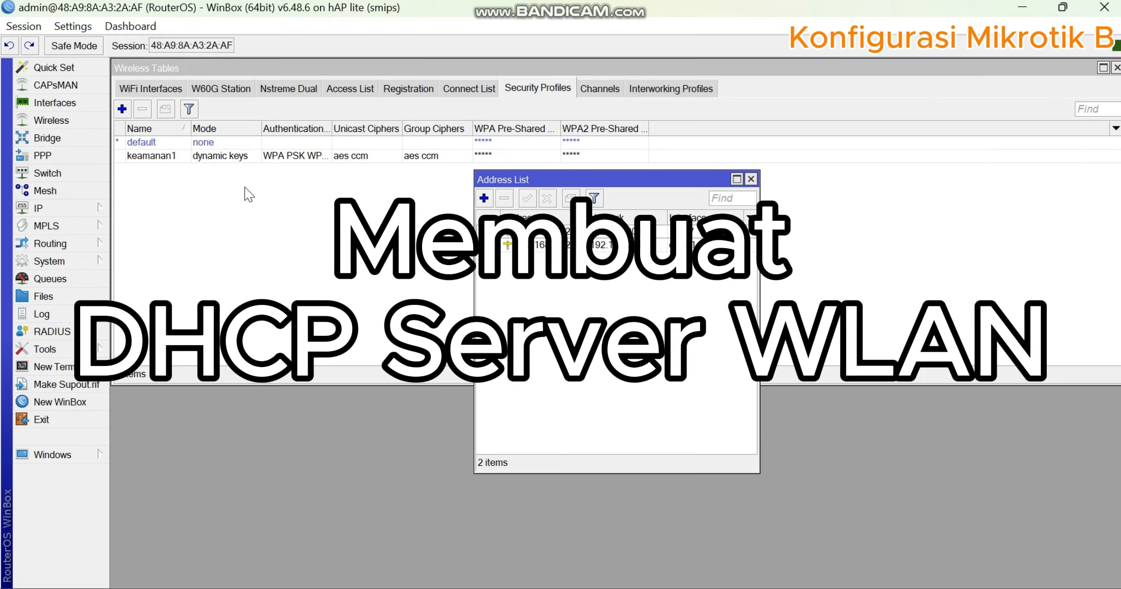
- Start the DHCP server setup on wlan1 with address space 192.101.20.0/24, accepting the proposed gateway and address pool
{"action": "left_click", "coordinate": [93, 206]}
{"action": "left_click", "coordinate": [166, 280]}
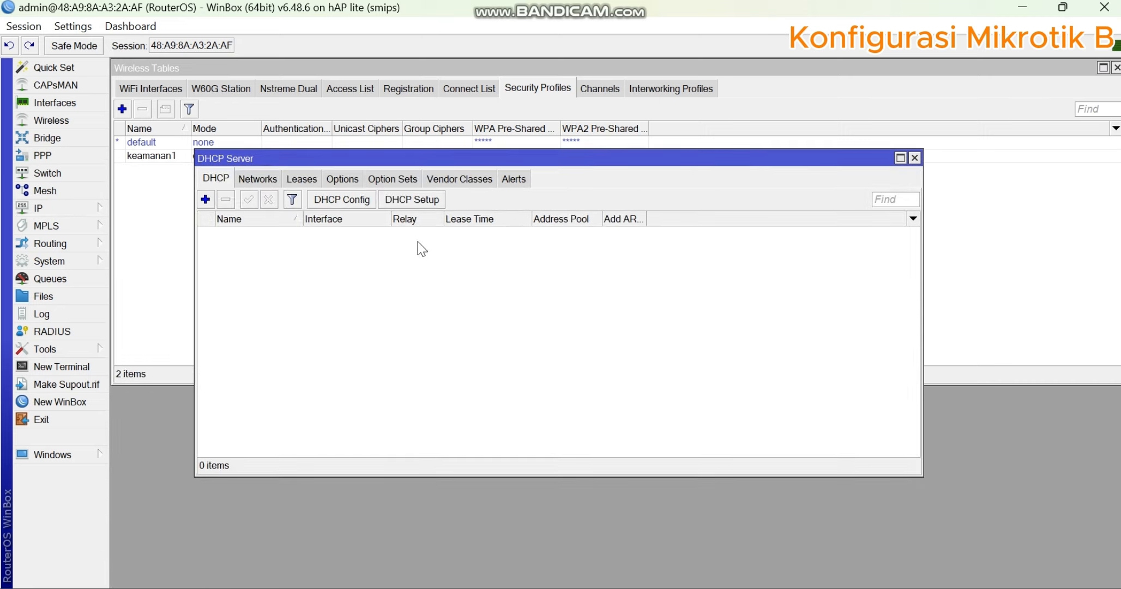
{"action": "left_click", "coordinate": [412, 200]}
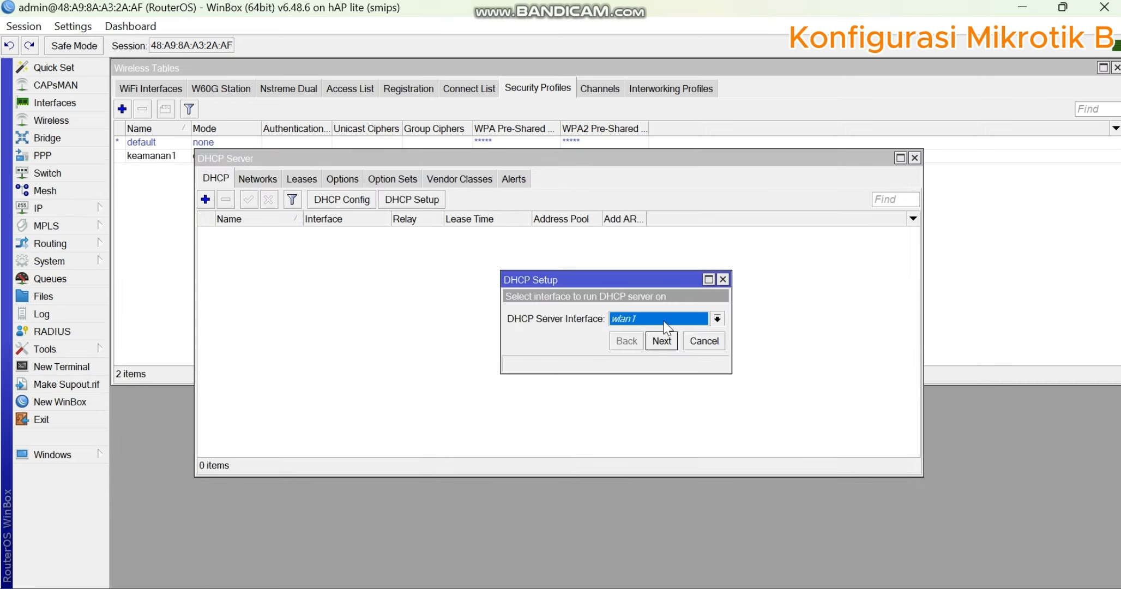
{"action": "left_click", "coordinate": [666, 326]}
{"action": "left_click", "coordinate": [665, 389]}
{"action": "left_click", "coordinate": [662, 342]}
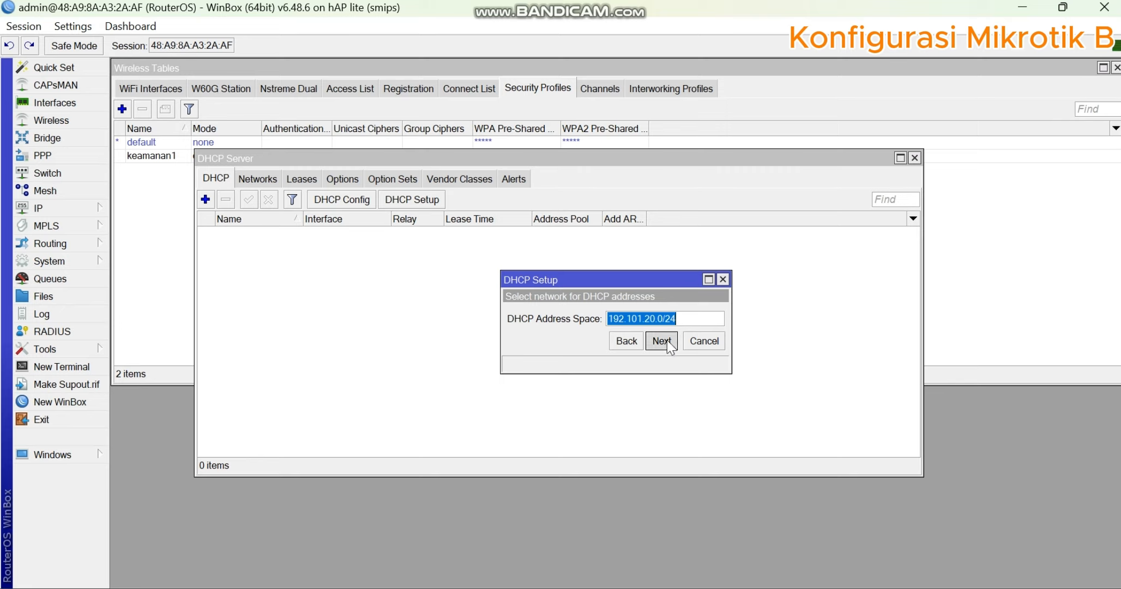
{"action": "left_click", "coordinate": [666, 340]}
{"action": "left_click", "coordinate": [666, 340]}
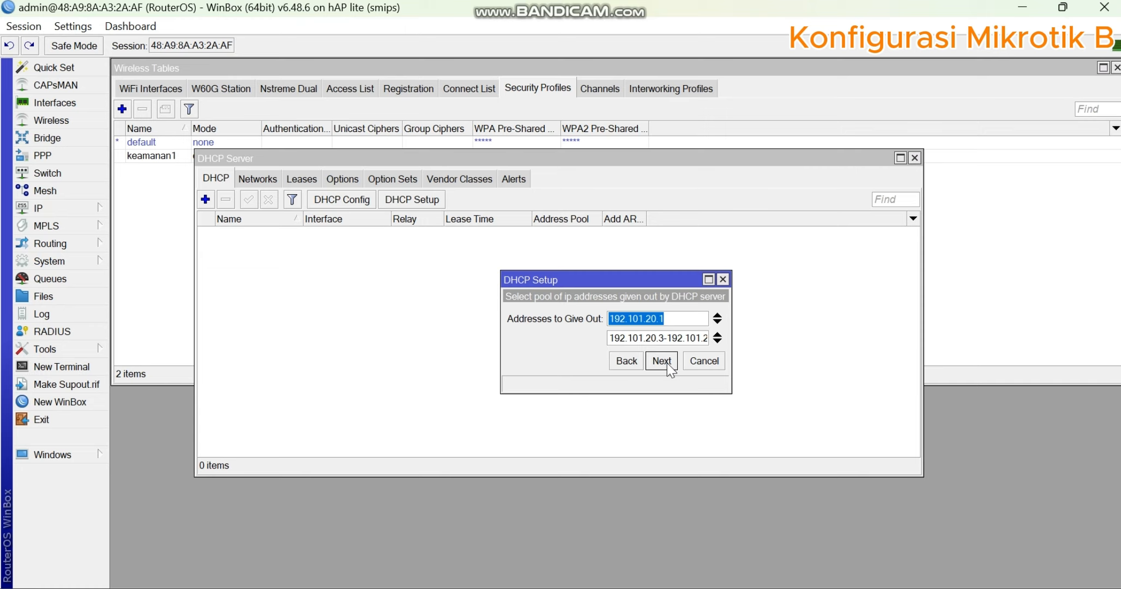
{"action": "left_click", "coordinate": [666, 361]}
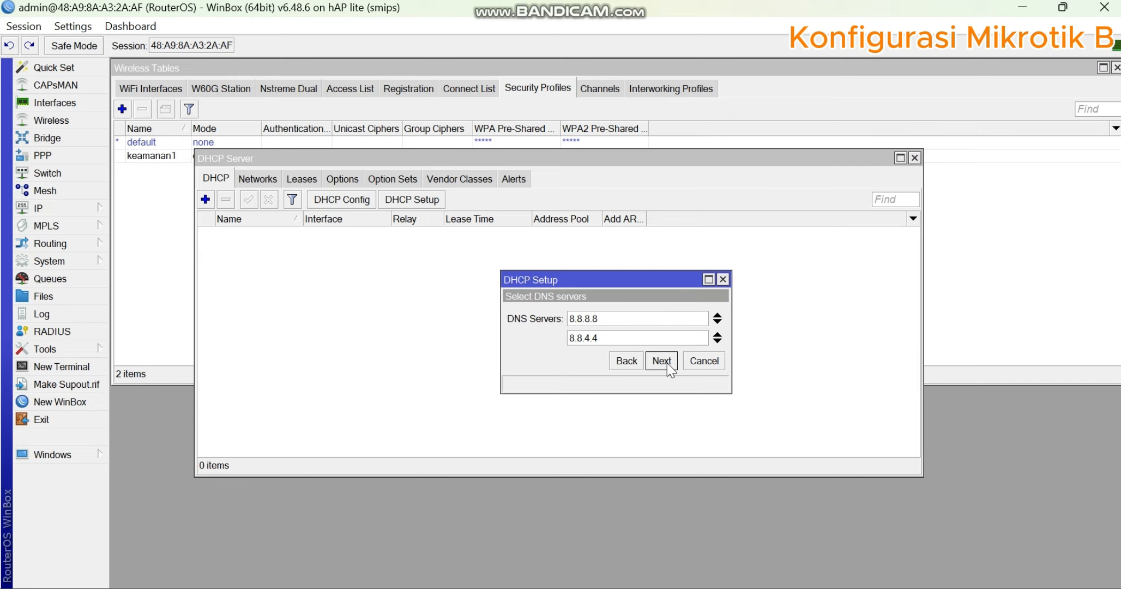
- Check the WLAN requirements on the task sheet and finish the DHCP setup with DNS servers 8.8.8.8 and 8.8.4.4 and a 00:10:00 lease time
{"action": "left_click", "coordinate": [627, 361]}
{"action": "key", "text": "alt+Tab"}
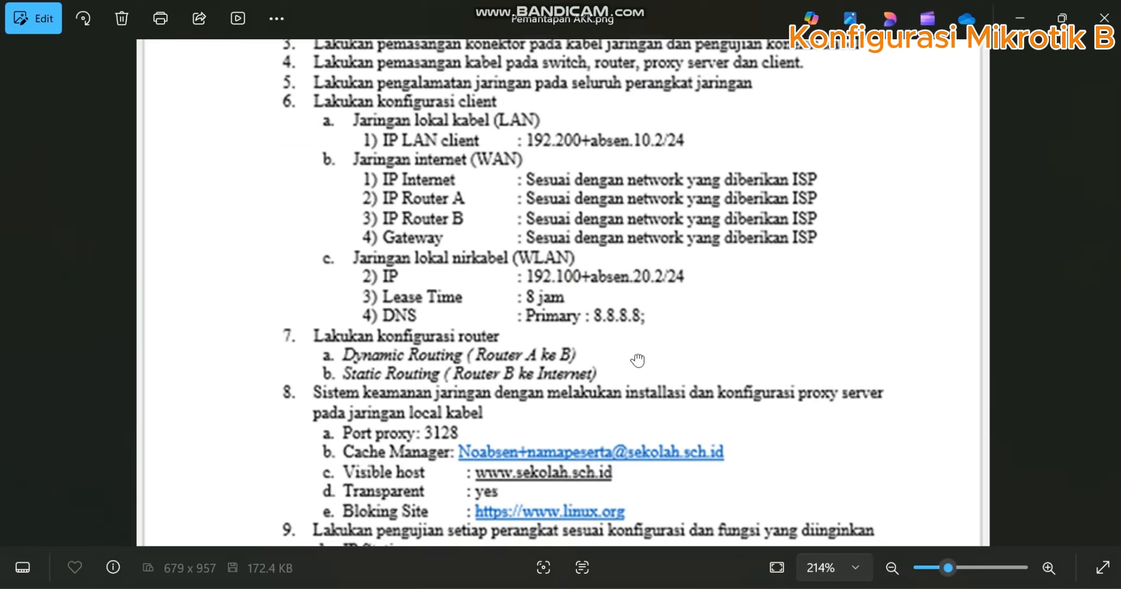
{"action": "scroll", "coordinate": [637, 360], "scroll_direction": "down", "scroll_amount": 3}
{"action": "scroll", "coordinate": [659, 473], "scroll_direction": "up", "scroll_amount": 5}
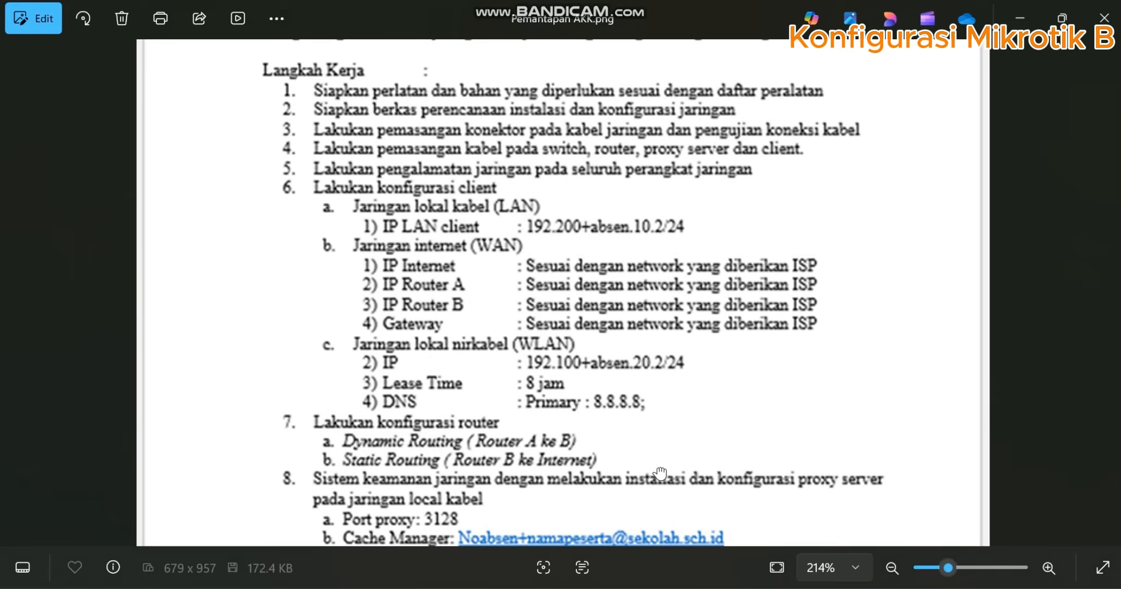
{"action": "scroll", "coordinate": [660, 473], "scroll_direction": "down", "scroll_amount": 8}
{"action": "scroll", "coordinate": [688, 467], "scroll_direction": "up", "scroll_amount": 7}
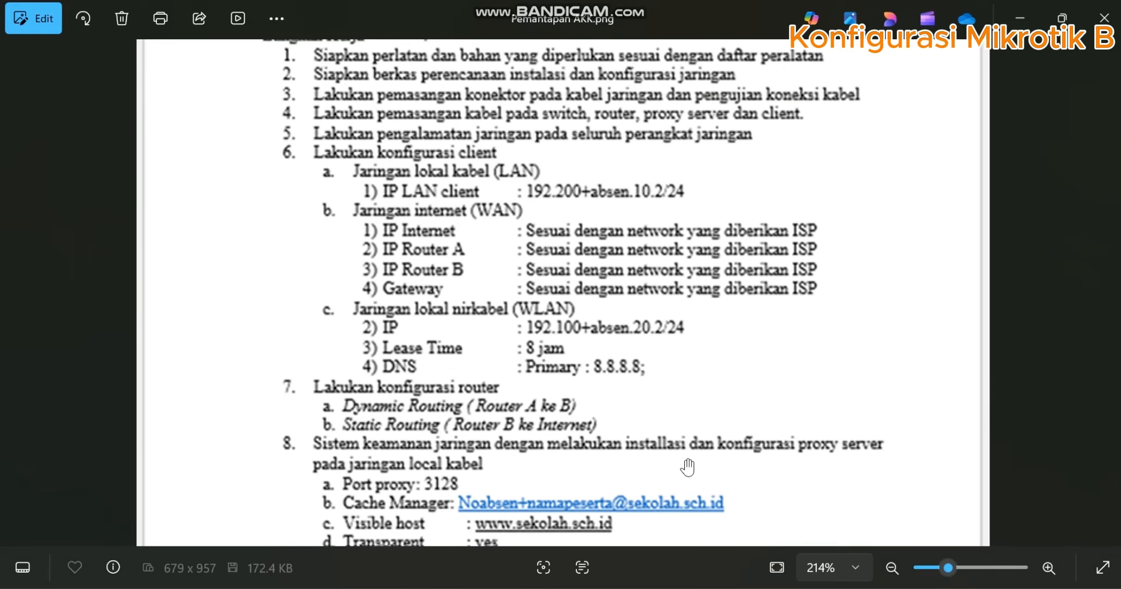
{"action": "key", "text": "alt+Tab"}
{"action": "left_click", "coordinate": [661, 360]}
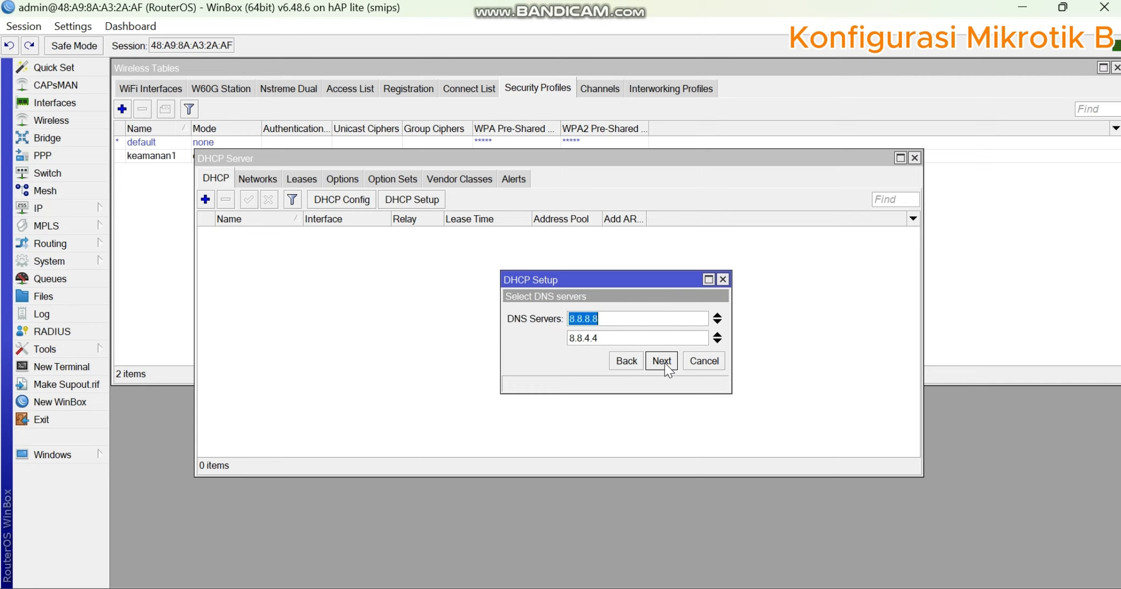
{"action": "left_click", "coordinate": [662, 361]}
{"action": "left_click", "coordinate": [661, 360]}
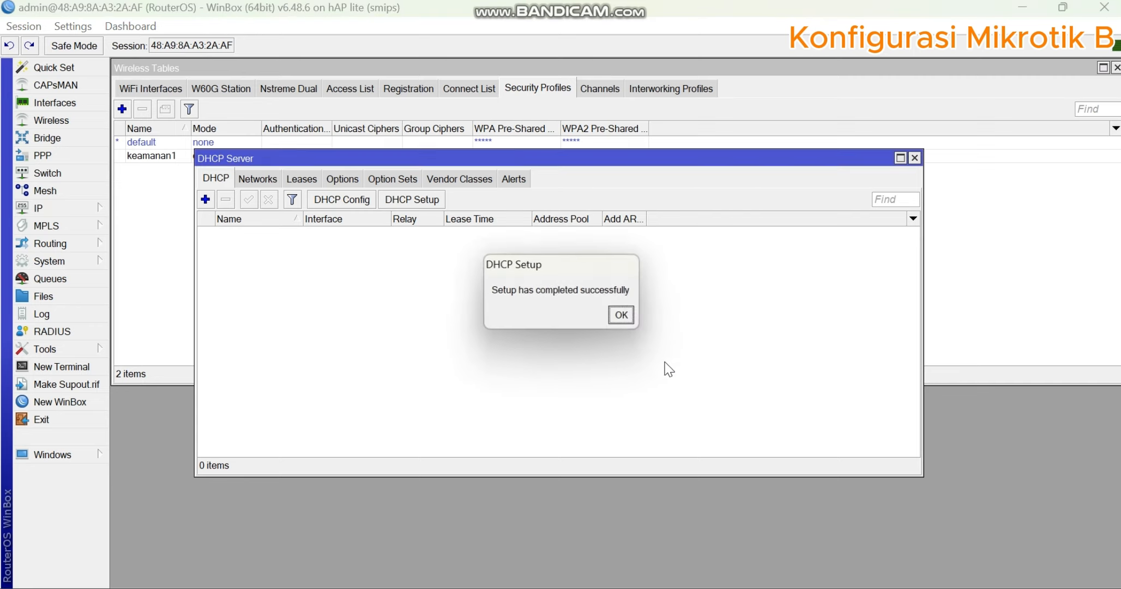
{"action": "left_click", "coordinate": [620, 318]}
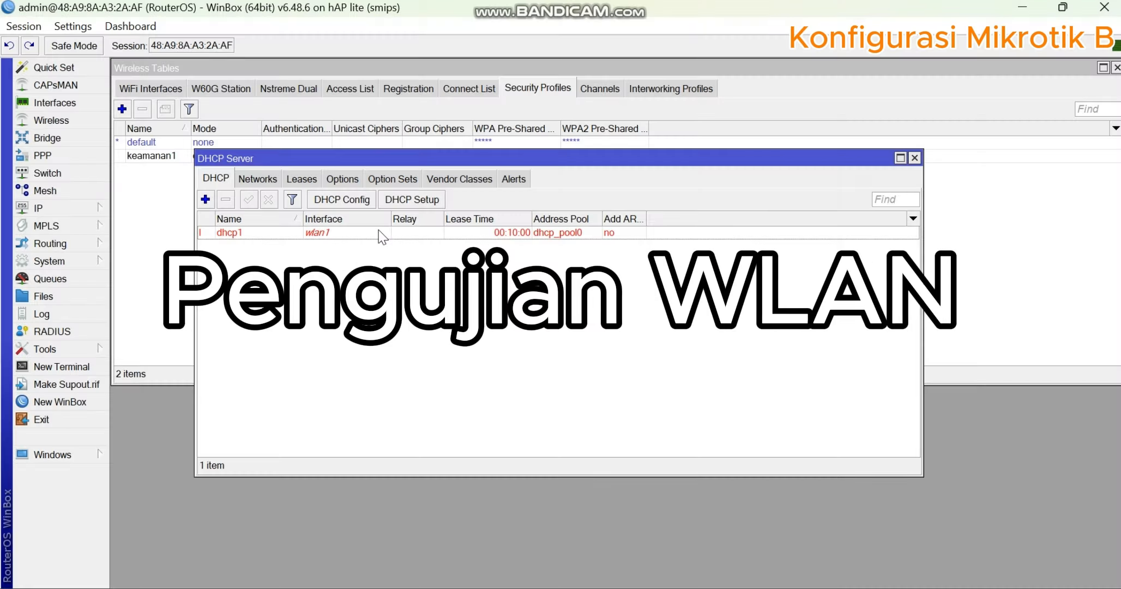
- Connect the computer to the router's open Wi-Fi network, dismiss the network security notification and check the active wireless connection
{"action": "left_click", "coordinate": [381, 232]}
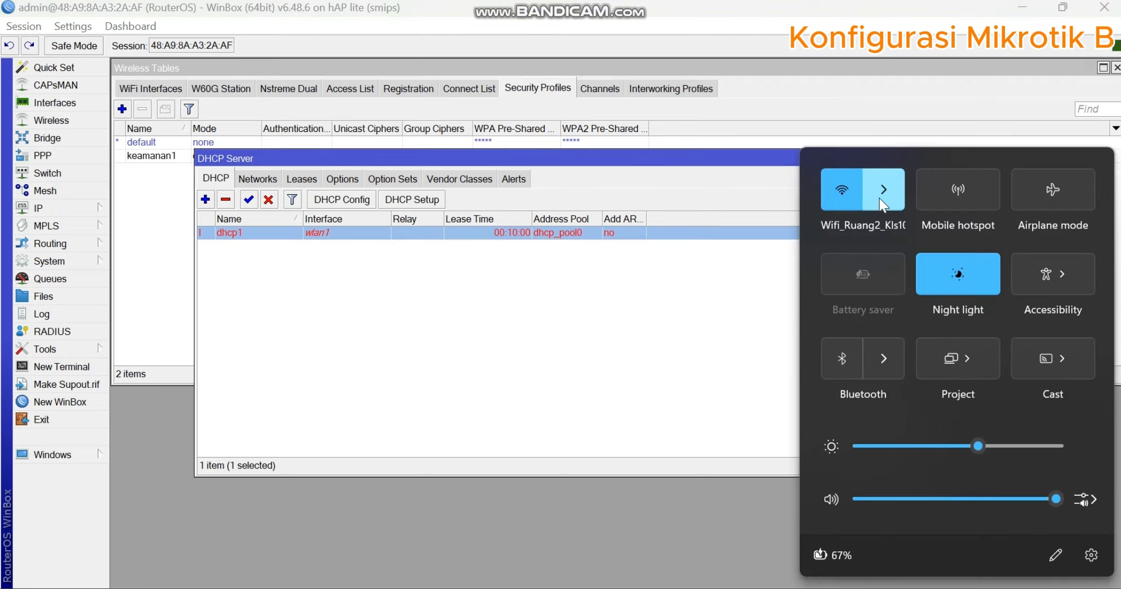
{"action": "left_click", "coordinate": [891, 193]}
{"action": "left_click", "coordinate": [929, 303]}
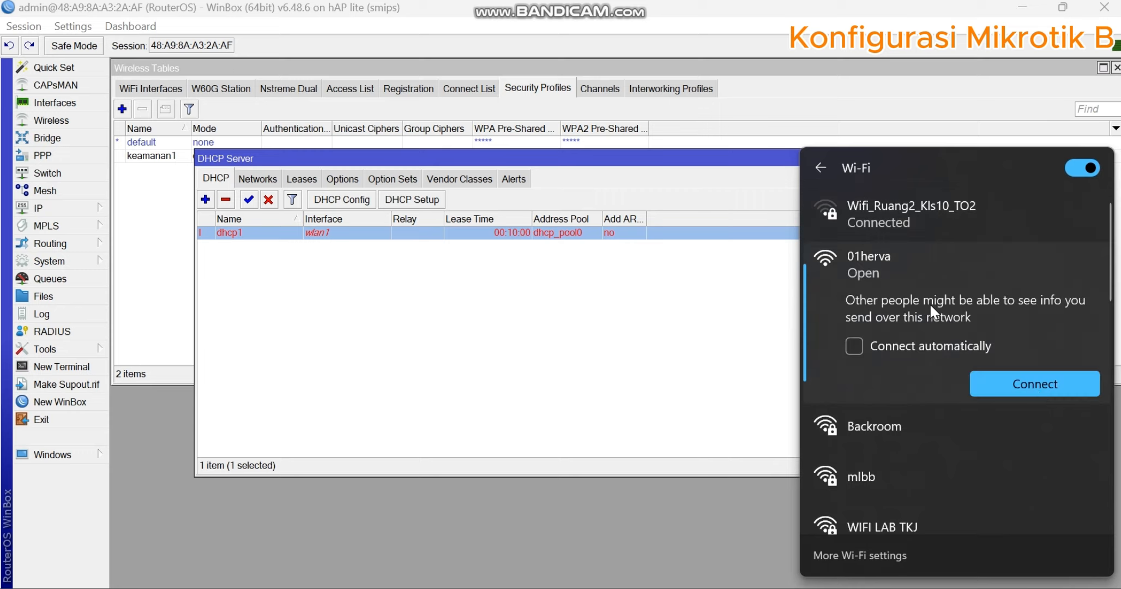
{"action": "left_click", "coordinate": [1015, 383]}
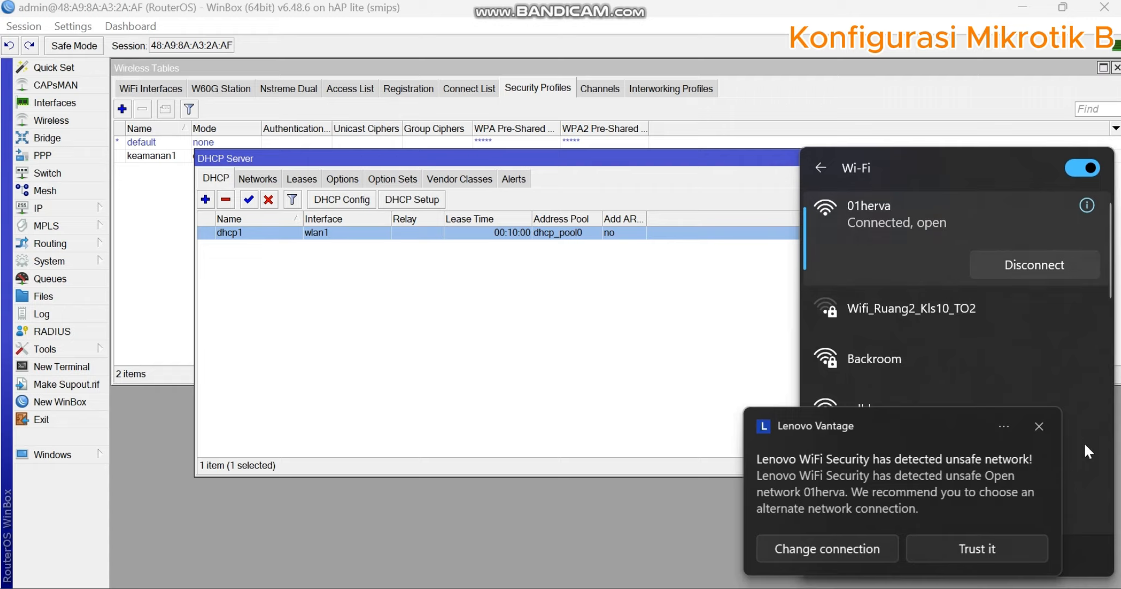
{"action": "left_click", "coordinate": [1038, 426]}
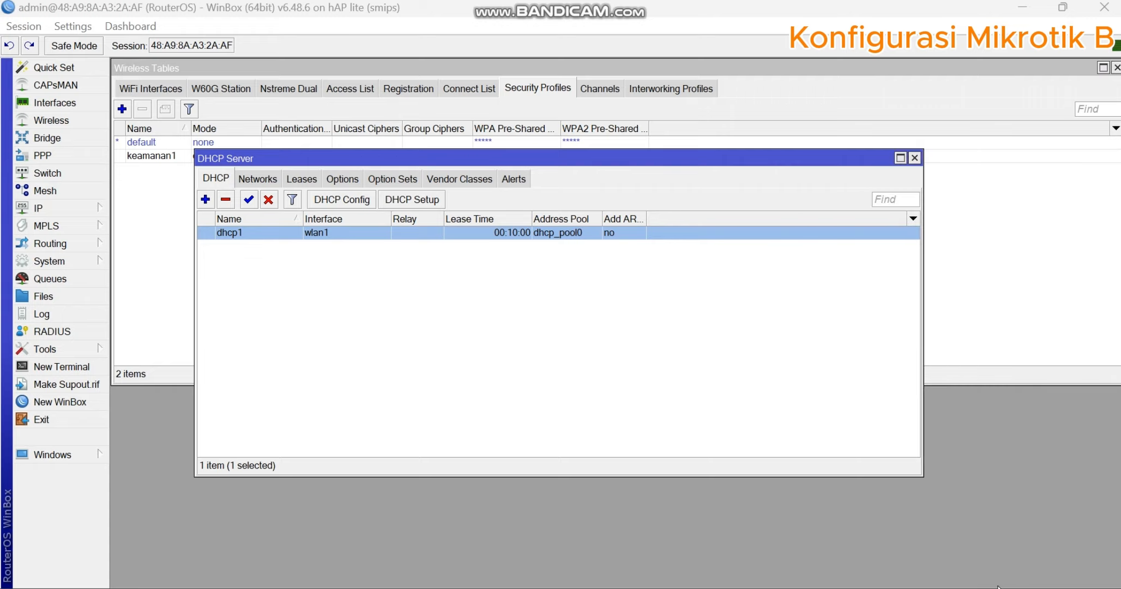
{"action": "left_click", "coordinate": [1019, 588]}
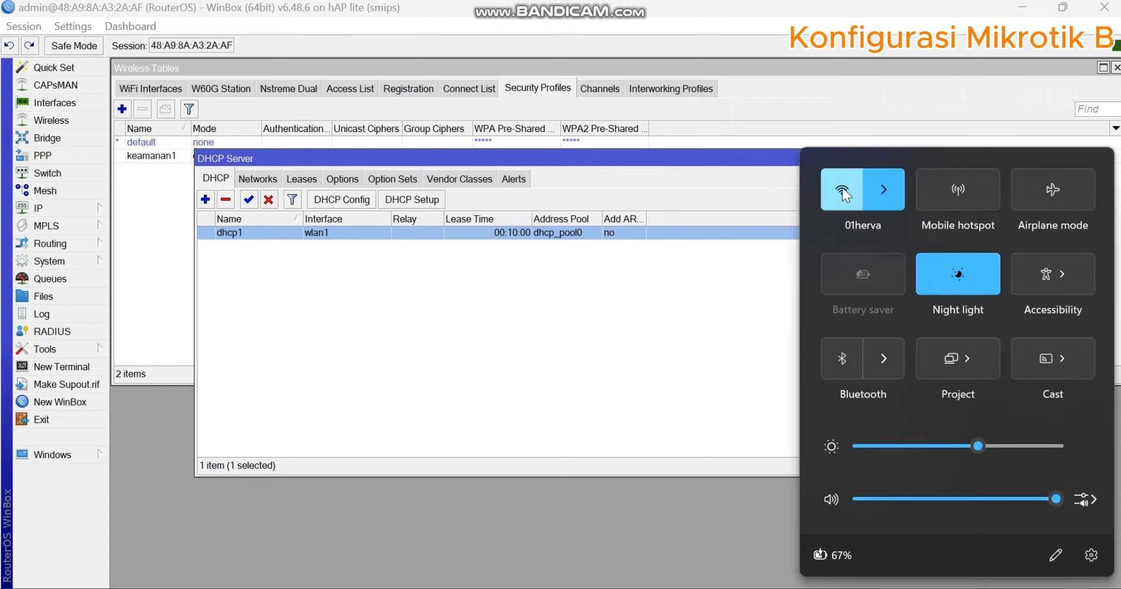
{"action": "left_click", "coordinate": [571, 327]}
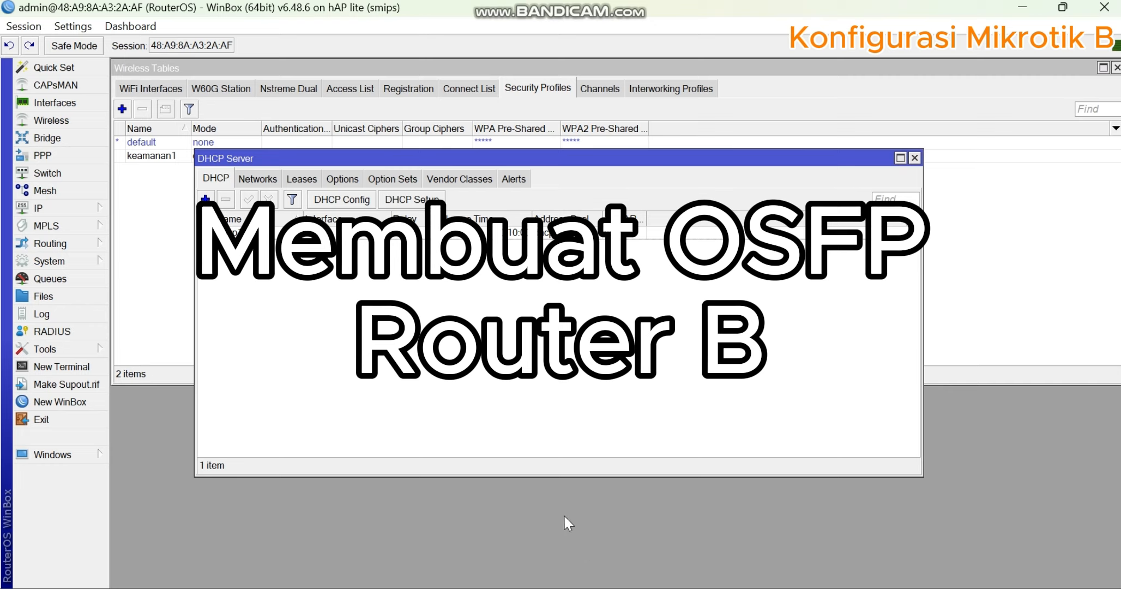
- Review the router configuration section of the task sheet and switch to the network topology diagram in Paint
{"action": "left_click", "coordinate": [565, 588]}
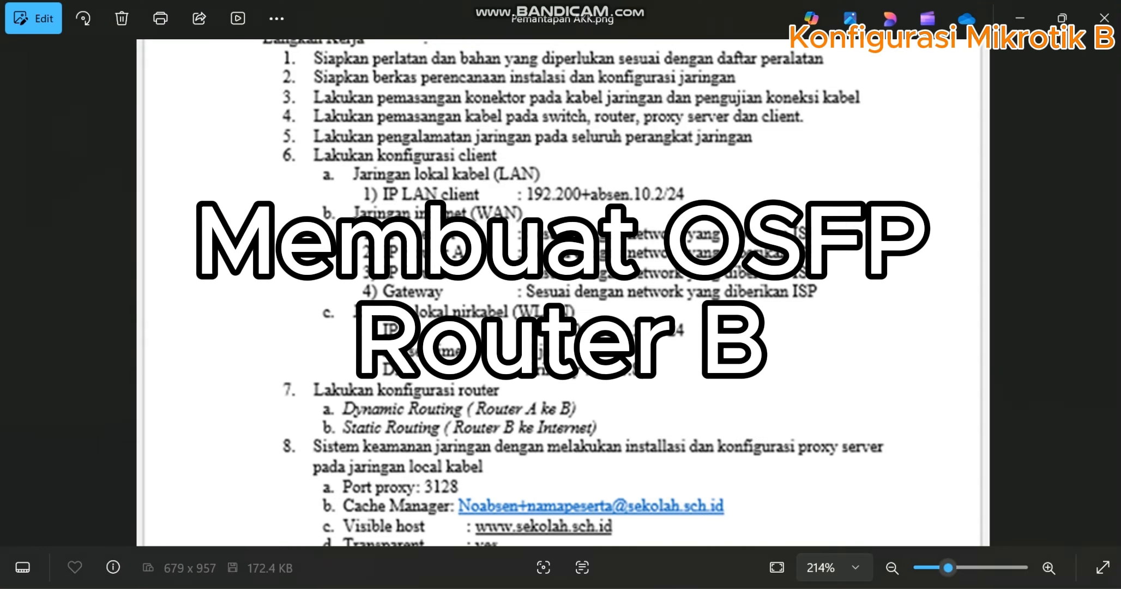
{"action": "scroll", "coordinate": [660, 342], "scroll_direction": "down", "scroll_amount": 5}
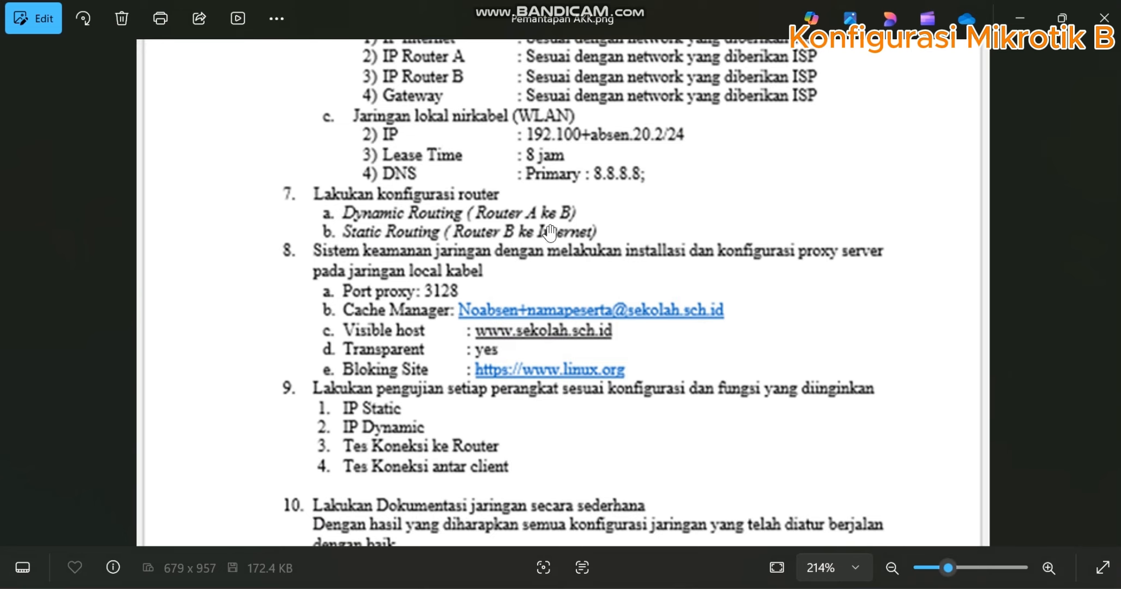
{"action": "scroll", "coordinate": [587, 204], "scroll_direction": "up", "scroll_amount": 2}
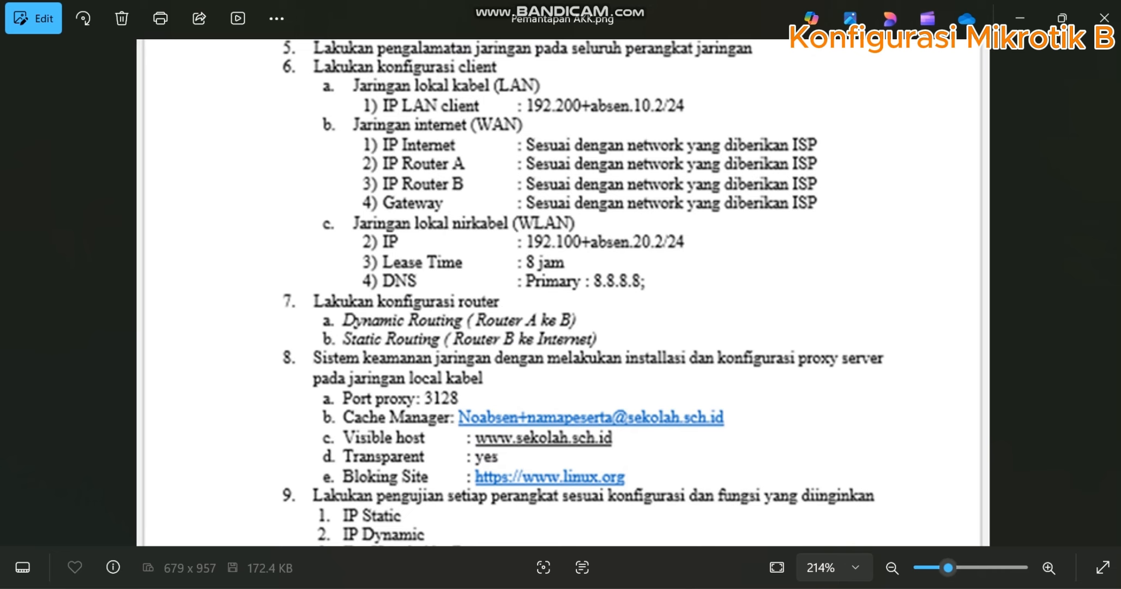
{"action": "key", "text": "alt+Tab"}
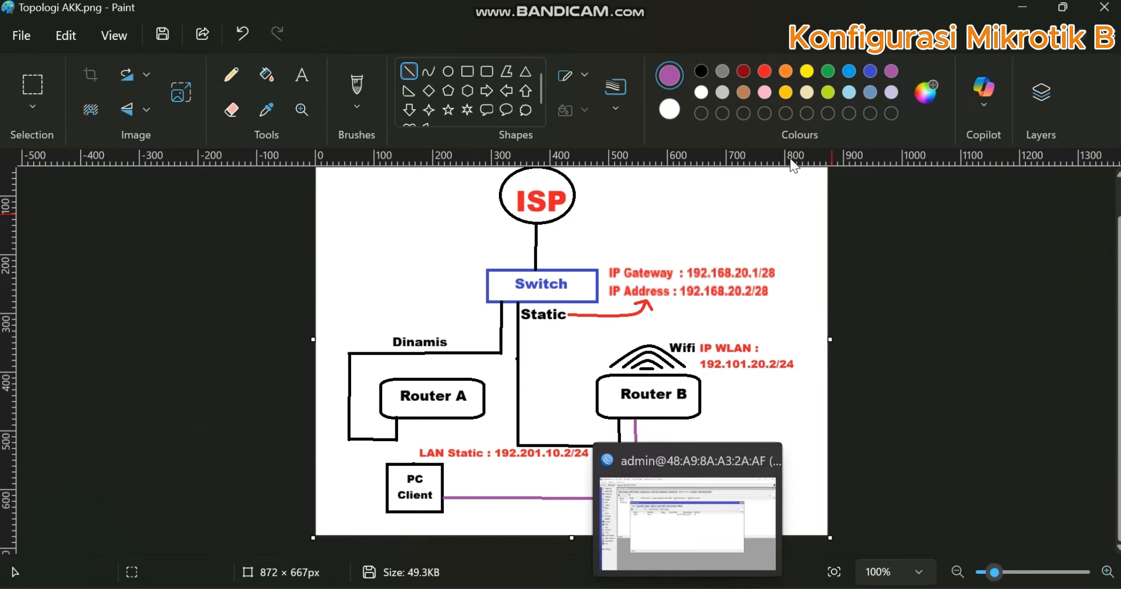
- Circle the WLAN address label with a 265 × 102 px purple ellipse and the gateway and IP address labels with a 377 × 111 px one
{"action": "left_click_drag", "start_coordinate": [659, 332], "coordinate": [783, 342]}
{"action": "key", "text": "ctrl+z"}
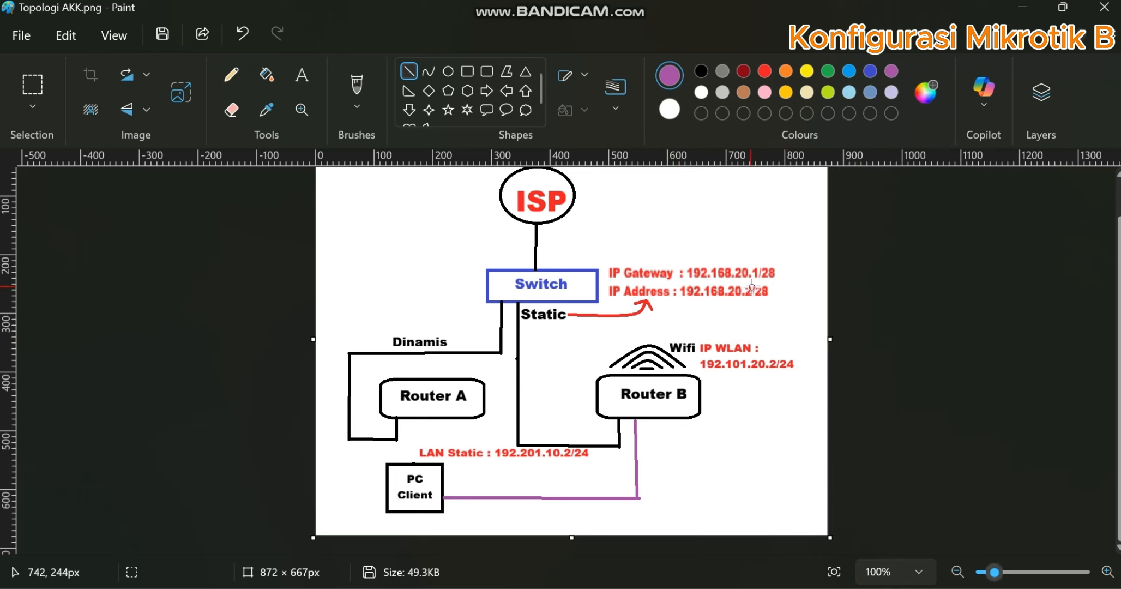
{"action": "left_click", "coordinate": [448, 72]}
{"action": "left_click_drag", "start_coordinate": [655, 326], "coordinate": [811, 388]}
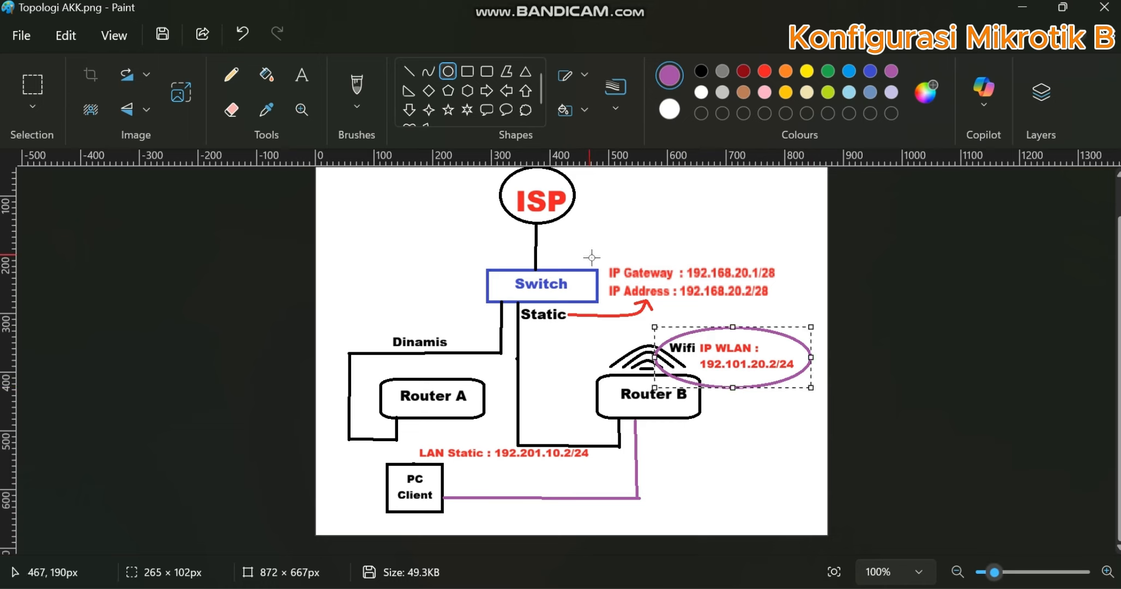
{"action": "left_click_drag", "start_coordinate": [591, 255], "coordinate": [812, 320]}
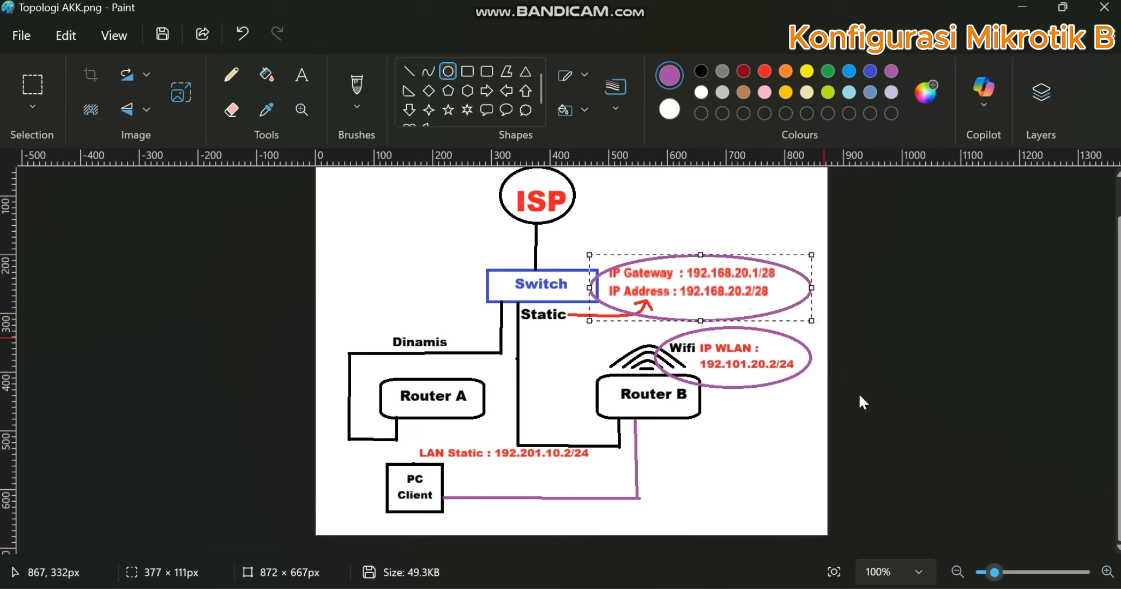
{"action": "left_click", "coordinate": [856, 450]}
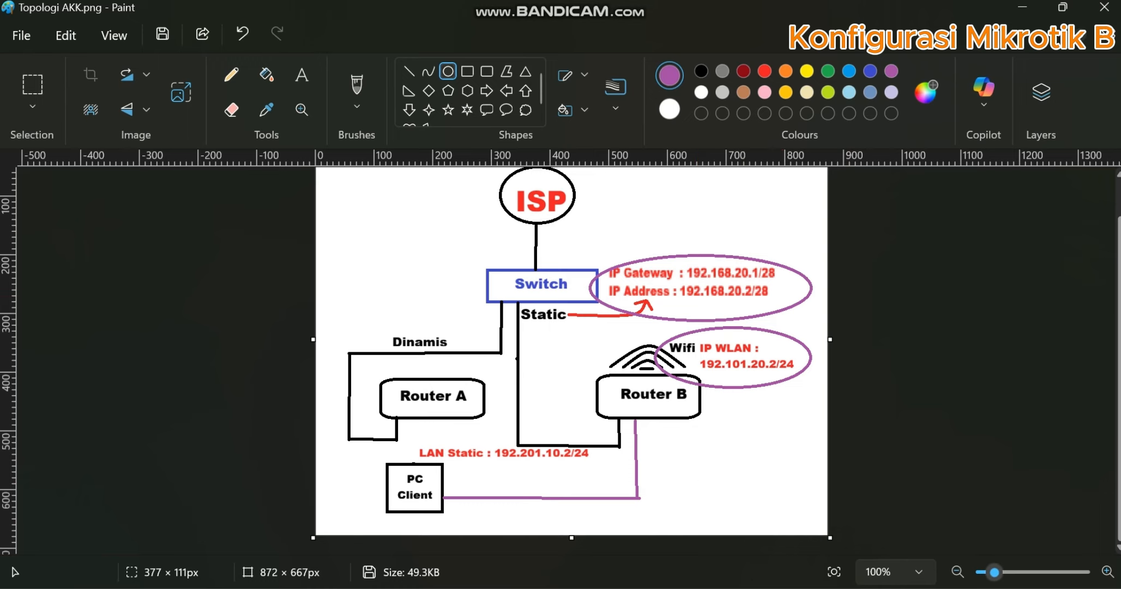
- Switch to WinBox on router B and open the list of OSPF networks
{"action": "left_click", "coordinate": [688, 588]}
{"action": "left_click", "coordinate": [914, 158]}
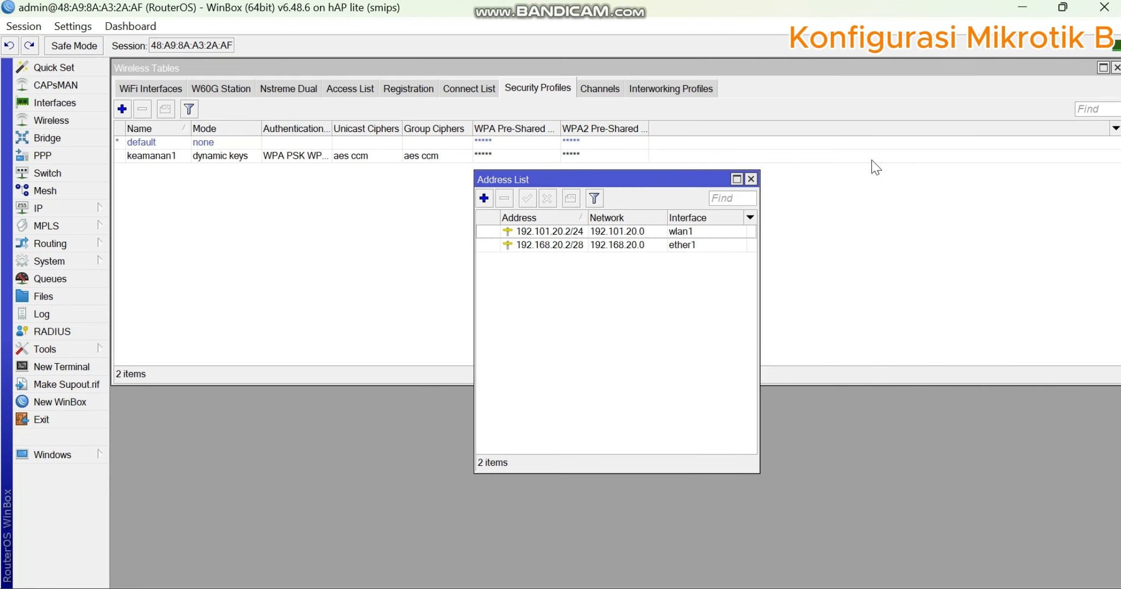
{"action": "left_click", "coordinate": [99, 213]}
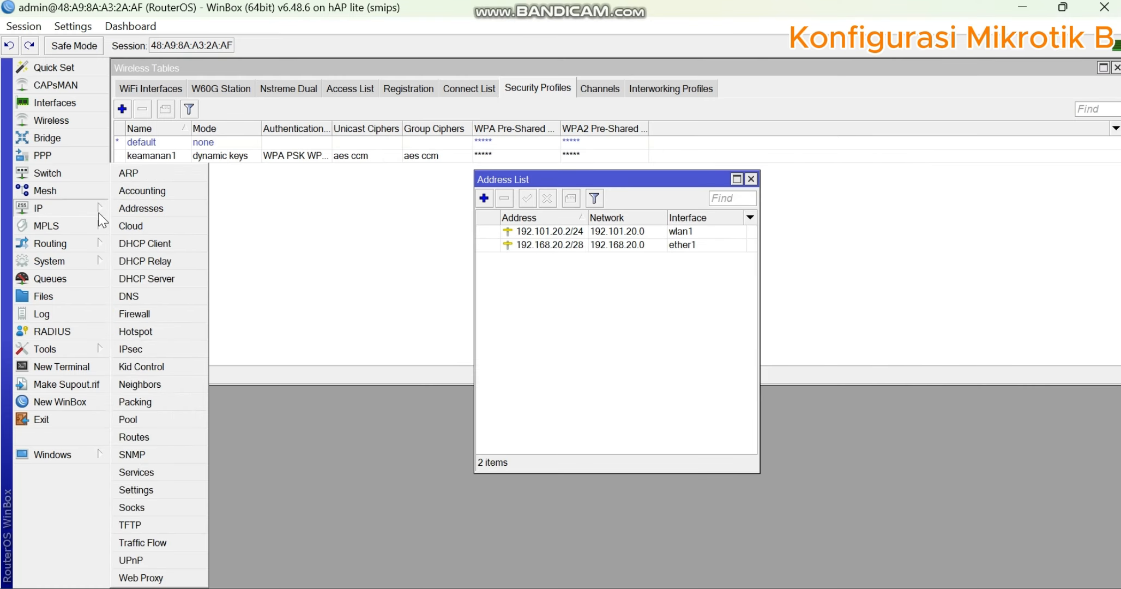
{"action": "left_click", "coordinate": [77, 239]}
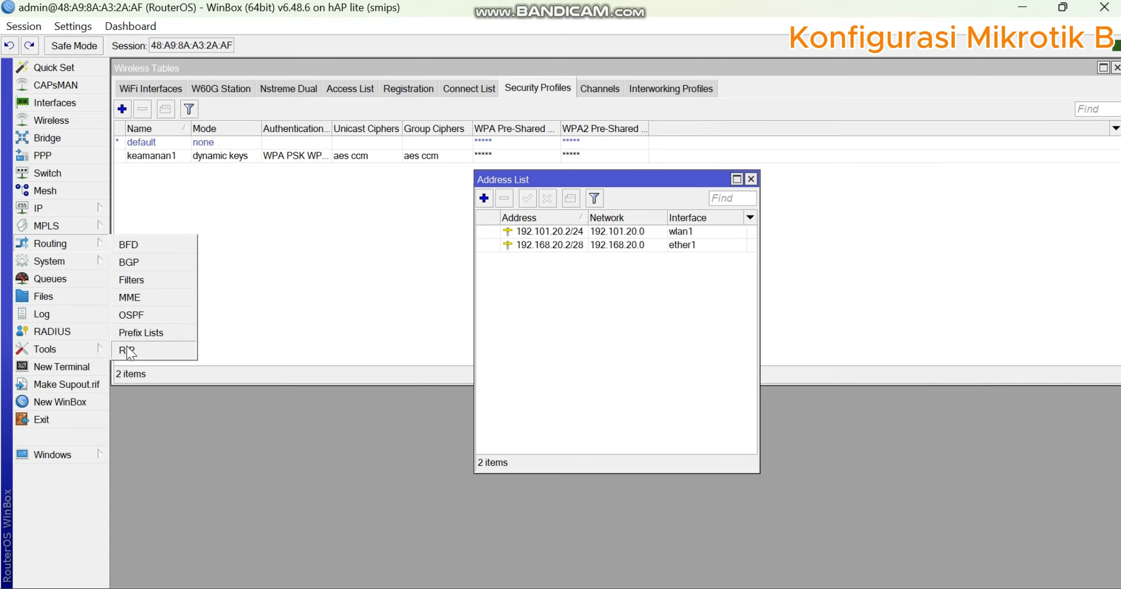
{"action": "left_click", "coordinate": [137, 319]}
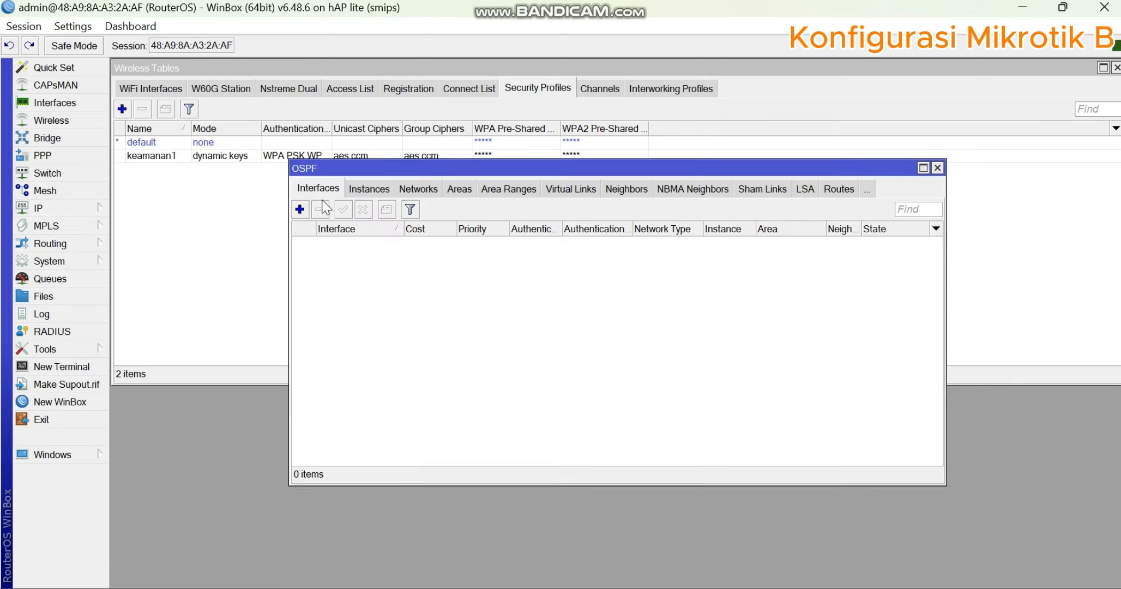
{"action": "left_click", "coordinate": [417, 188]}
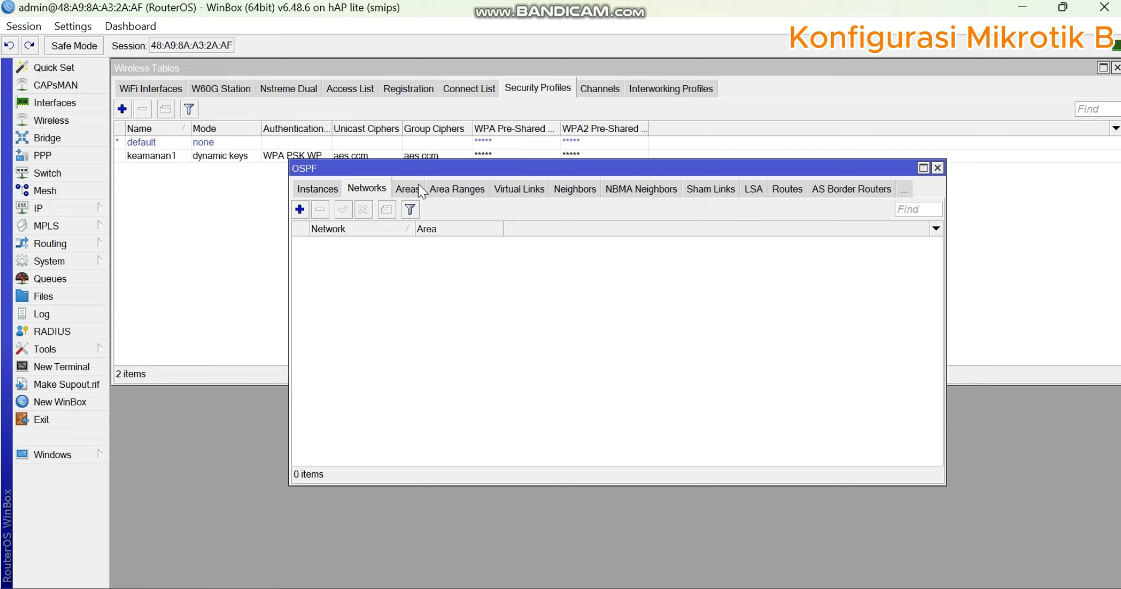
- Check the gateway subnet on the topology diagram and add OSPF network 192.168.20.0 in the backbone area
{"action": "left_click", "coordinate": [299, 210]}
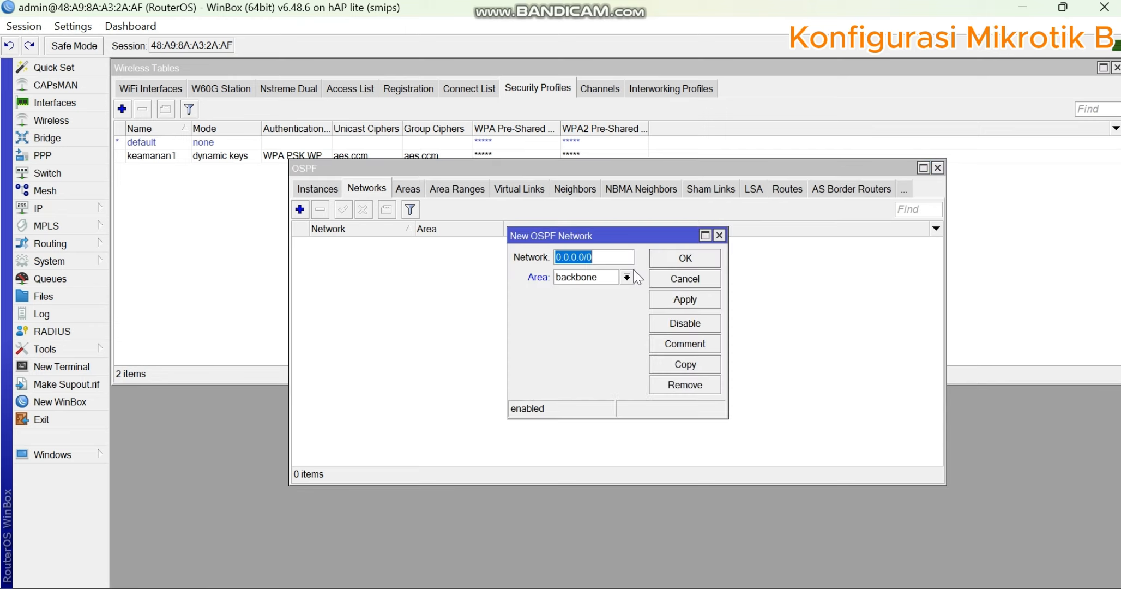
{"action": "key", "text": "alt+Tab"}
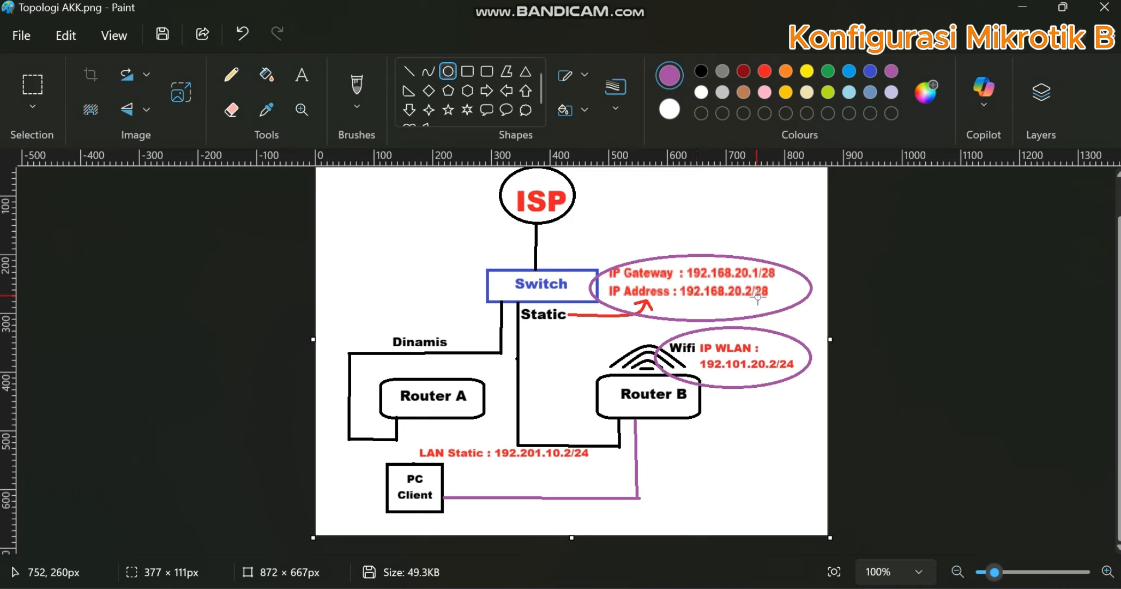
{"action": "key", "text": "alt+Tab"}
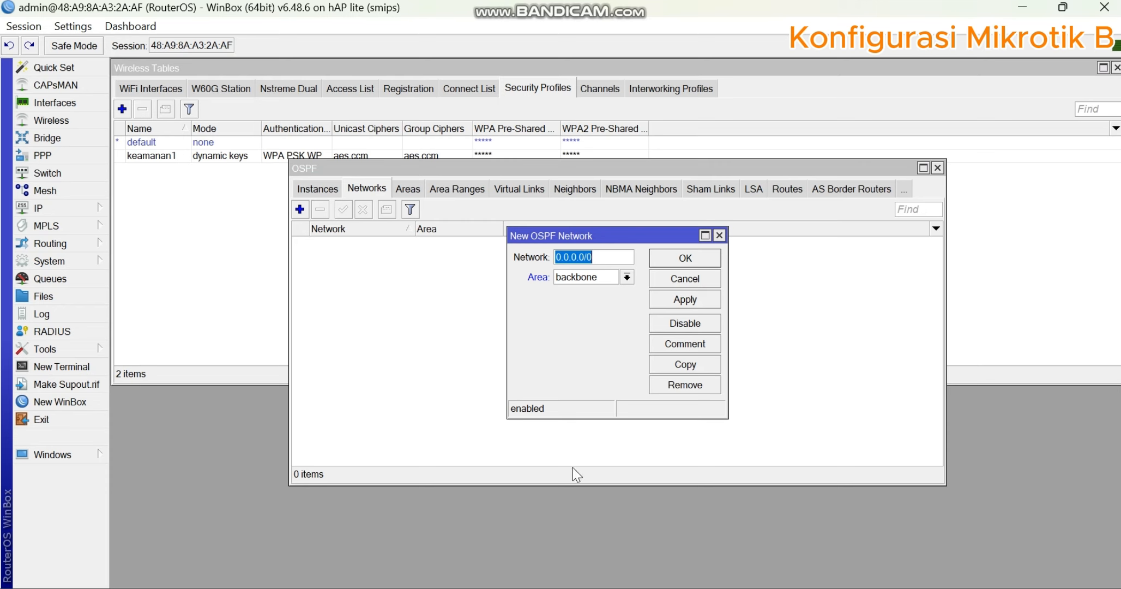
{"action": "type", "text": "192."}
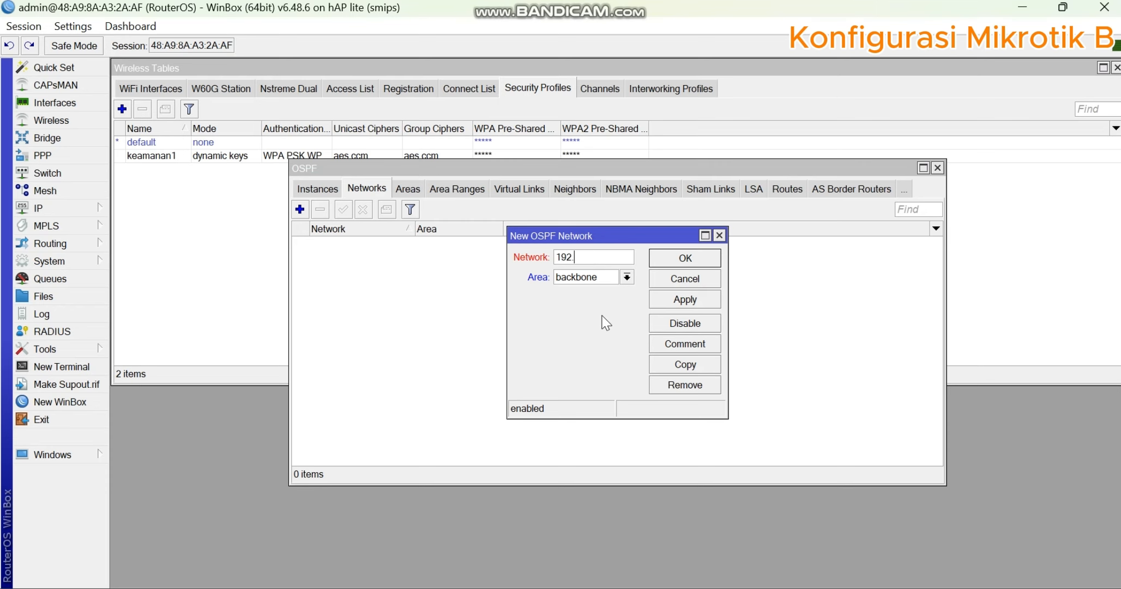
{"action": "type", "text": "168.20.0"}
{"action": "left_click", "coordinate": [709, 303]}
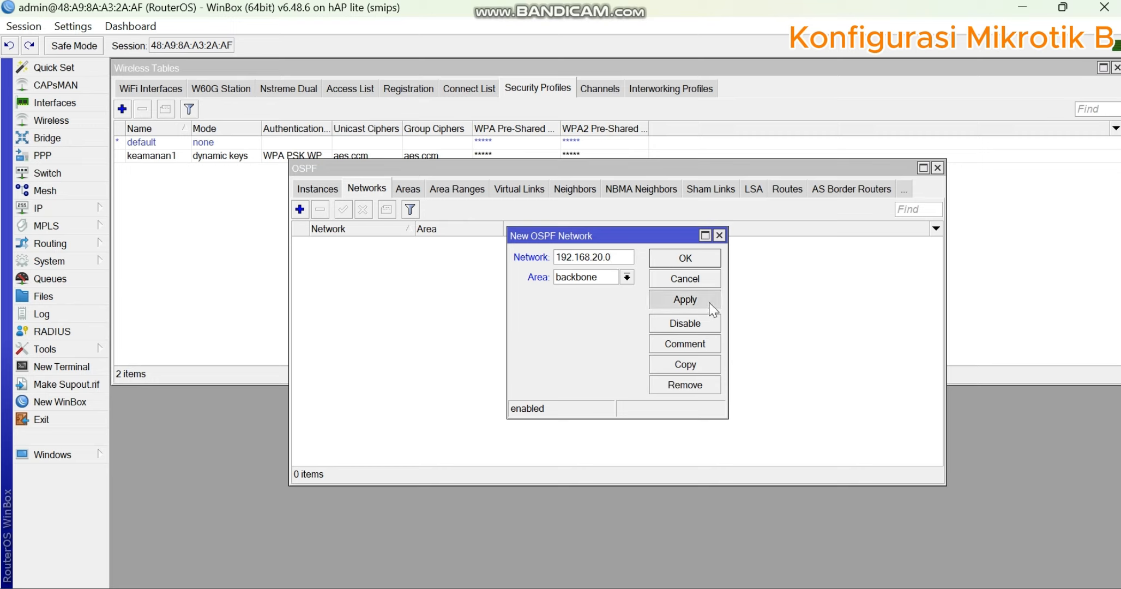
{"action": "left_click", "coordinate": [701, 262]}
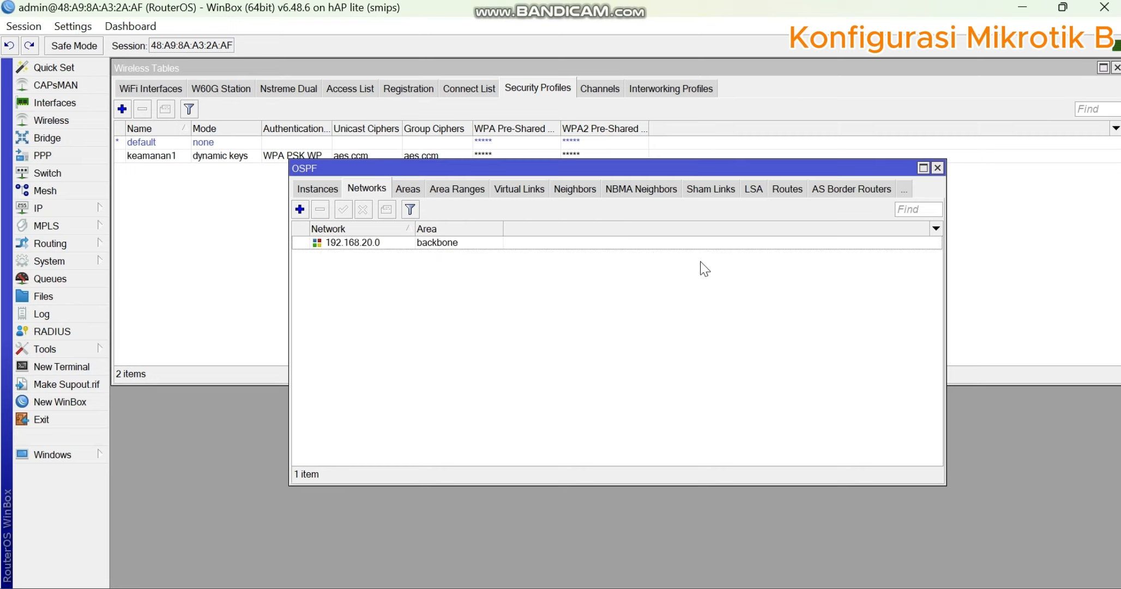
- Check the WLAN address on the diagram, add OSPF network 192.101.20.0 in the backbone area, and close the OSPF and address list windows
{"action": "left_click", "coordinate": [299, 210]}
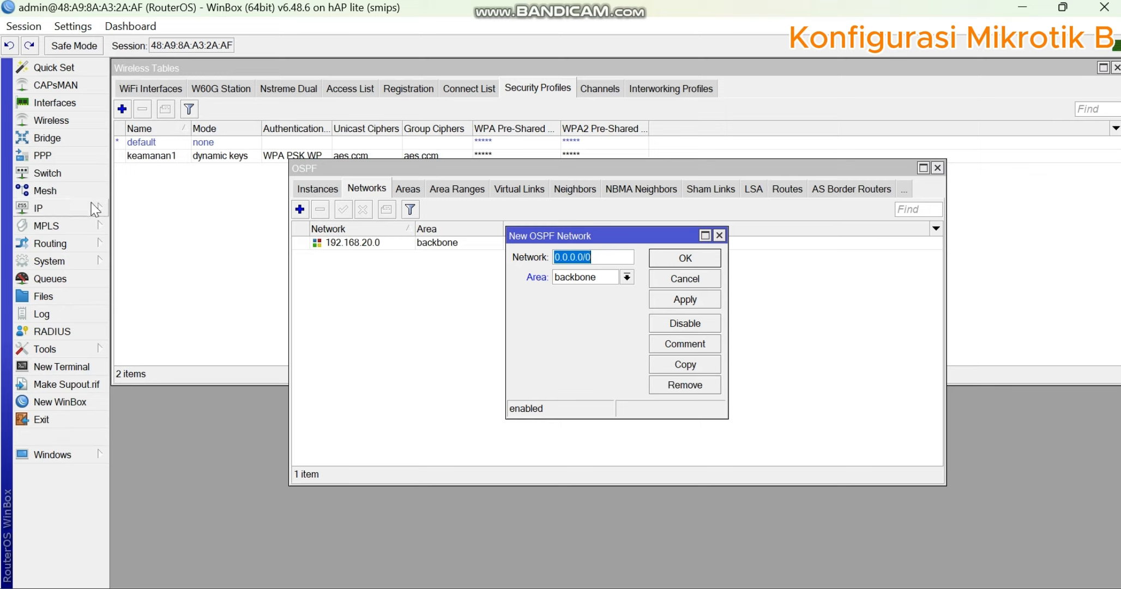
{"action": "left_click", "coordinate": [529, 587]}
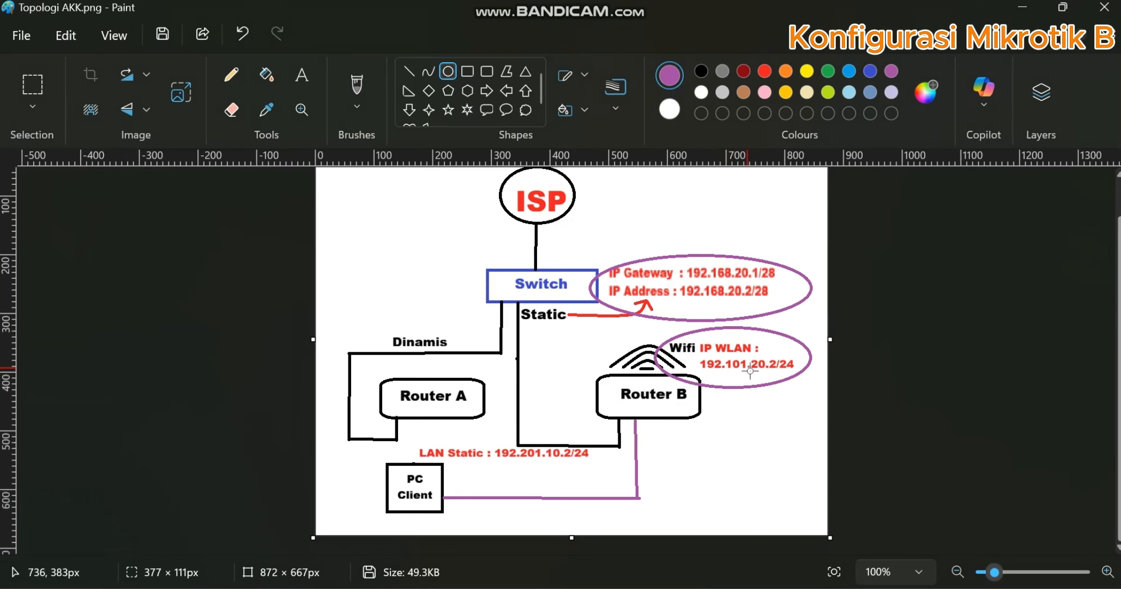
{"action": "left_click", "coordinate": [595, 586]}
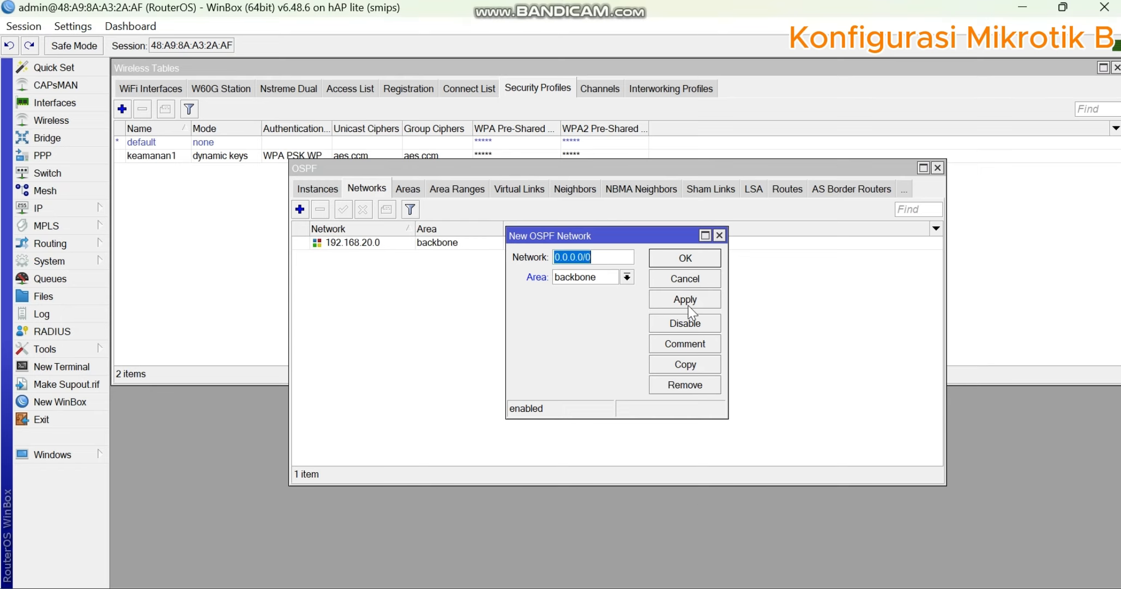
{"action": "type", "text": "192.101.0"}
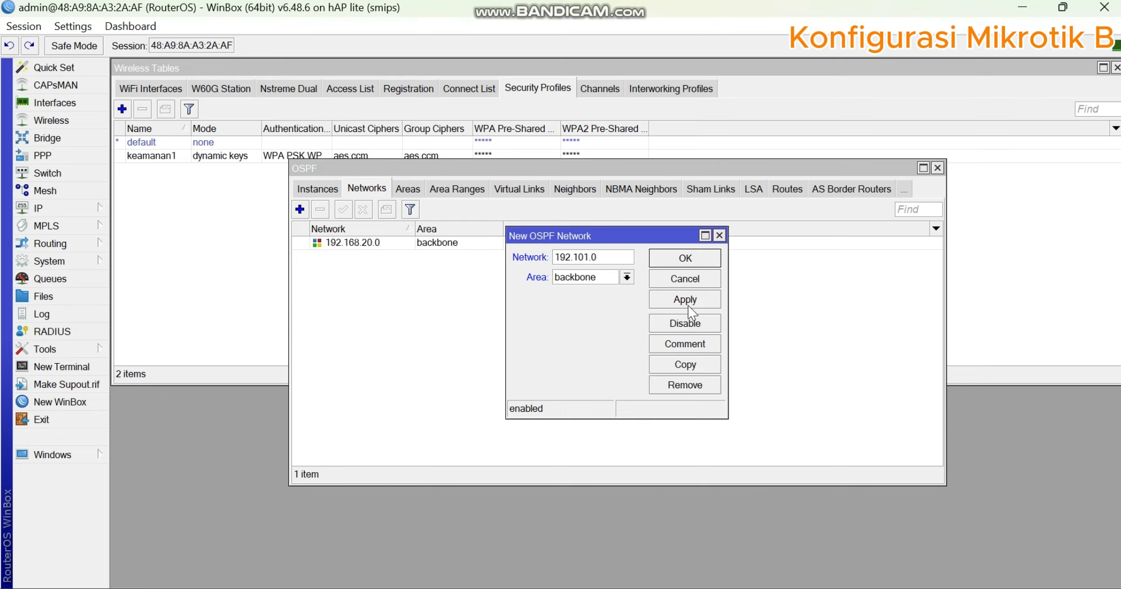
{"action": "key", "text": "BackSpace"}
{"action": "type", "text": "20"}
{"action": "left_click", "coordinate": [689, 306]}
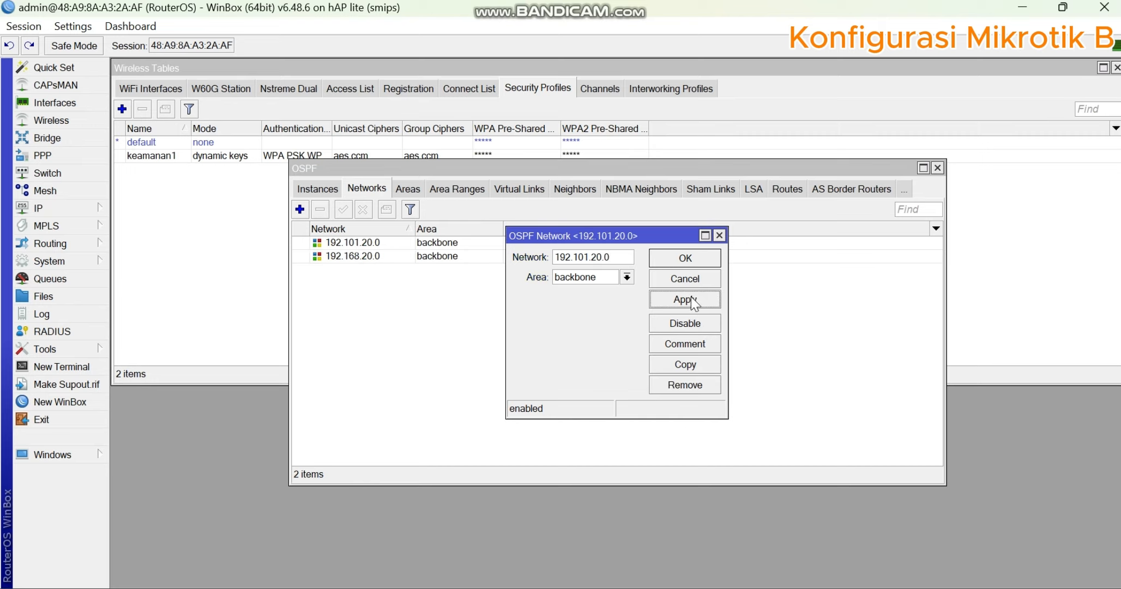
{"action": "left_click", "coordinate": [705, 260]}
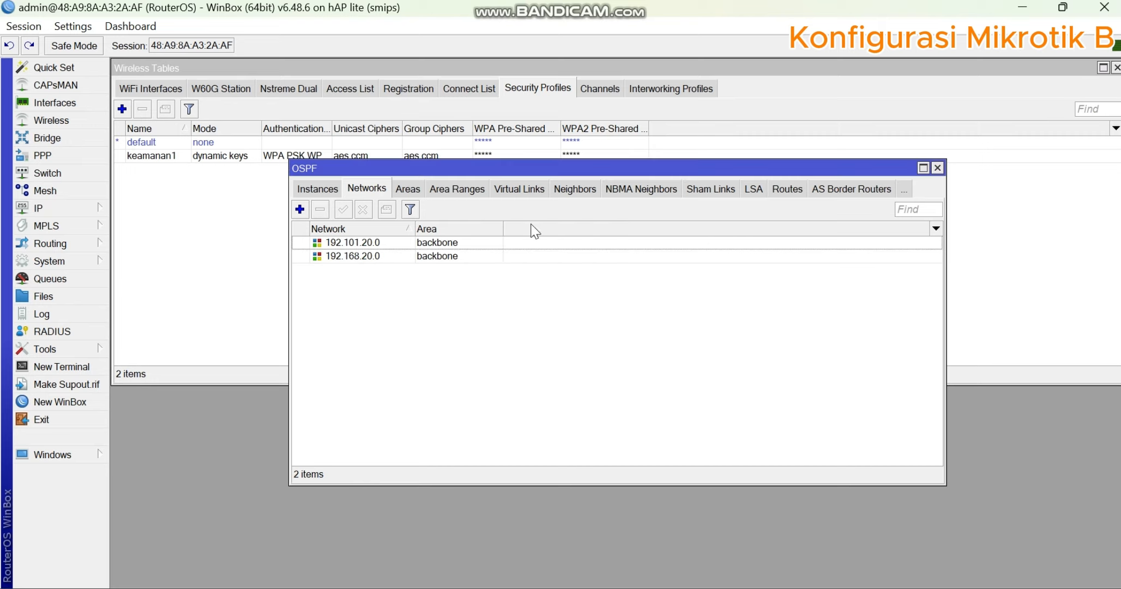
{"action": "left_click", "coordinate": [939, 170]}
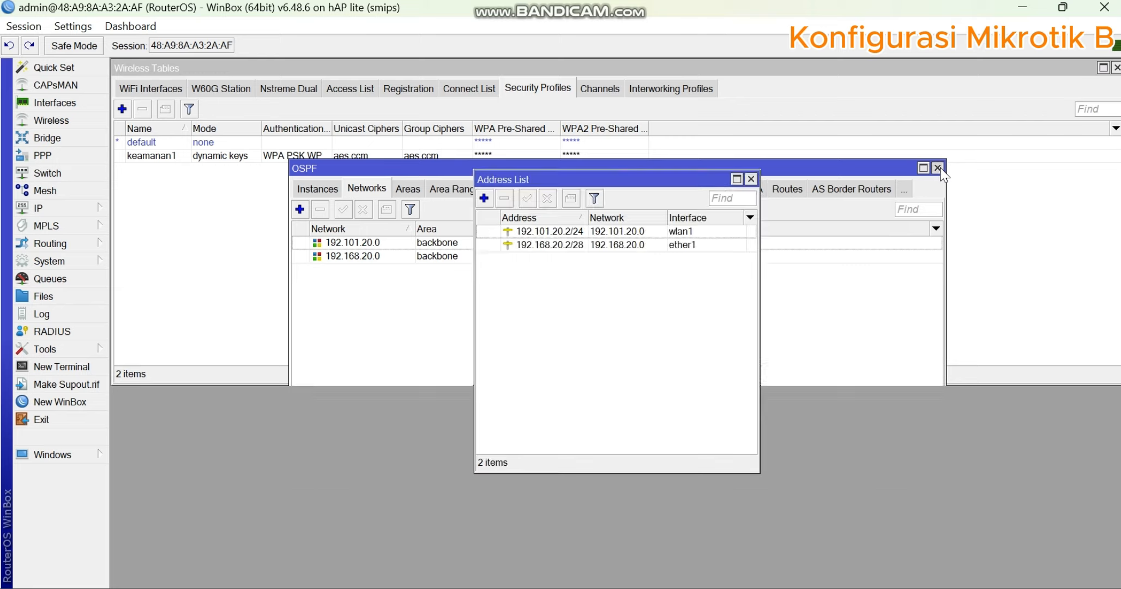
{"action": "left_click", "coordinate": [751, 180]}
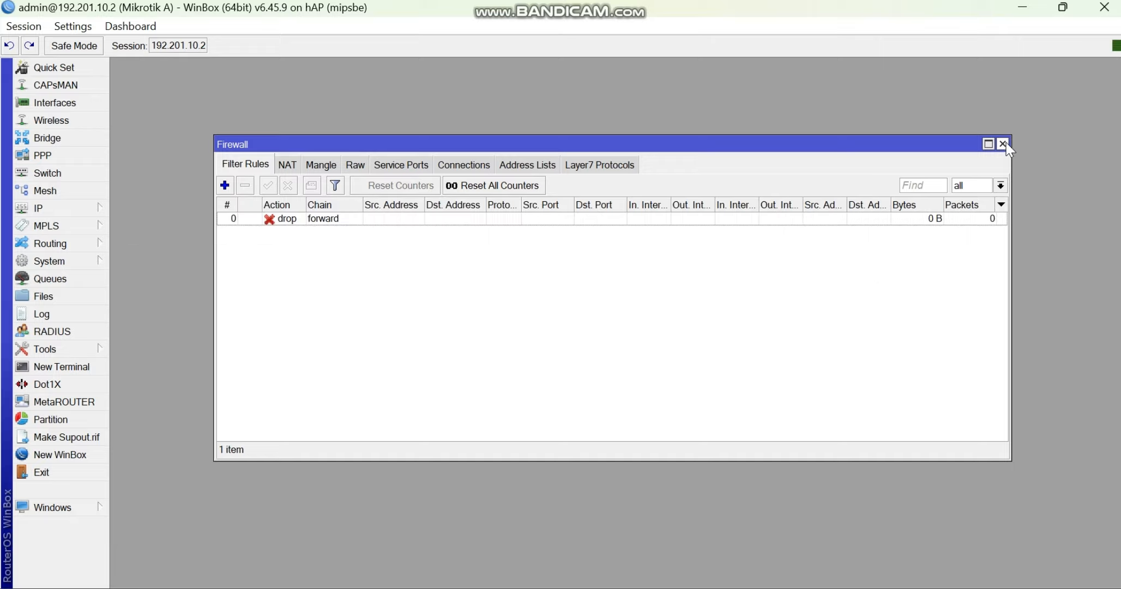
- Review router A's firewall drop rule action and its Layer7 protocol entries in WinBox
{"action": "left_click", "coordinate": [1002, 144]}
{"action": "key", "text": "alt+Tab"}
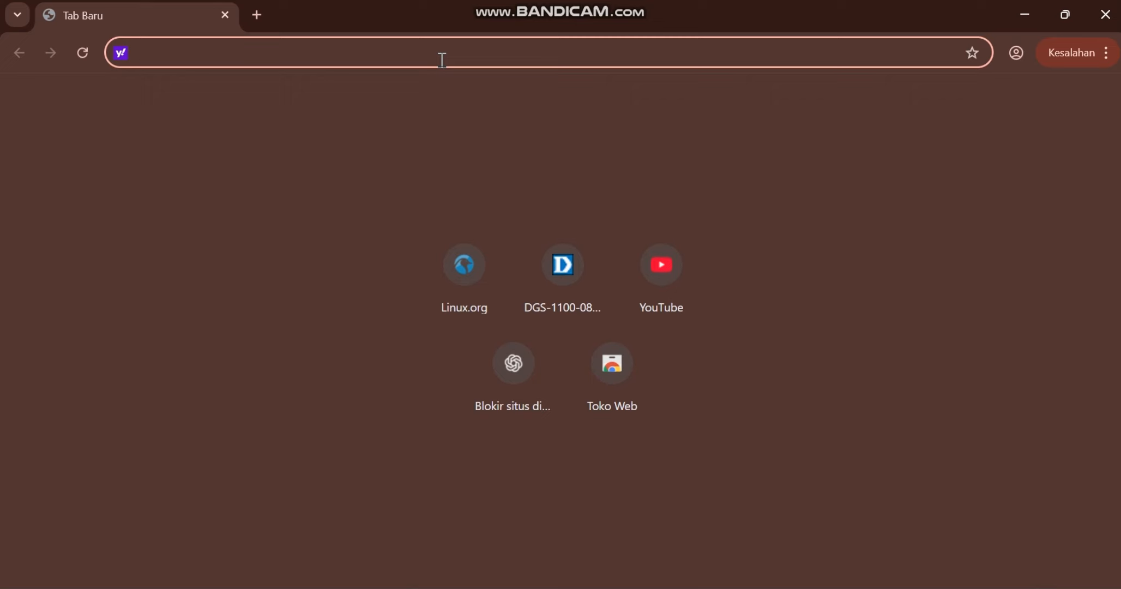
{"action": "key", "text": "alt+Tab"}
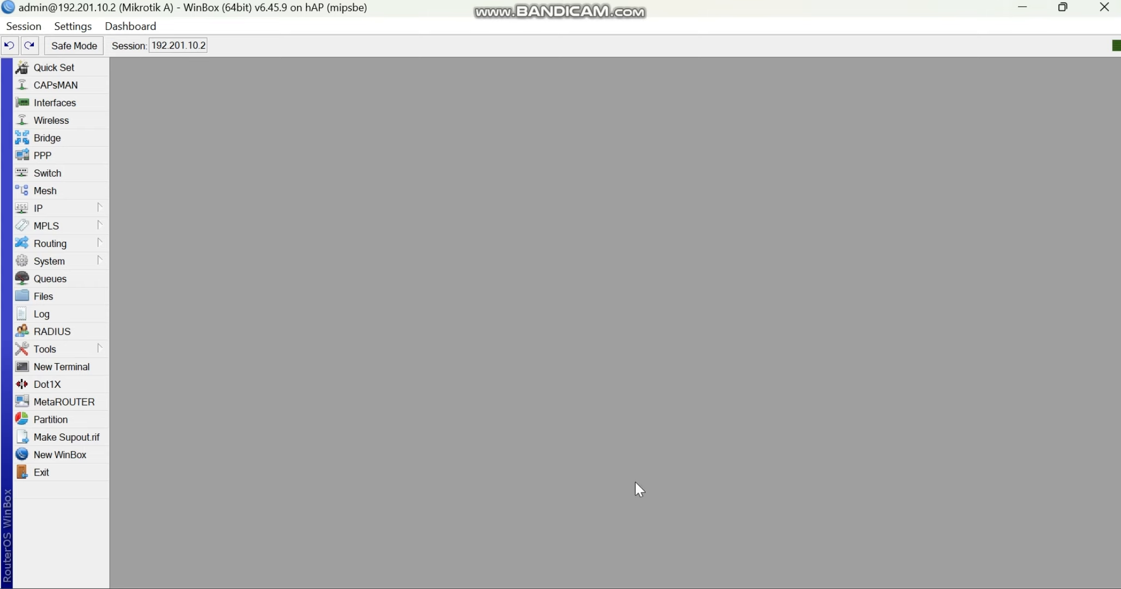
{"action": "left_click", "coordinate": [63, 210]}
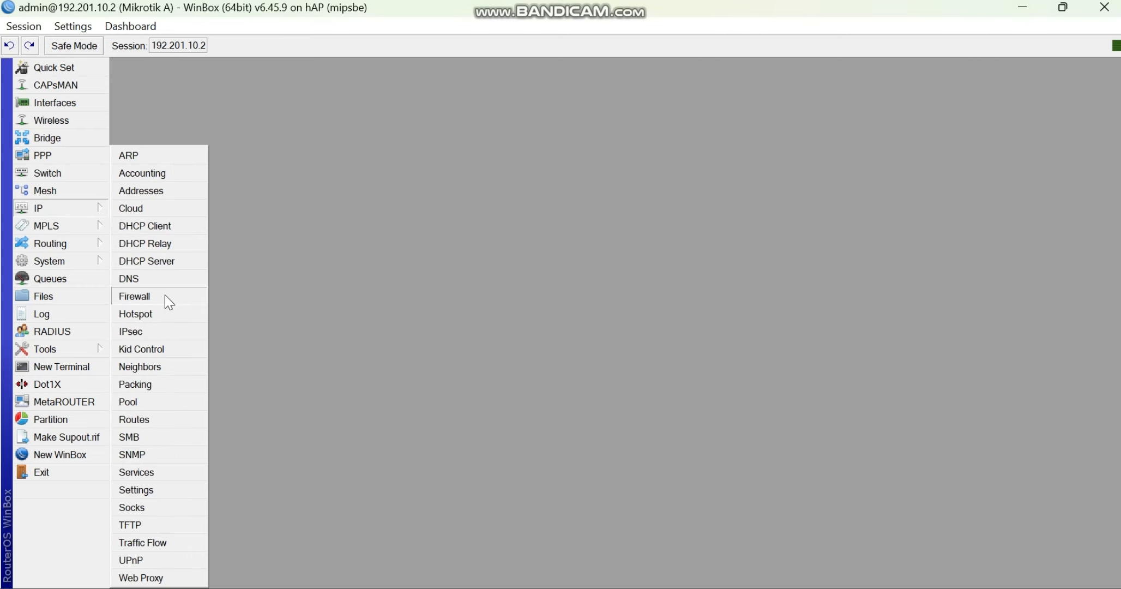
{"action": "left_click", "coordinate": [165, 295]}
{"action": "double_click", "coordinate": [320, 219]}
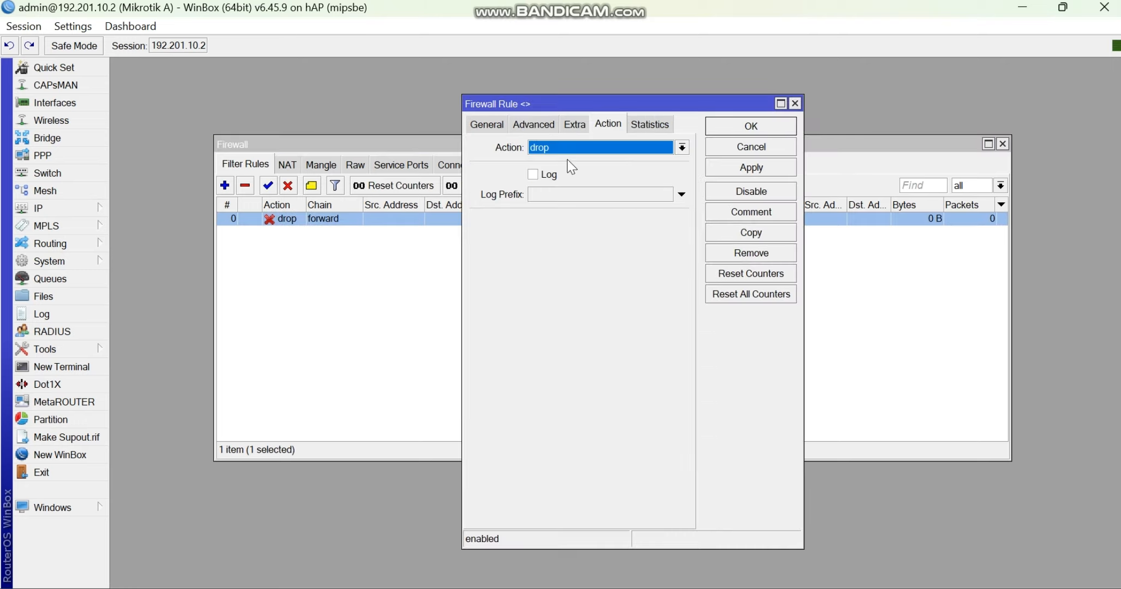
{"action": "left_click", "coordinate": [795, 103]}
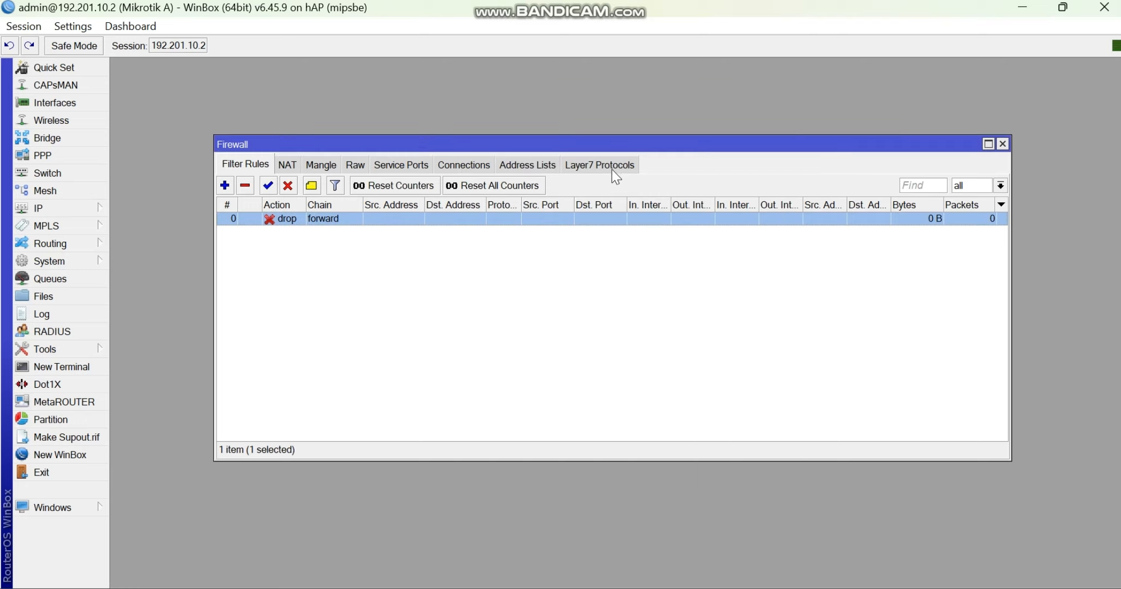
{"action": "left_click", "coordinate": [599, 165]}
- Switch to the browser and load linux.org to test the site block
{"action": "key", "text": "alt+Tab"}
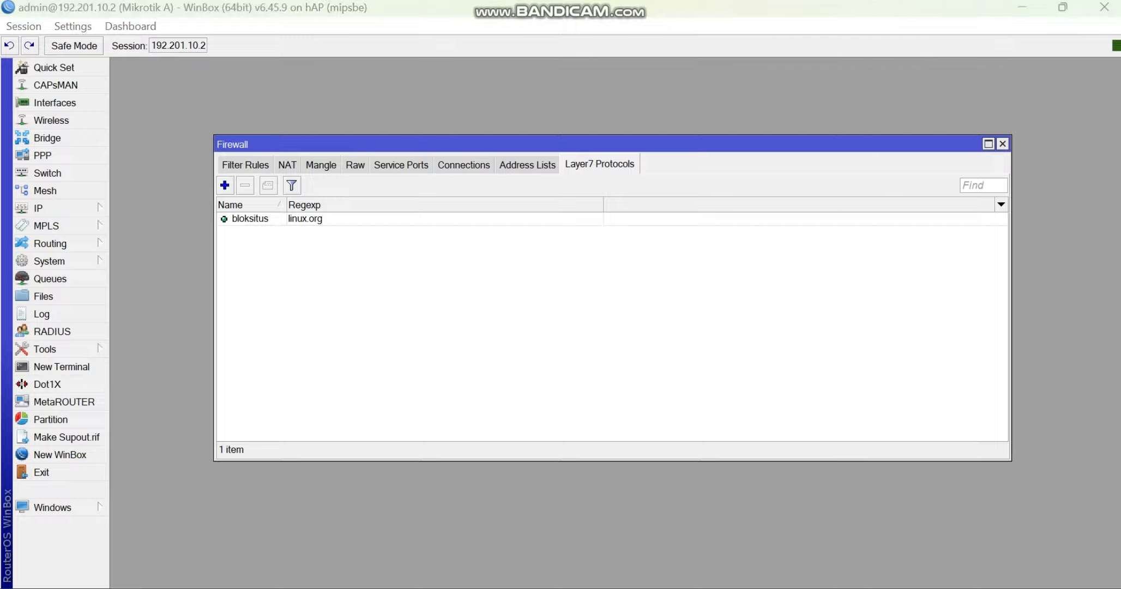
{"action": "type", "text": "linux.org"}
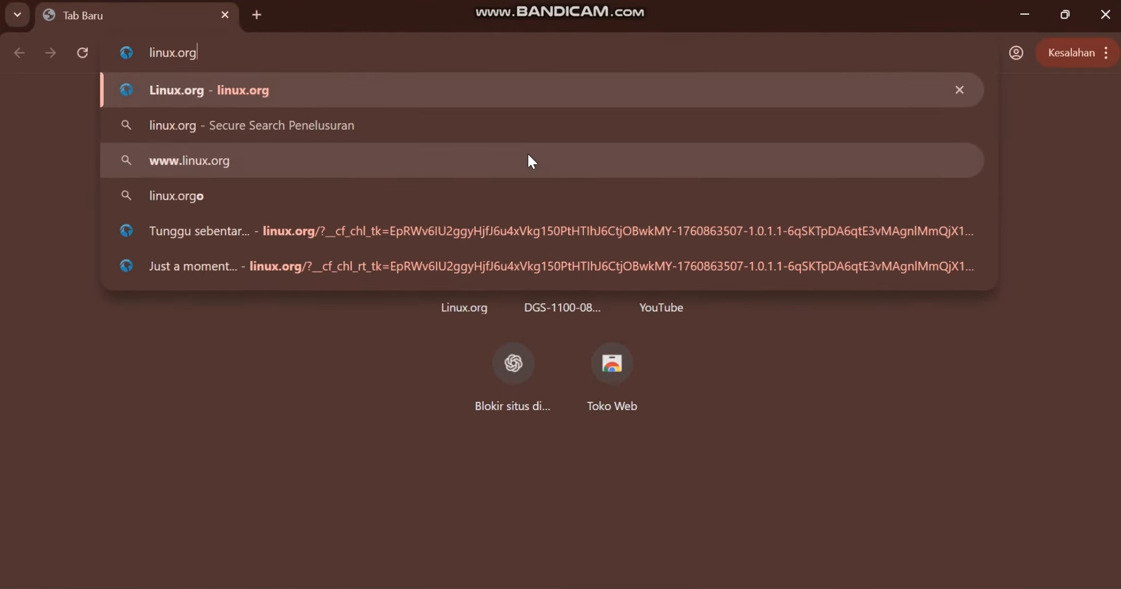
{"action": "key", "text": "Return"}
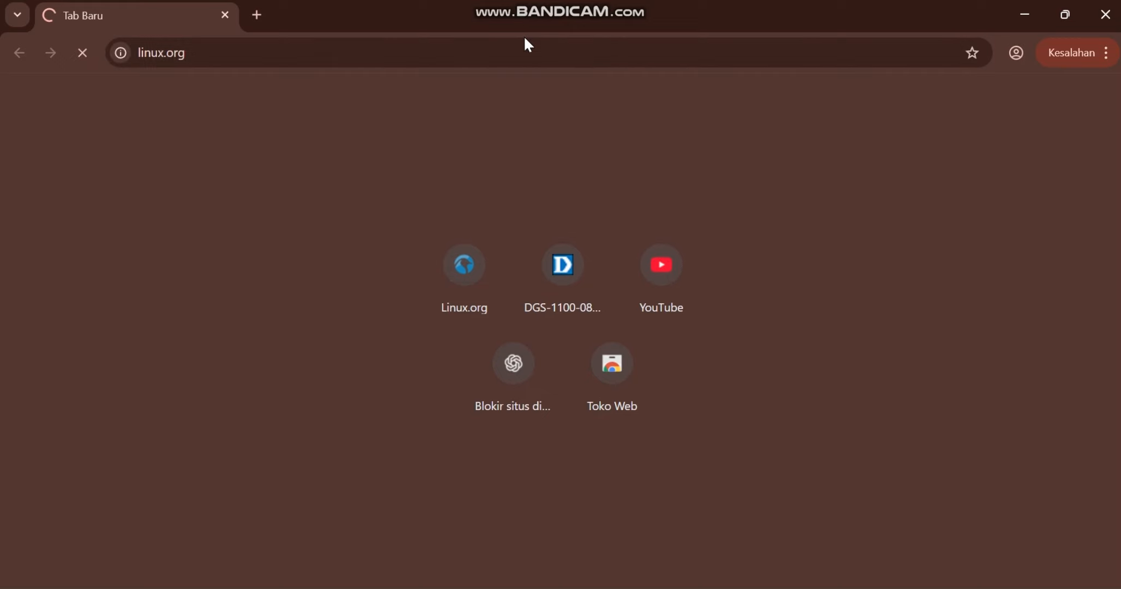
{"action": "left_click_drag", "start_coordinate": [524, 16], "coordinate": [601, 109]}
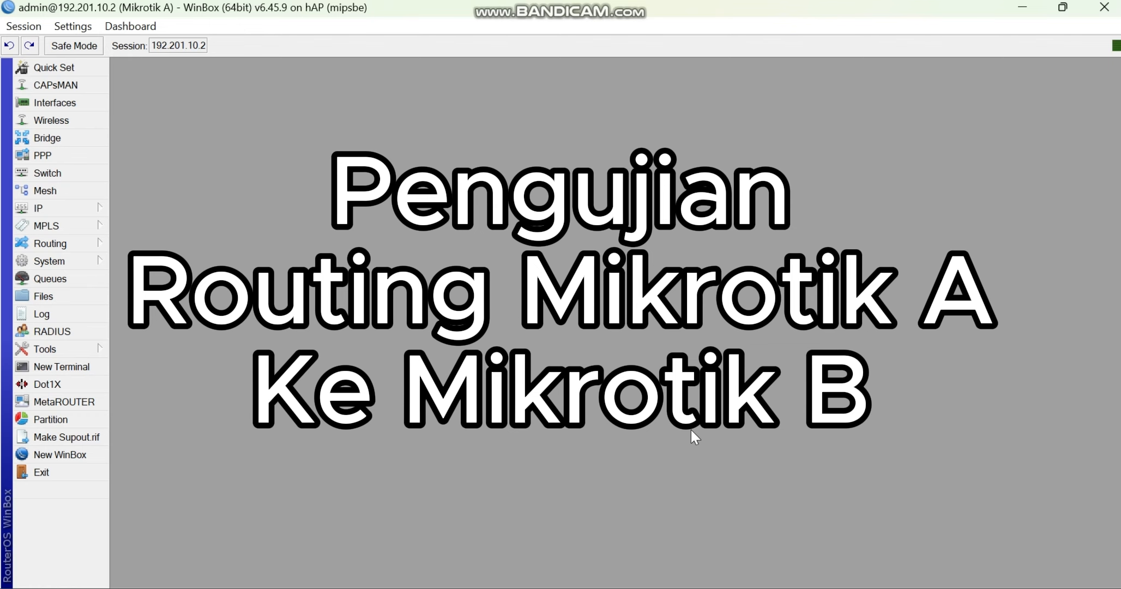
- Show router A's interface list in a smaller WinBox window over the browser and switch to the topology diagram in Paint
{"action": "left_click", "coordinate": [88, 102]}
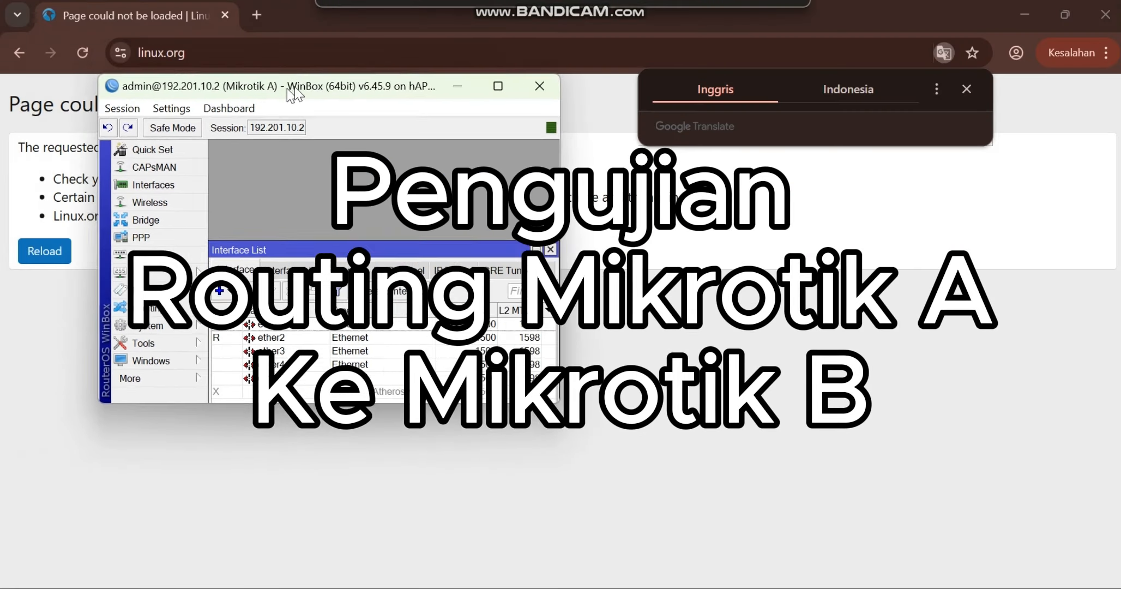
{"action": "left_click_drag", "start_coordinate": [294, 96], "coordinate": [533, 225]}
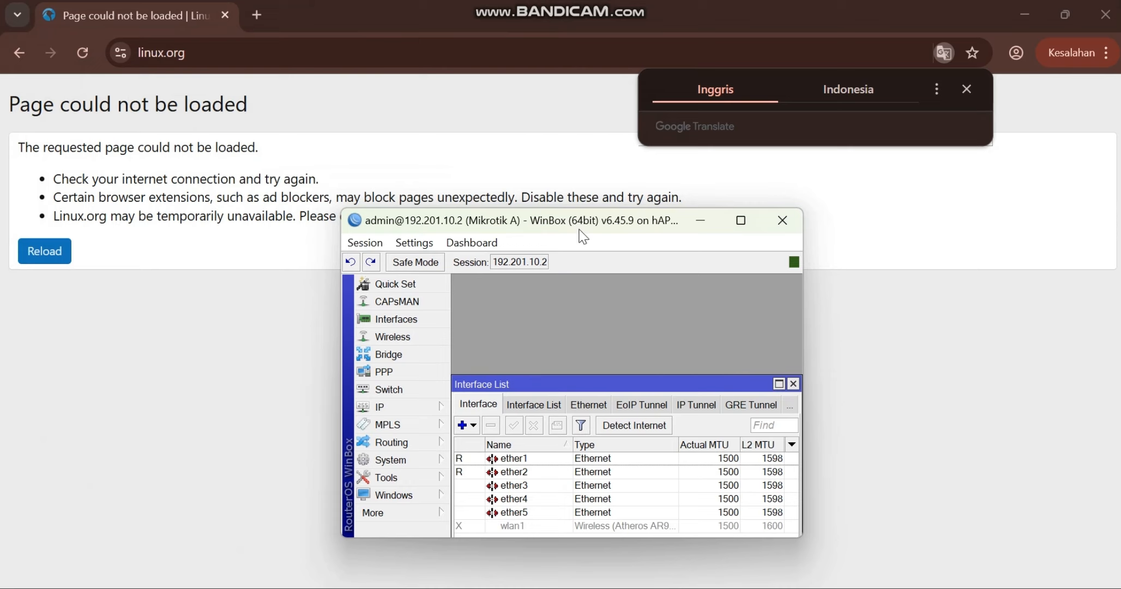
{"action": "left_click_drag", "start_coordinate": [580, 229], "coordinate": [550, 166]}
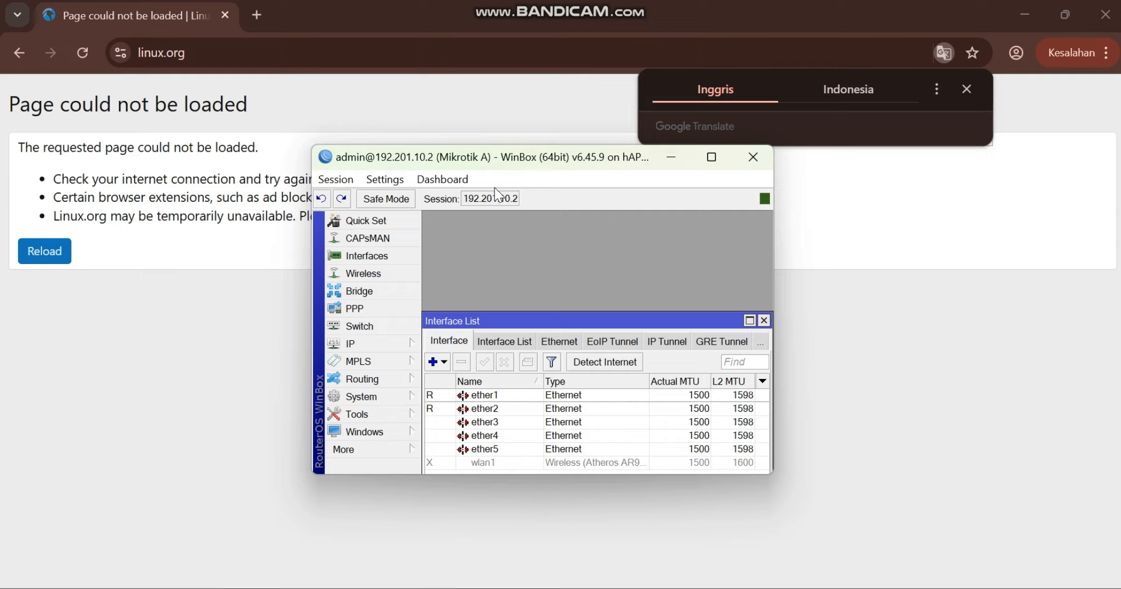
{"action": "left_click", "coordinate": [545, 588]}
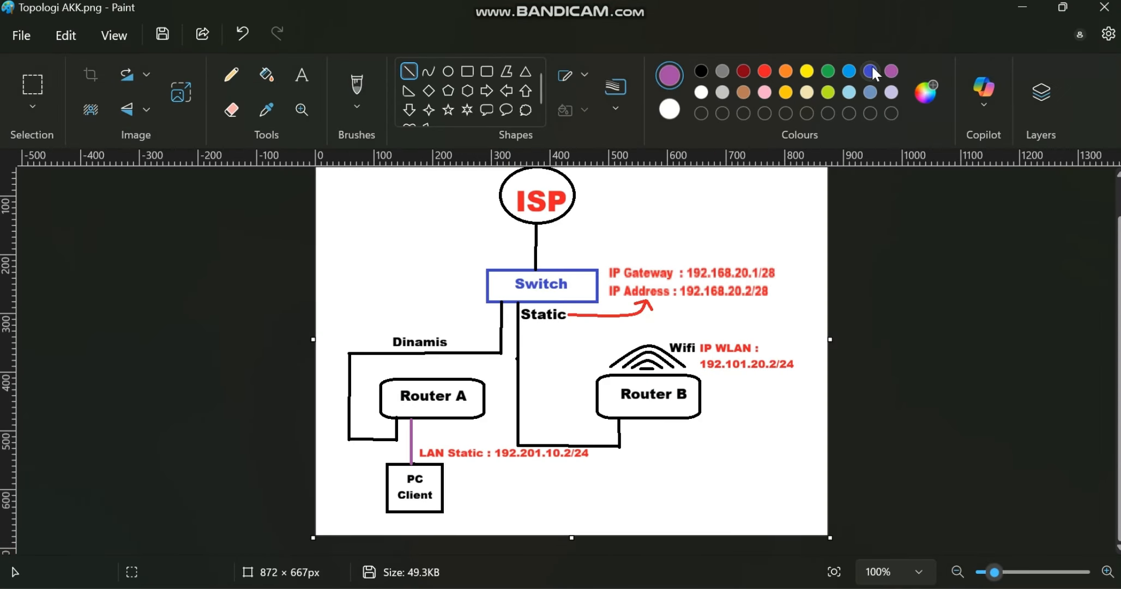
{"action": "left_click", "coordinate": [468, 278]}
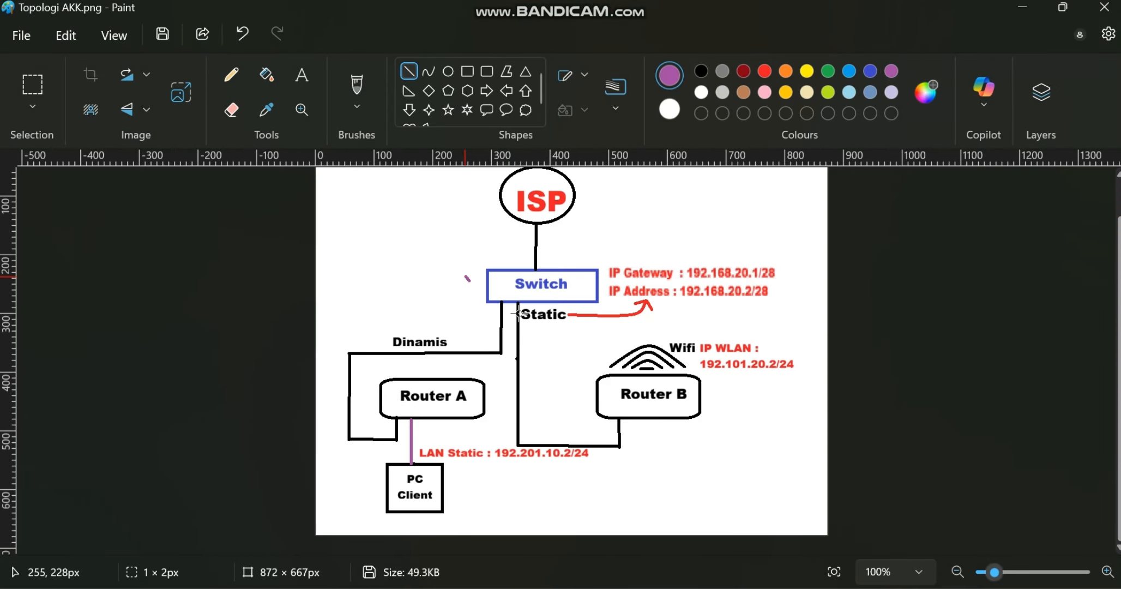
{"action": "left_click_drag", "start_coordinate": [518, 315], "coordinate": [558, 324]}
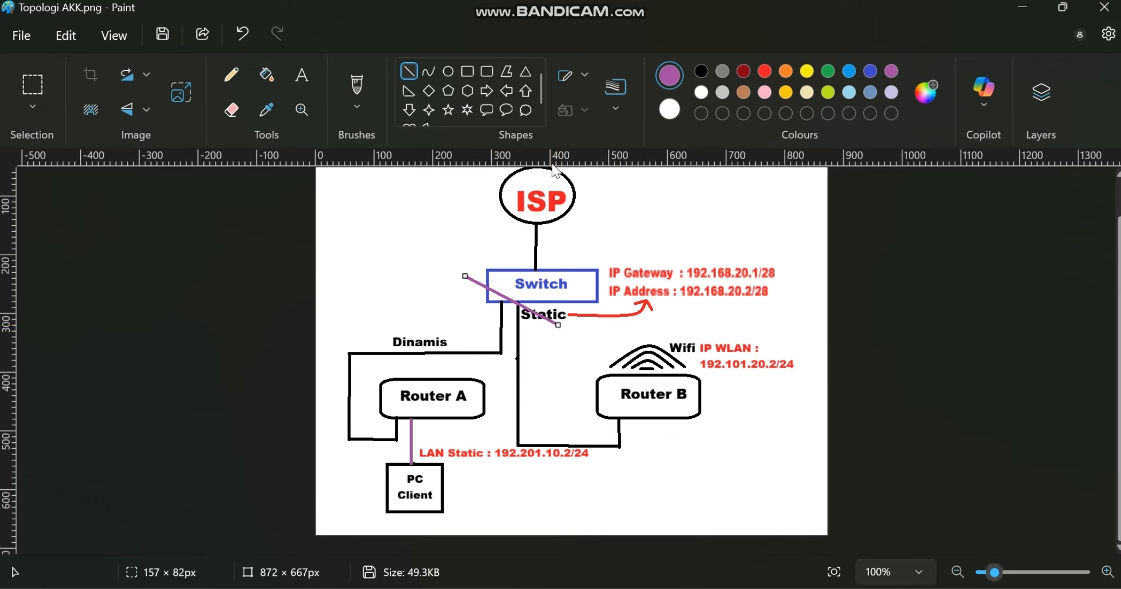
{"action": "key", "text": "Delete"}
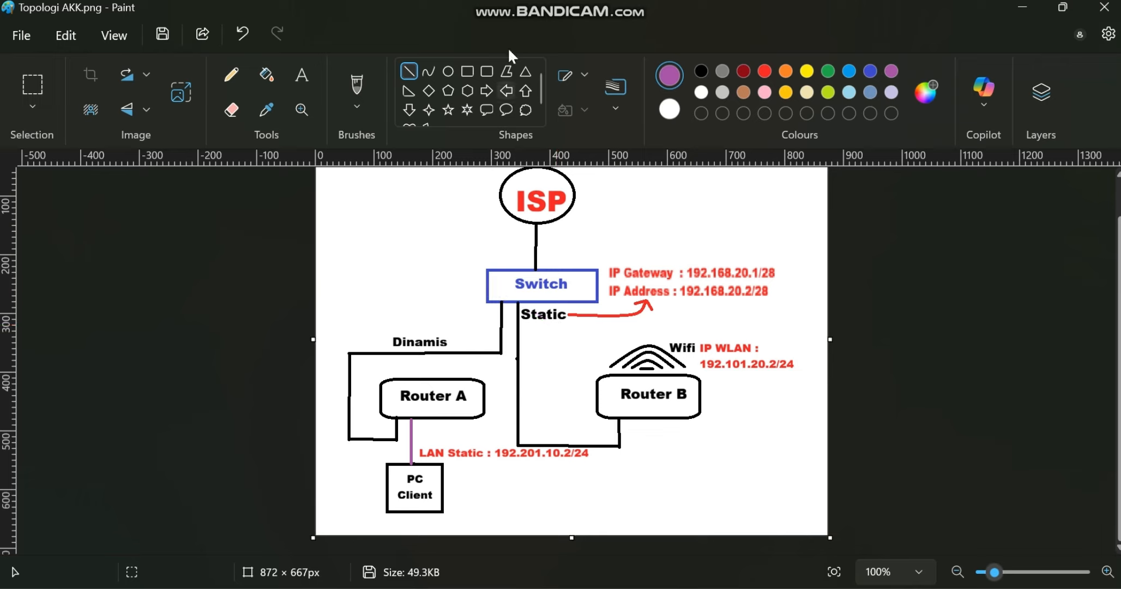
- Draw purple ellipses on the diagram around the switch (about 260 × 180 px), Router A, Router B (about 200 × 120 px) and the IP Gateway text
{"action": "left_click", "coordinate": [448, 70]}
{"action": "left_click_drag", "start_coordinate": [439, 254], "coordinate": [593, 359]}
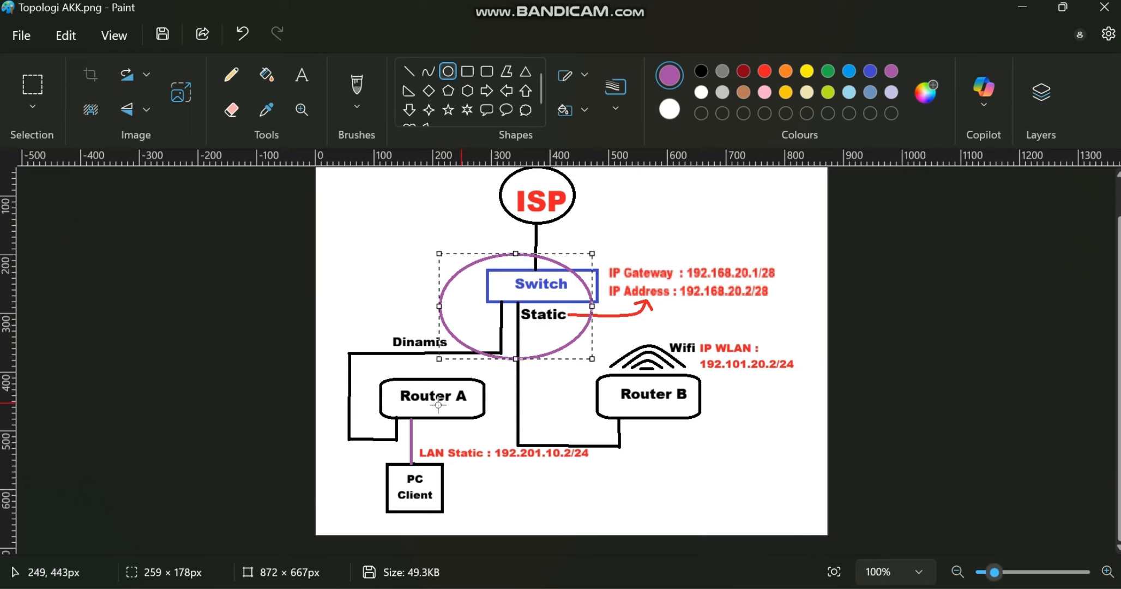
{"action": "left_click_drag", "start_coordinate": [380, 378], "coordinate": [492, 428]}
{"action": "left_click_drag", "start_coordinate": [615, 374], "coordinate": [734, 444]}
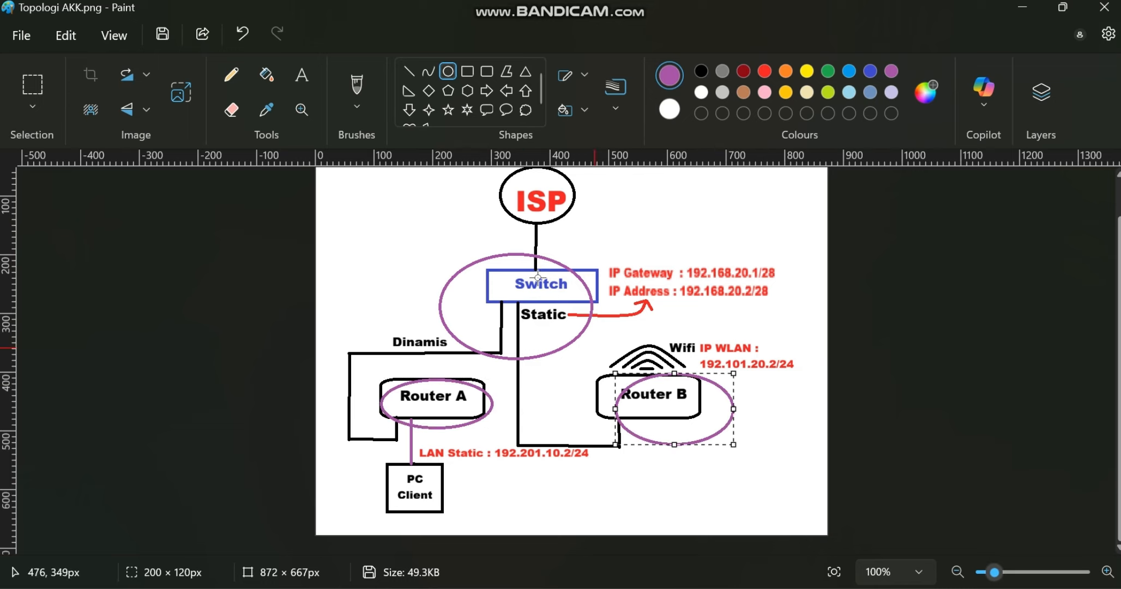
{"action": "mouse_move", "coordinate": [461, 261]}
{"action": "left_mouse_down"}
{"action": "mouse_move", "coordinate": [504, 302]}
{"action": "mouse_move", "coordinate": [600, 359]}
{"action": "left_mouse_up"}
{"action": "key", "text": "ctrl+z"}
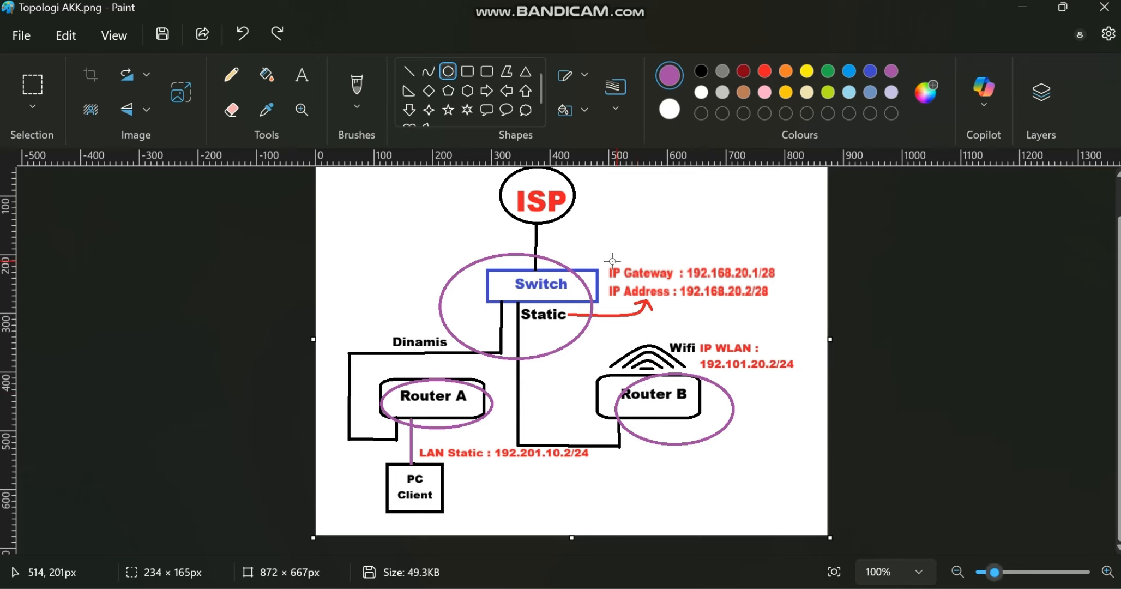
{"action": "left_click_drag", "start_coordinate": [596, 251], "coordinate": [795, 289]}
{"action": "left_click", "coordinate": [811, 368]}
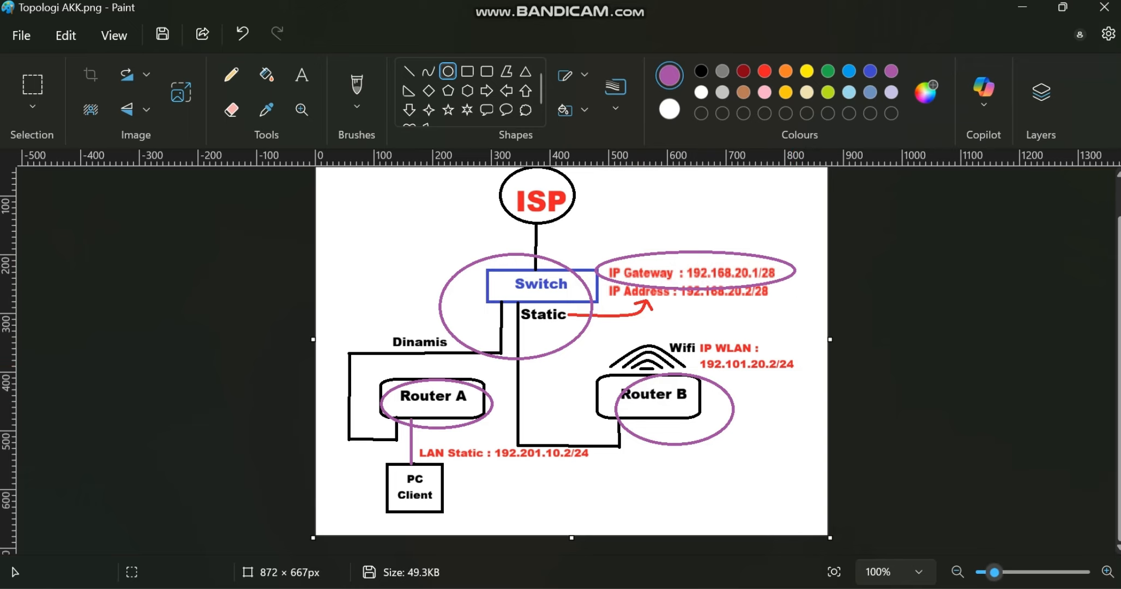
- Switch to a new Command Prompt and ping the gateway 192.168.20.1, checking its address on the topology diagram
{"action": "left_click", "coordinate": [99, 588]}
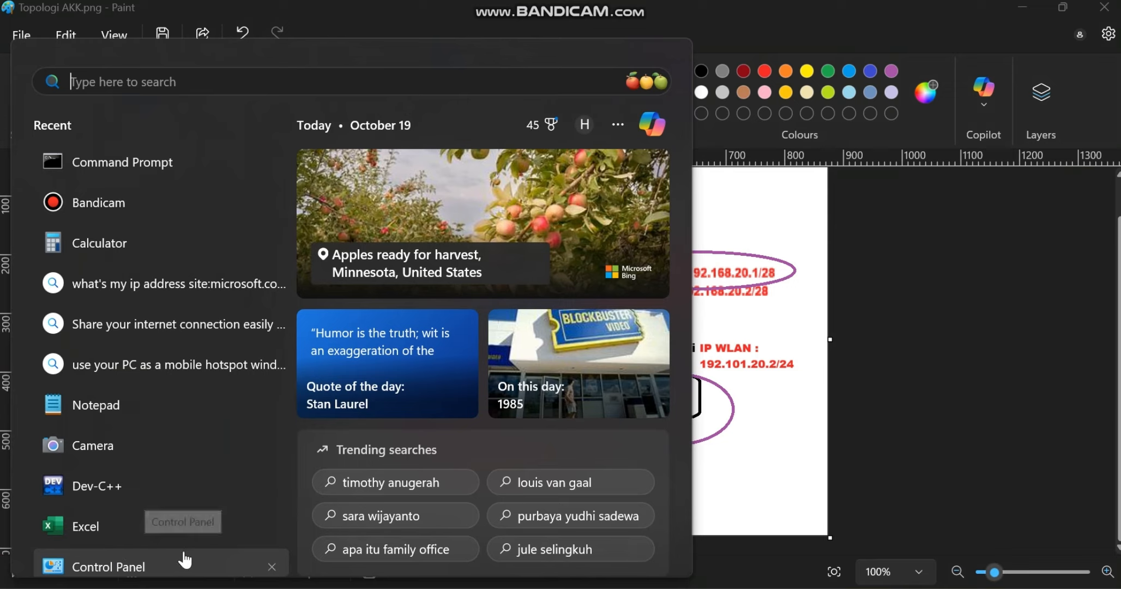
{"action": "type", "text": "cmd"}
{"action": "left_click", "coordinate": [84, 214]}
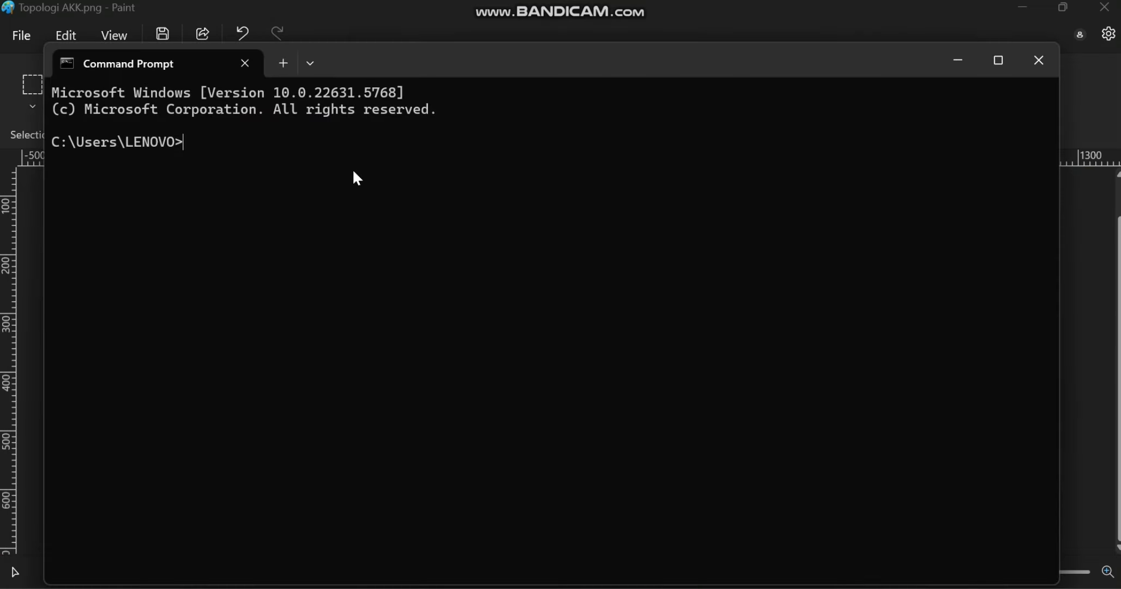
{"action": "type", "text": "ping 192.168.20.1"}
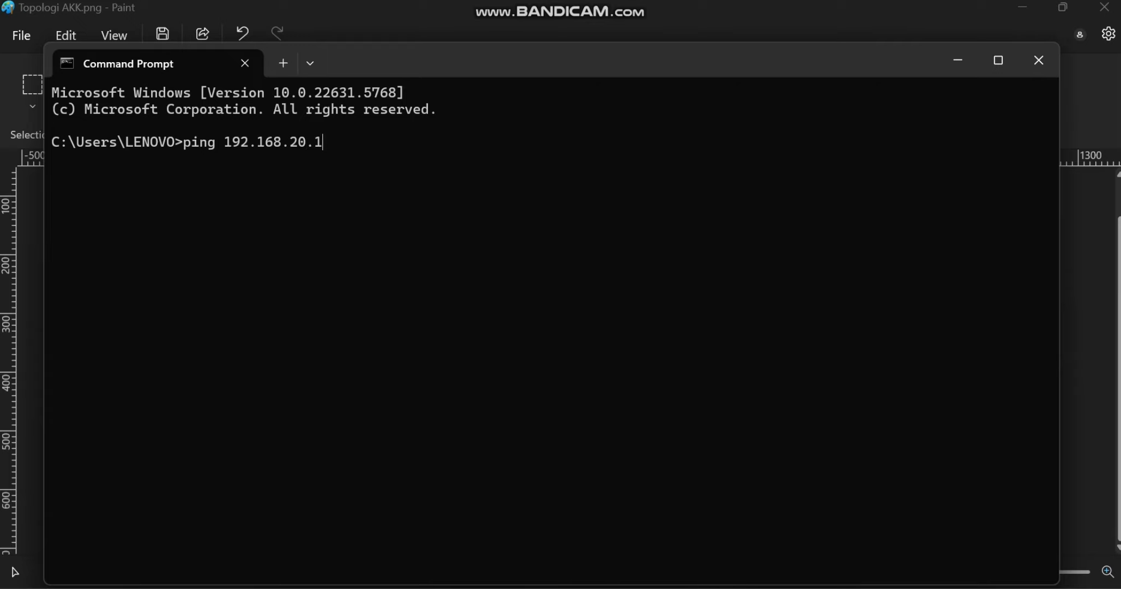
{"action": "left_click", "coordinate": [573, 588]}
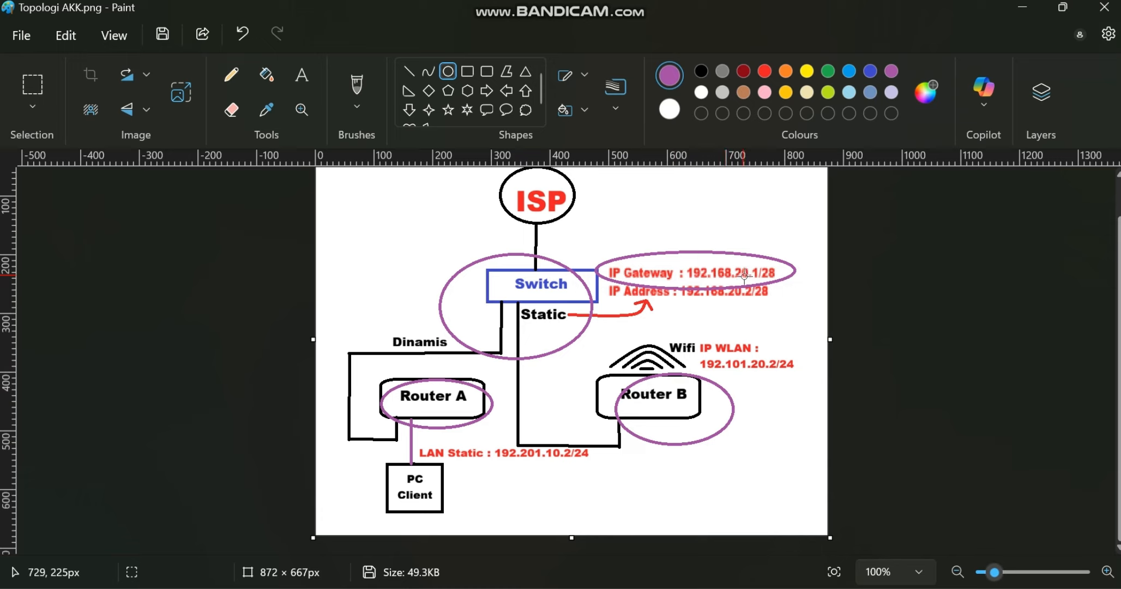
{"action": "key", "text": "alt+Tab"}
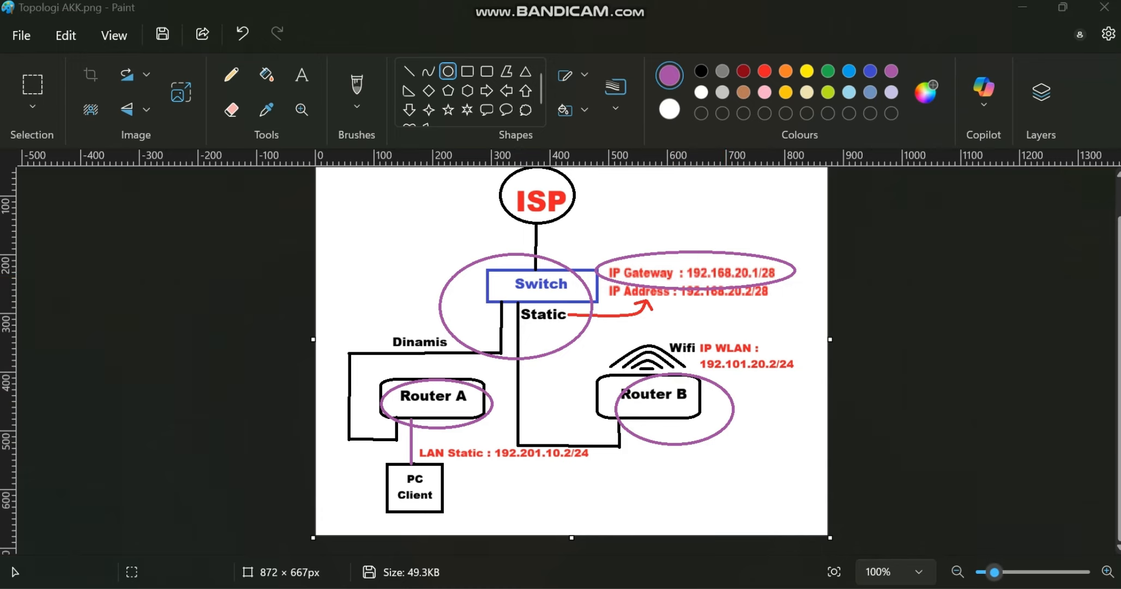
{"action": "key", "text": "Return"}
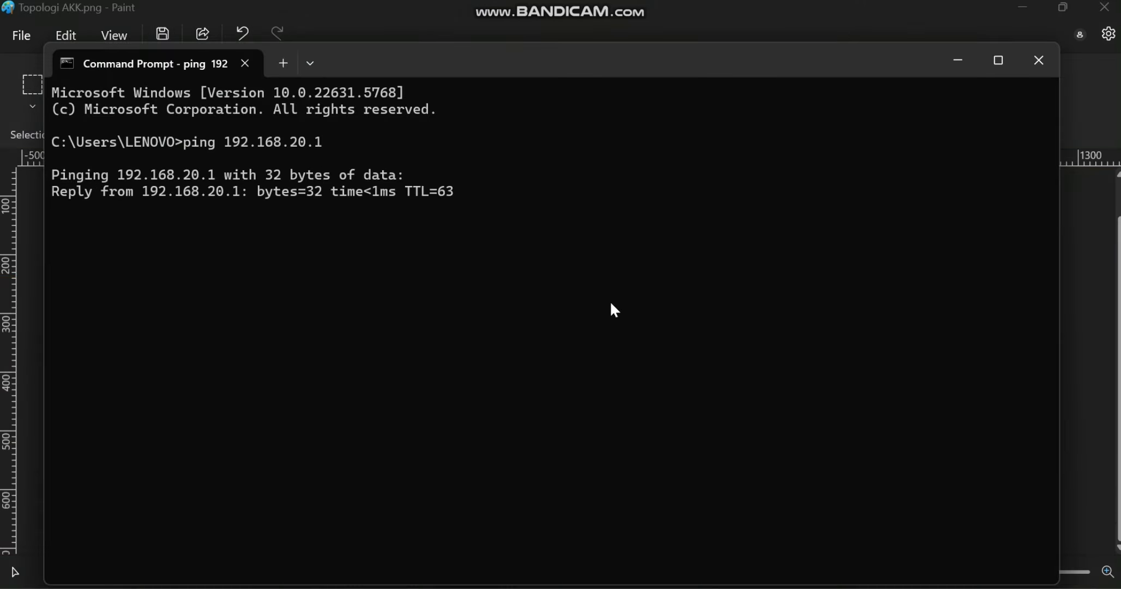